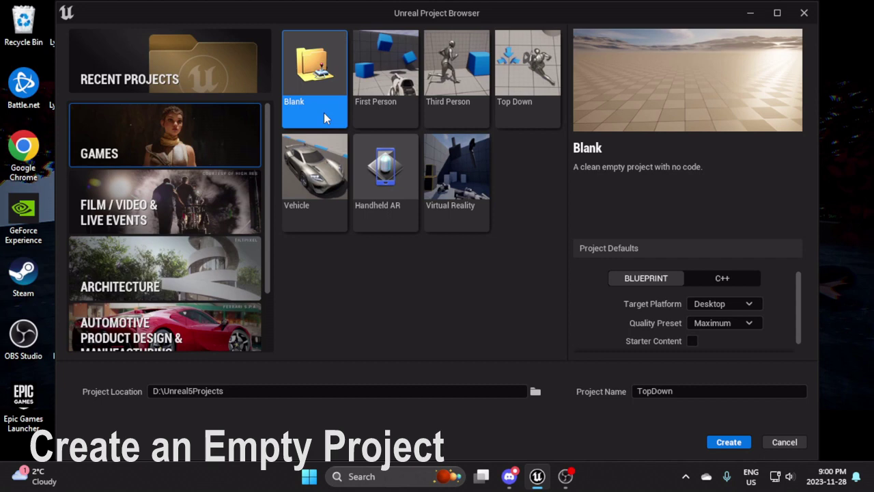
Create the blank Blueprint project TopDown at D:\Unreal5Projects and open it in the editor.
{"action": "left_click", "coordinate": [728, 442]}
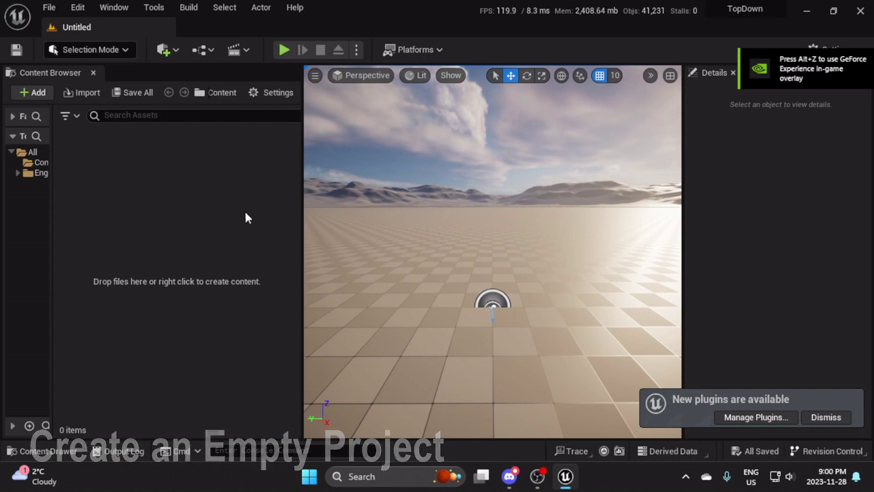
Resize the Content Browser folder panel and viewport, and dismiss the new-plugins notice.
{"action": "left_click_drag", "start_coordinate": [51, 181], "coordinate": [114, 189]}
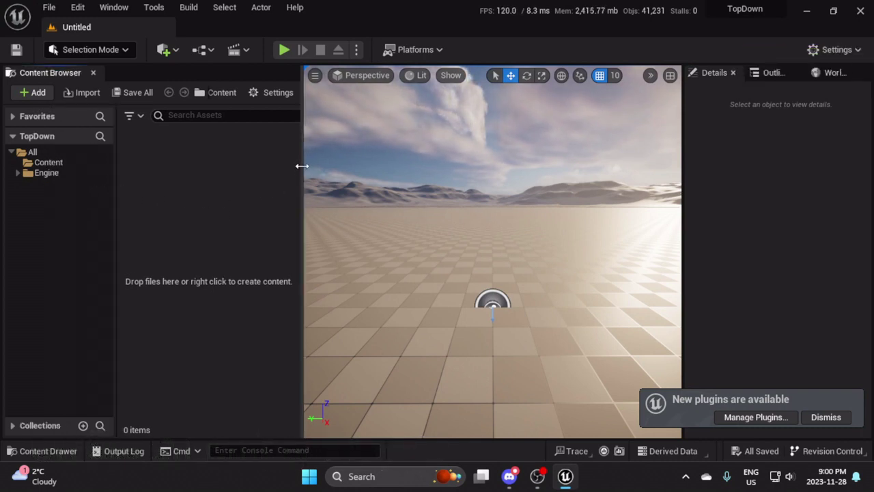
{"action": "left_click_drag", "start_coordinate": [302, 166], "coordinate": [227, 170]}
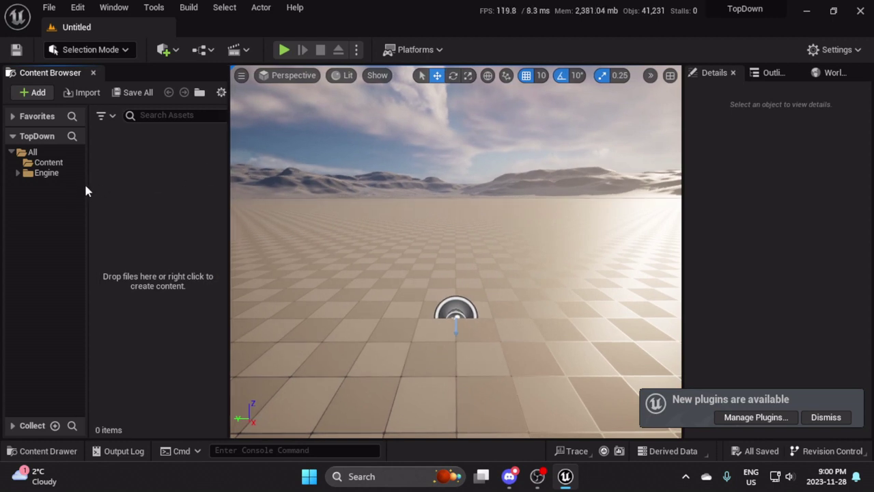
{"action": "left_click_drag", "start_coordinate": [88, 183], "coordinate": [99, 183]}
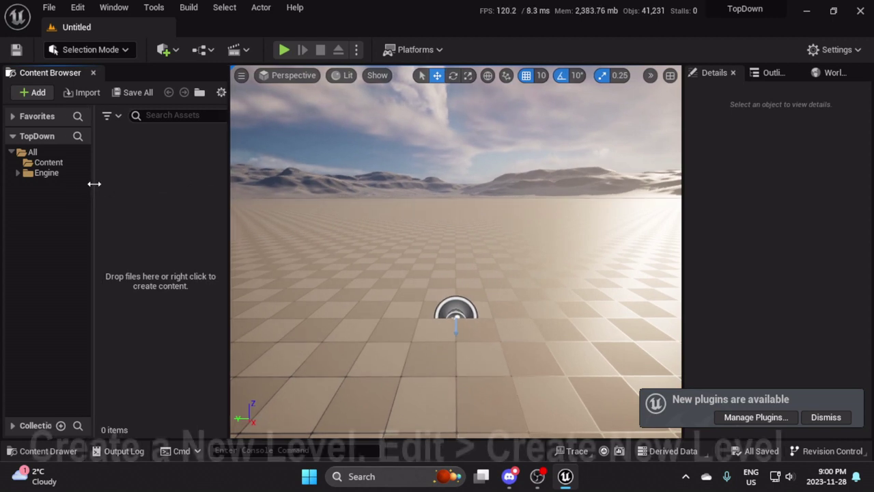
{"action": "left_click", "coordinate": [825, 416]}
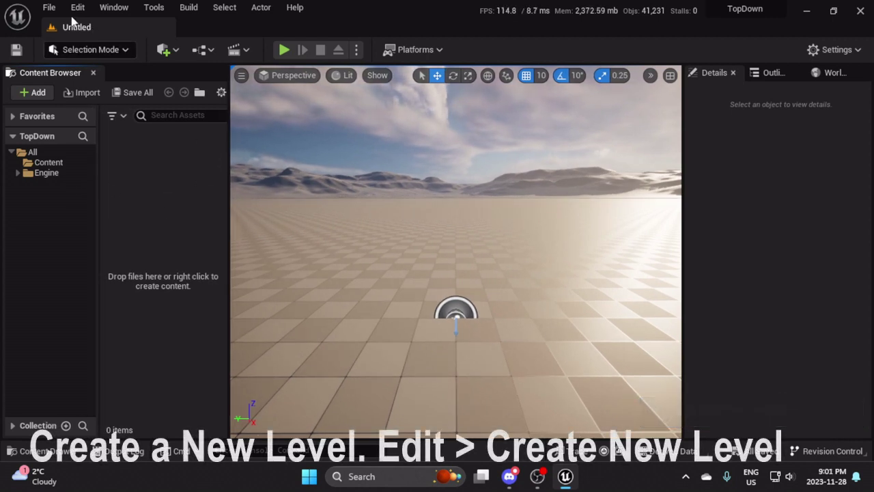
Create a new level from the Basic template with sky, sun and floor.
{"action": "left_click", "coordinate": [49, 8]}
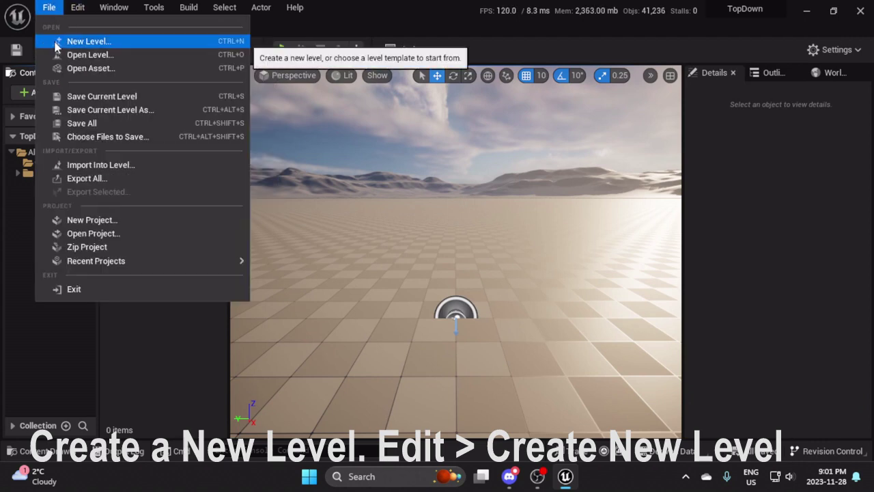
{"action": "left_click", "coordinate": [56, 44]}
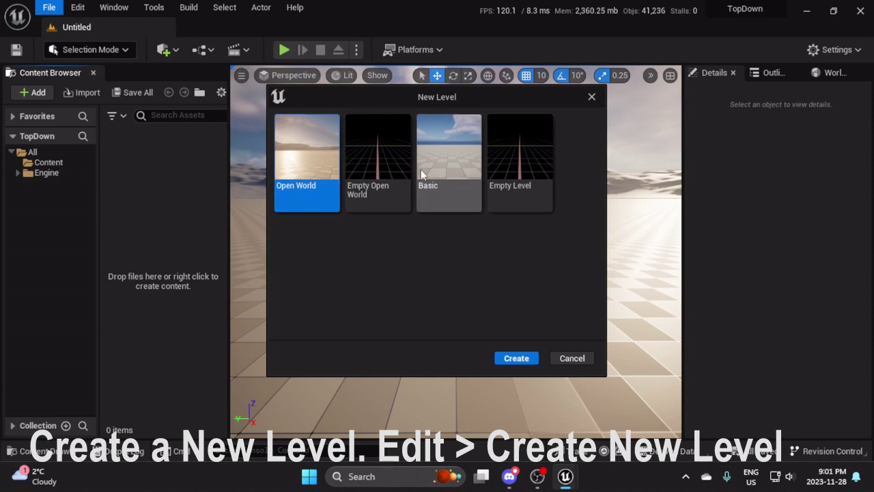
{"action": "left_click", "coordinate": [444, 162]}
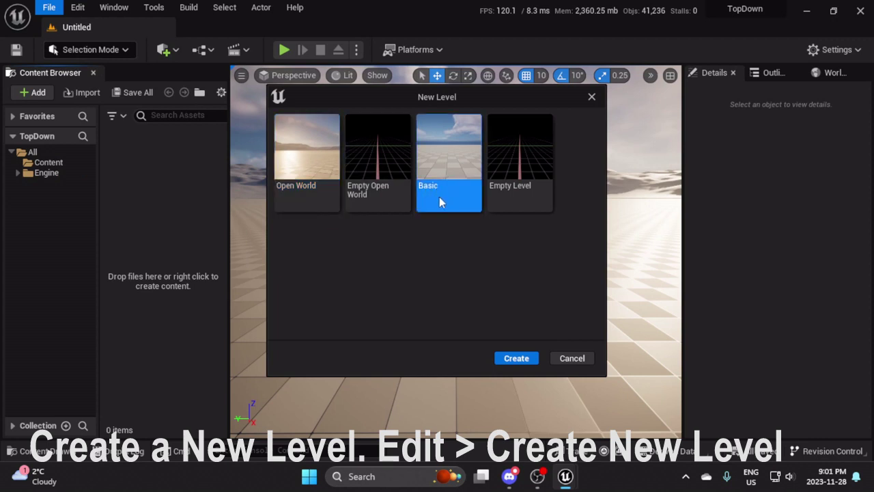
{"action": "left_click", "coordinate": [514, 359]}
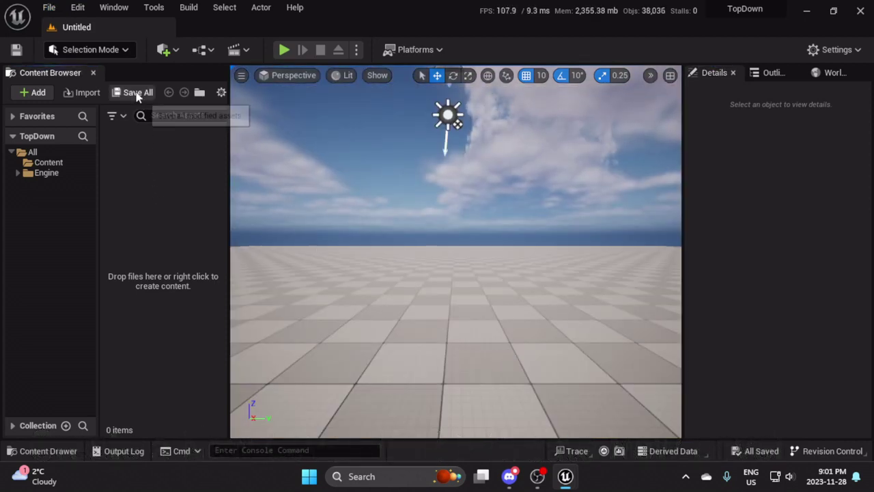
Create a new folder named _TopDown under Content.
{"action": "right_click", "coordinate": [55, 165]}
{"action": "left_click", "coordinate": [96, 177]}
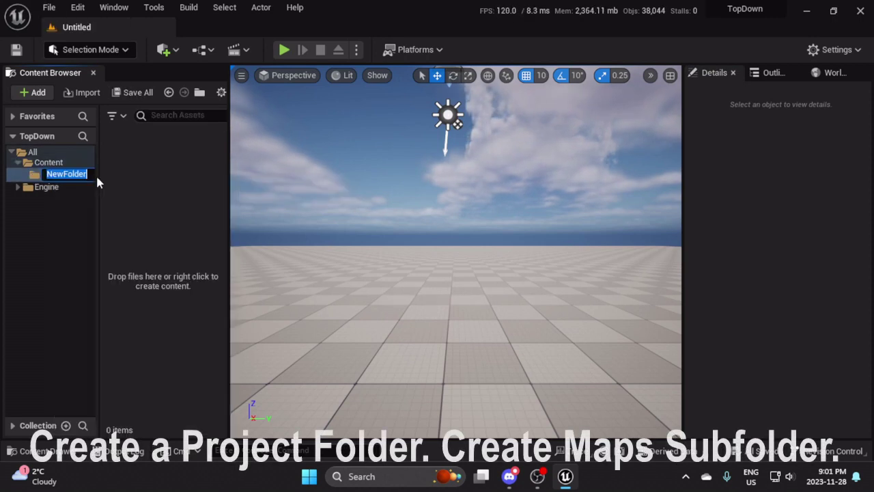
{"action": "type", "text": "_T"}
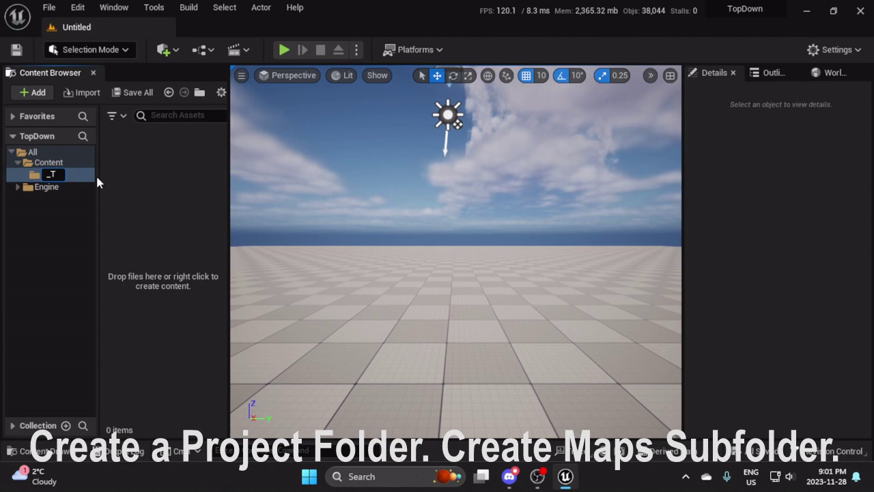
{"action": "type", "text": "opDown"}
{"action": "key", "text": "Return"}
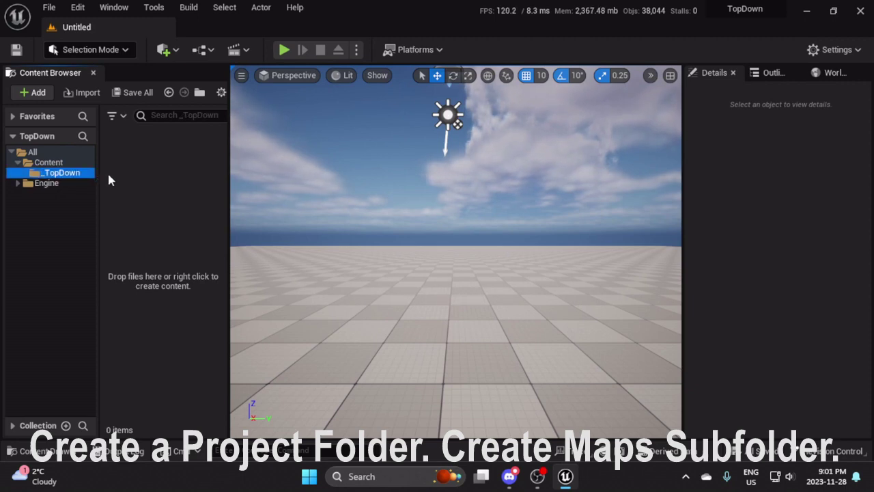
Set the _TopDown folder colour to teal.
{"action": "right_click", "coordinate": [81, 178]}
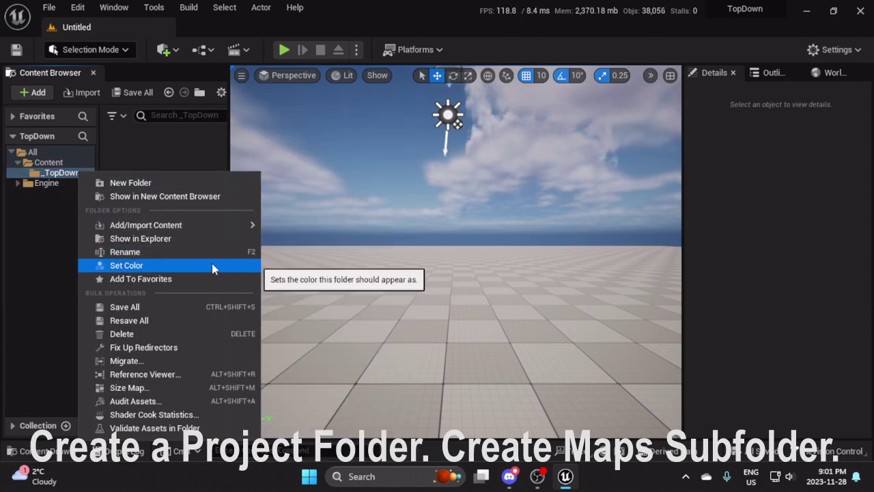
{"action": "left_click", "coordinate": [212, 267]}
{"action": "left_click_drag", "start_coordinate": [247, 194], "coordinate": [239, 197]}
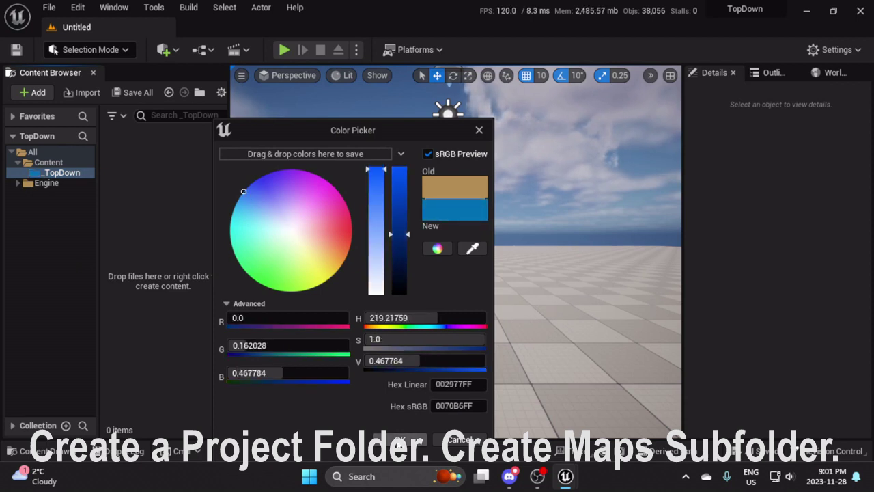
{"action": "left_click_drag", "start_coordinate": [230, 216], "coordinate": [217, 200]}
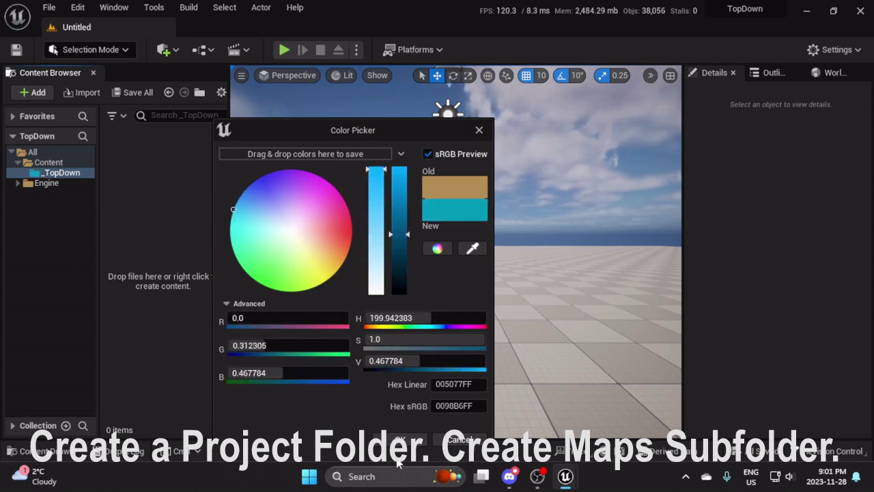
{"action": "left_click", "coordinate": [399, 440]}
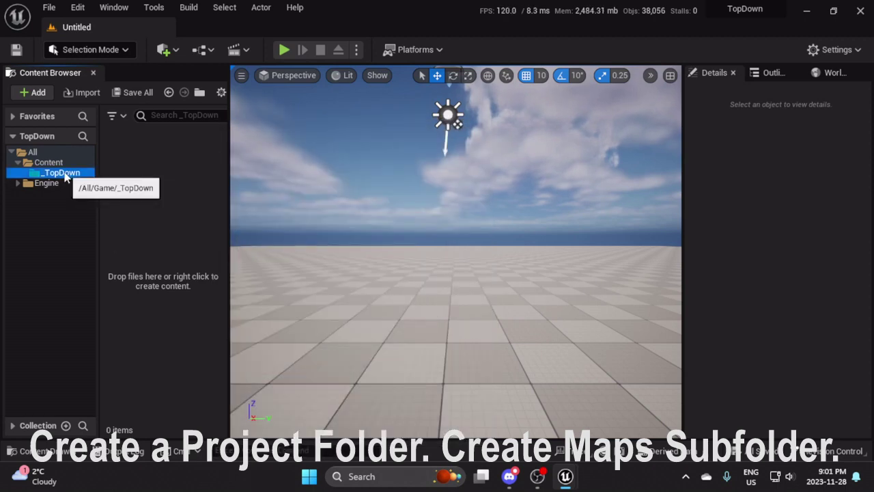
Add _TopDown to Favorites and adjust the folder tree width.
{"action": "right_click", "coordinate": [66, 176]}
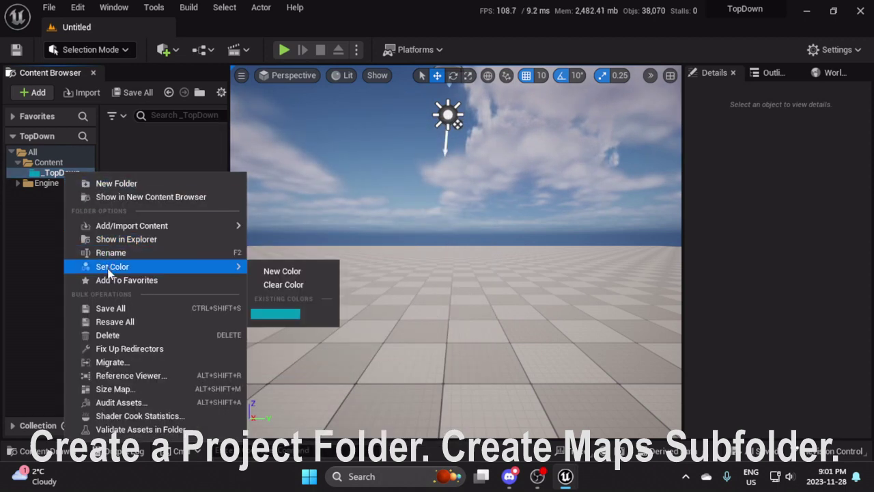
{"action": "key", "text": "Escape"}
{"action": "left_click", "coordinate": [13, 116]}
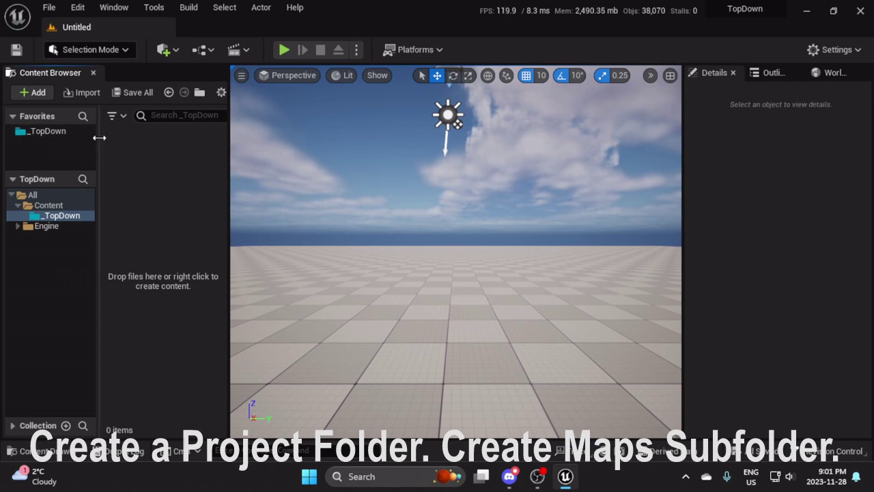
{"action": "left_click_drag", "start_coordinate": [97, 136], "coordinate": [77, 135]}
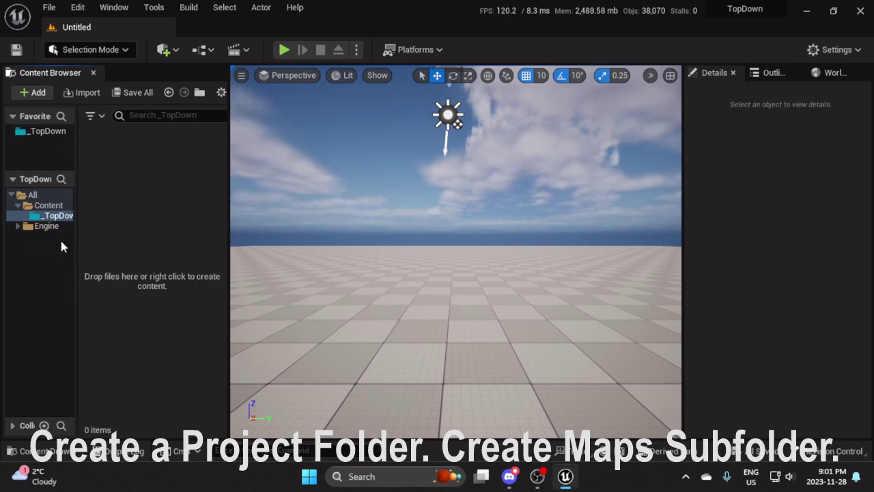
{"action": "left_click_drag", "start_coordinate": [78, 252], "coordinate": [86, 253]}
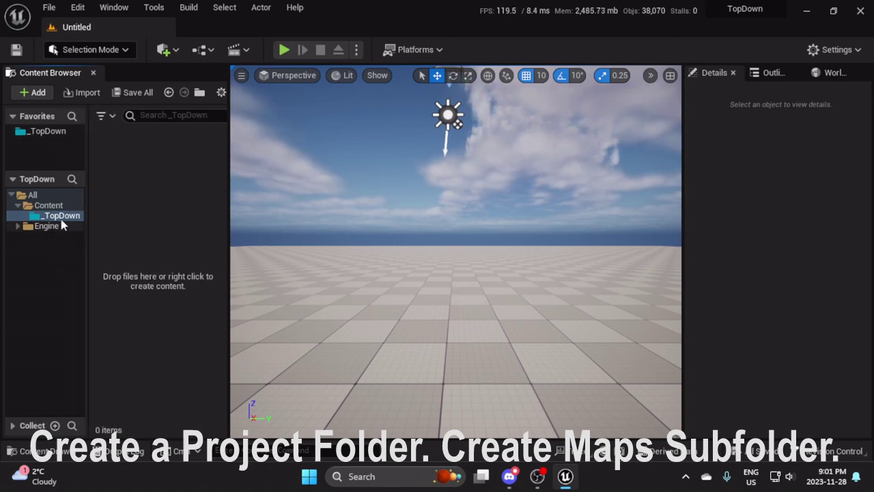
Create a Maps subfolder inside _TopDown.
{"action": "left_click", "coordinate": [47, 130]}
{"action": "right_click", "coordinate": [72, 132]}
{"action": "left_click", "coordinate": [98, 141]}
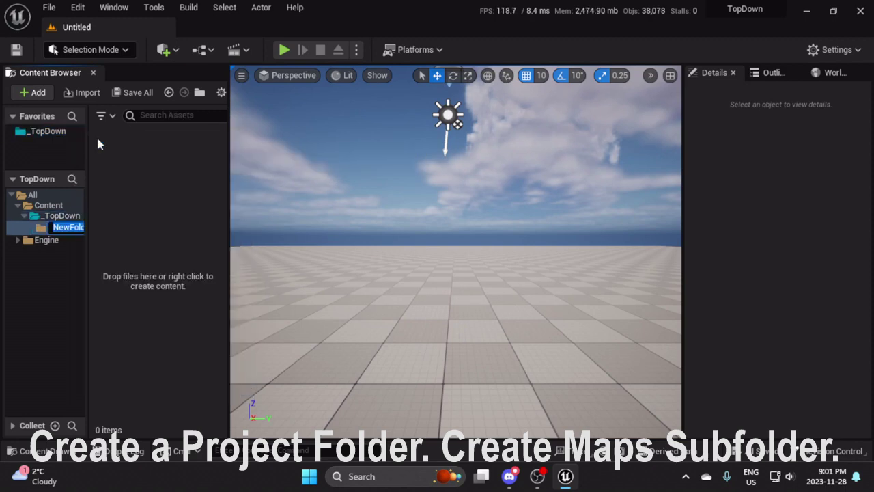
{"action": "type", "text": "Maps"}
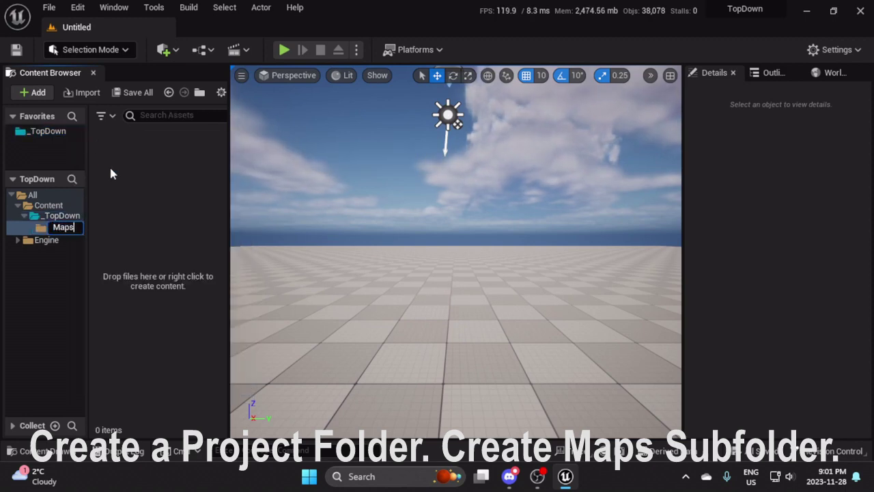
{"action": "key", "text": "Return"}
{"action": "left_click", "coordinate": [49, 8]}
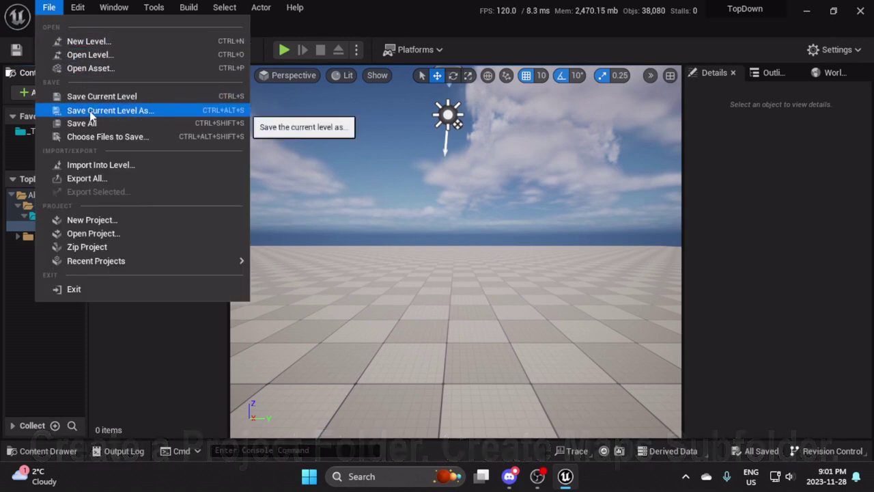
Save the current level as TestMap in the _TopDown folder.
{"action": "left_click", "coordinate": [91, 112]}
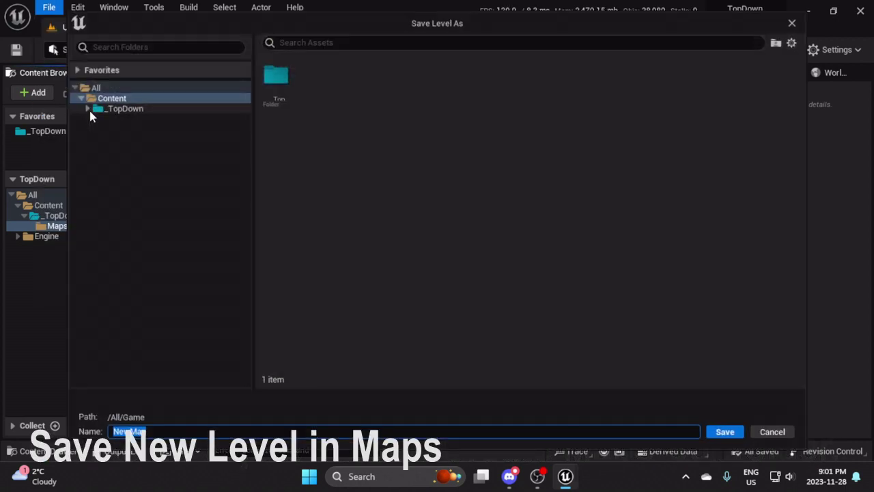
{"action": "double_click", "coordinate": [283, 101]}
{"action": "left_click", "coordinate": [283, 101]}
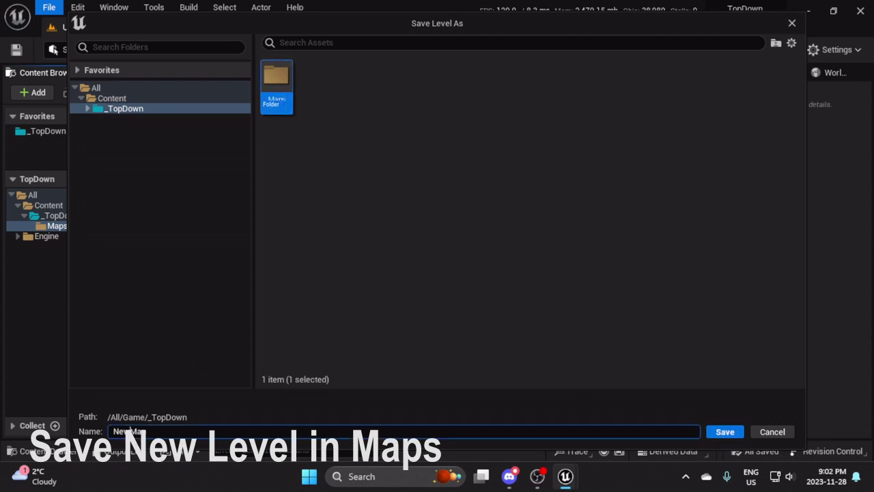
{"action": "left_click_drag", "start_coordinate": [132, 431], "coordinate": [98, 430]}
{"action": "type", "text": "Te"}
{"action": "key", "text": "shift+Left"}
{"action": "key", "text": "shift+Left"}
{"action": "key", "text": "shift+Left"}
{"action": "left_click", "coordinate": [724, 431]}
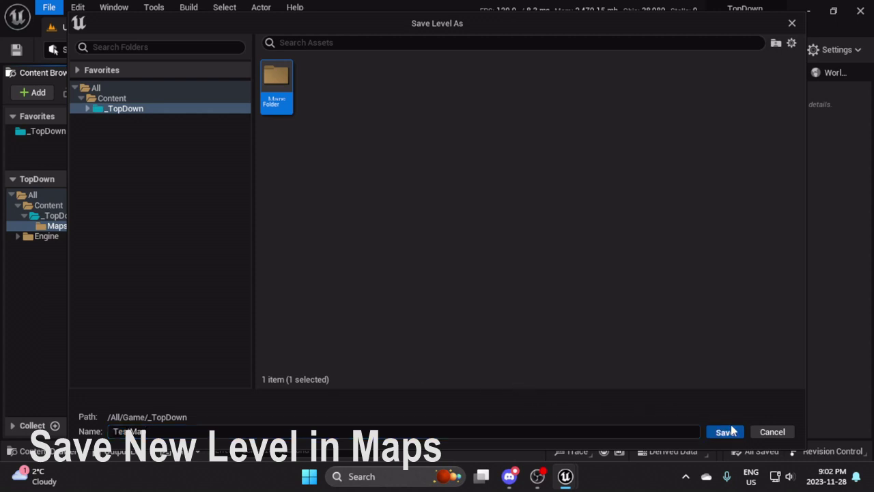
Move TestMap into _TopDown/Maps and confirm it arrived there.
{"action": "left_click", "coordinate": [65, 217]}
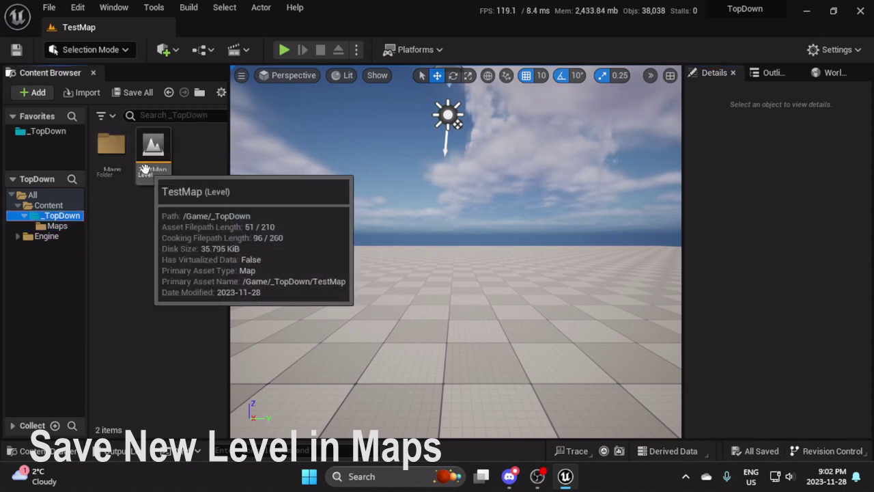
{"action": "left_click_drag", "start_coordinate": [153, 161], "coordinate": [59, 227]}
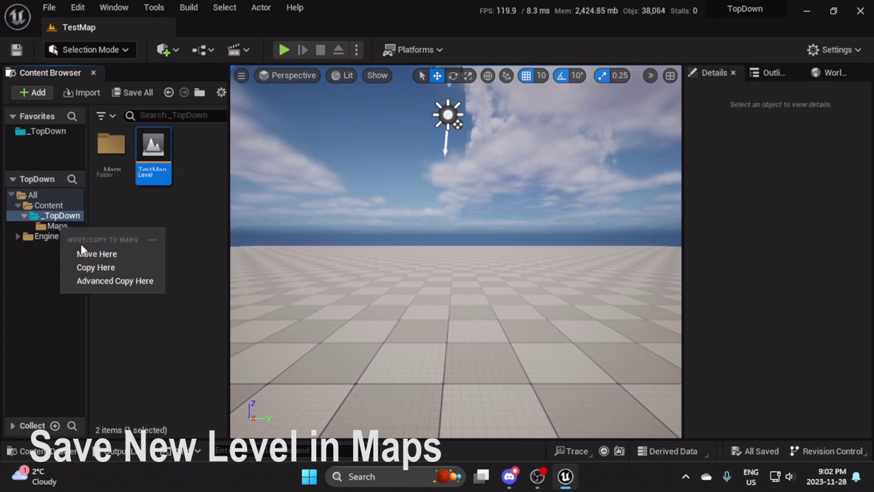
{"action": "left_click", "coordinate": [81, 249]}
{"action": "left_click", "coordinate": [57, 226]}
{"action": "left_click", "coordinate": [112, 153]}
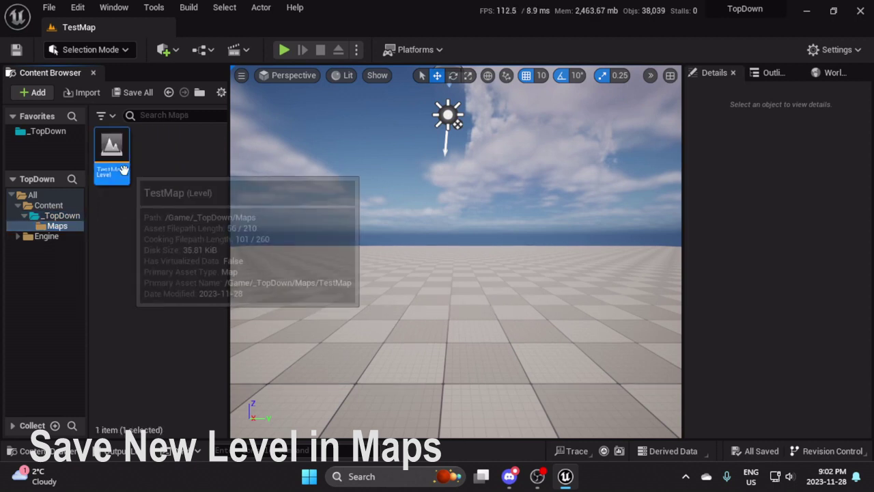
{"action": "left_click", "coordinate": [49, 8]}
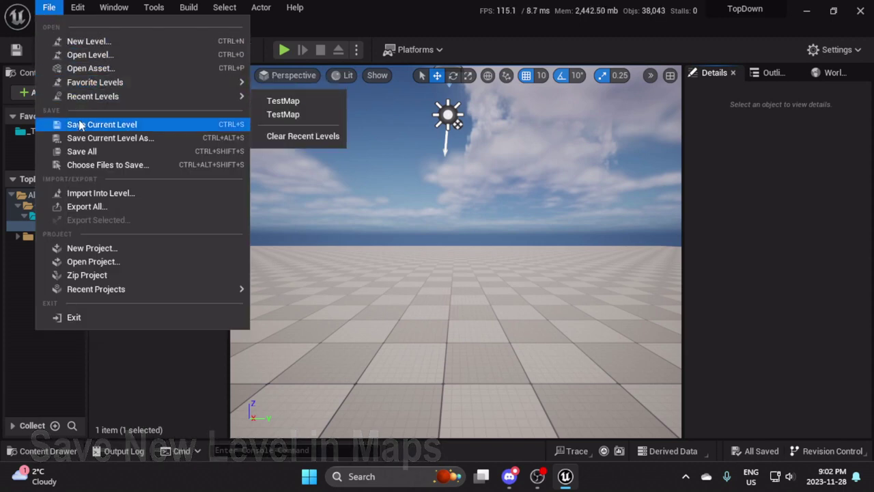
In Project Settings, replace the Legal Copyright Notice placeholder with the author's name.
{"action": "mouse_move", "coordinate": [77, 8]}
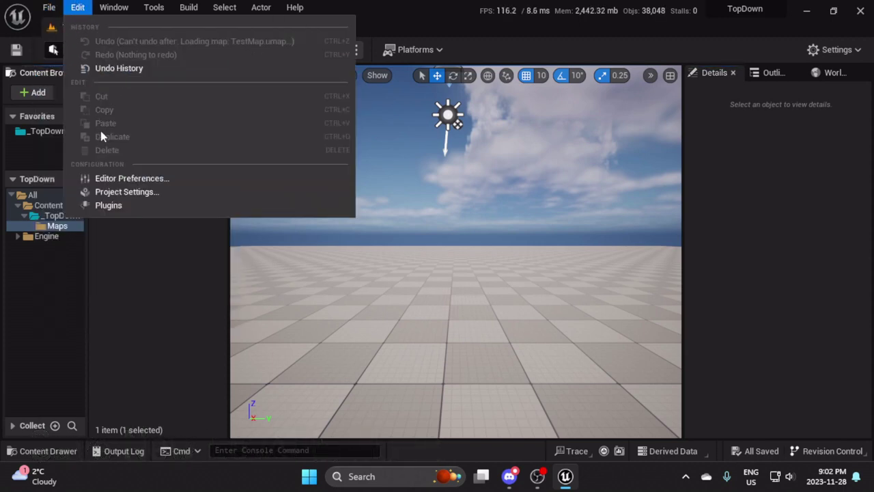
{"action": "left_click", "coordinate": [107, 194]}
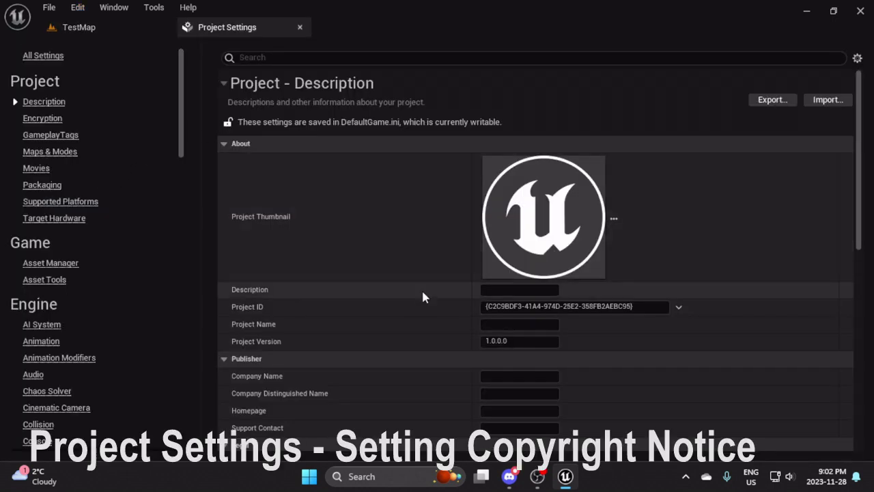
{"action": "scroll", "coordinate": [421, 293], "scroll_direction": "down", "scroll_amount": 5}
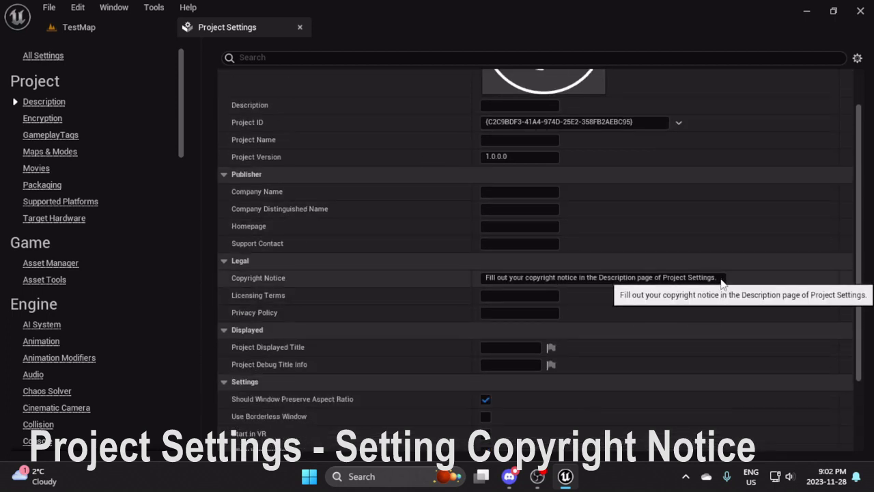
{"action": "left_click", "coordinate": [540, 277]}
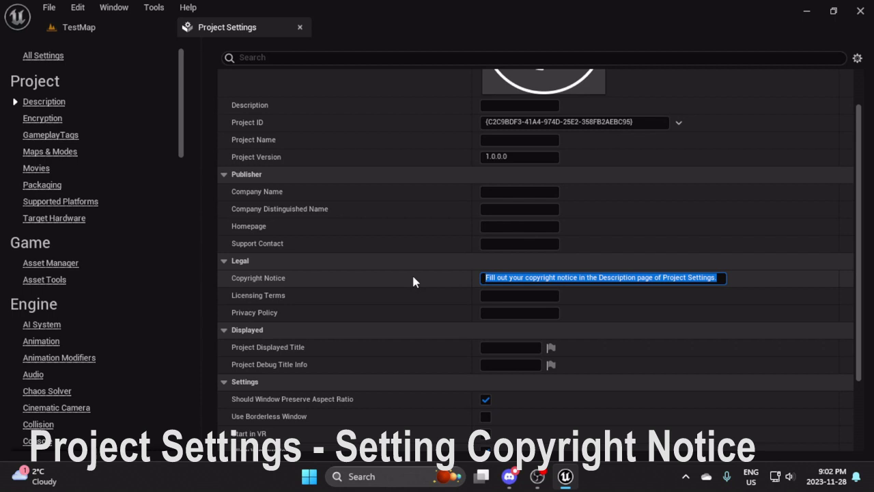
{"action": "type", "text": "RastoD"}
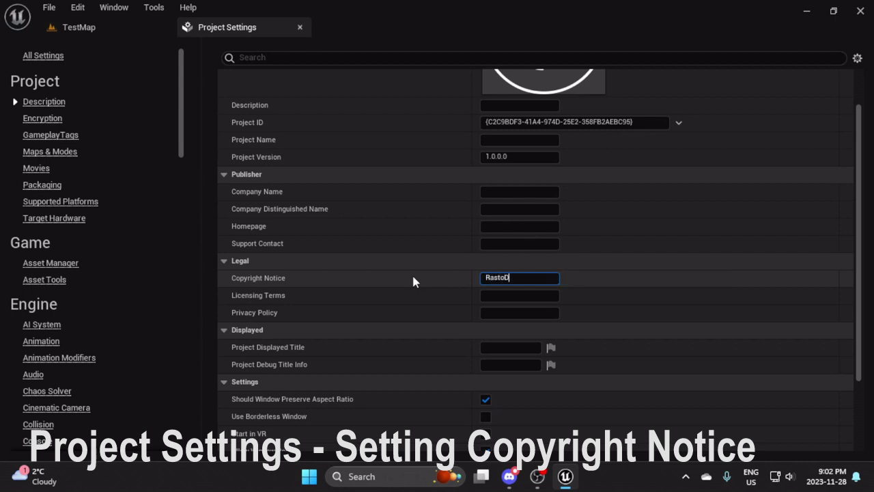
{"action": "type", "text": "M"}
{"action": "key", "text": "ctrl+a"}
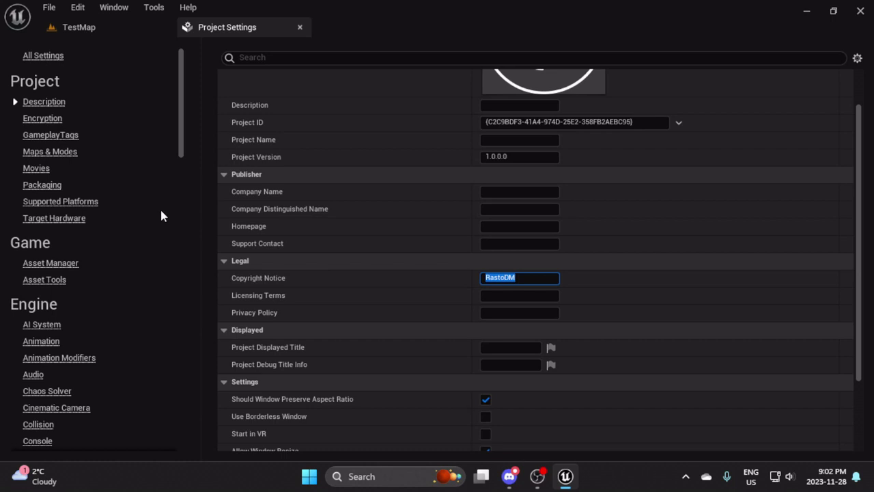
Use TestMap for both Editor Startup Map and Game Default Map, then close Project Settings.
{"action": "left_click", "coordinate": [72, 156]}
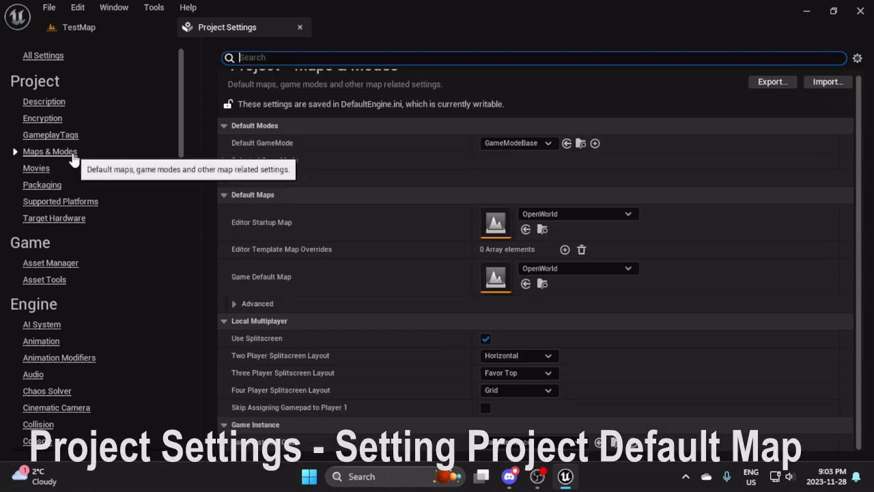
{"action": "left_click", "coordinate": [99, 28]}
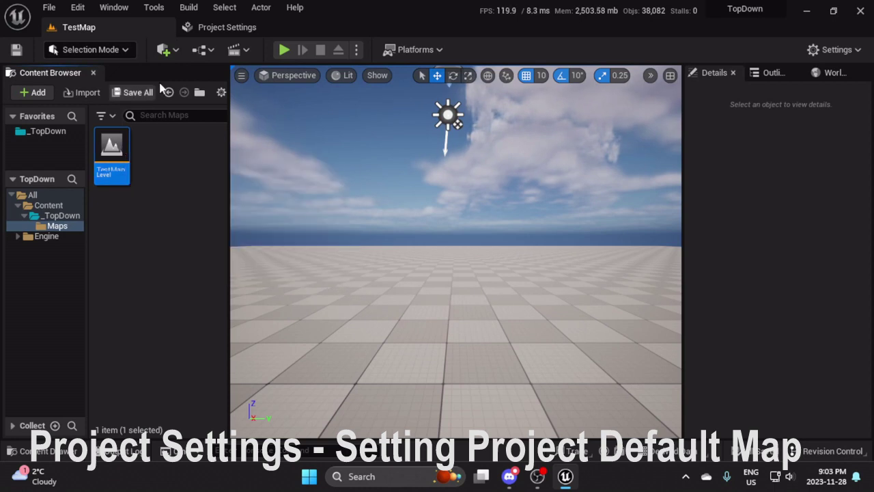
{"action": "left_click", "coordinate": [204, 27]}
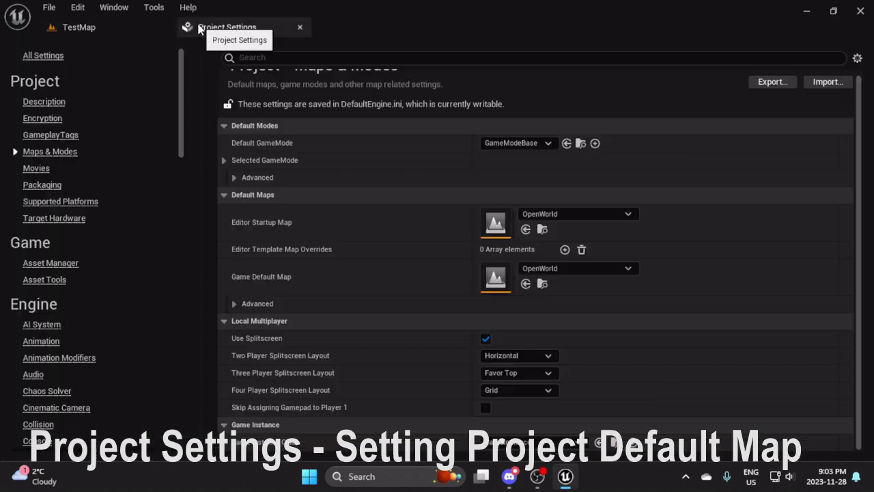
{"action": "left_click", "coordinate": [526, 230]}
{"action": "left_click", "coordinate": [524, 284]}
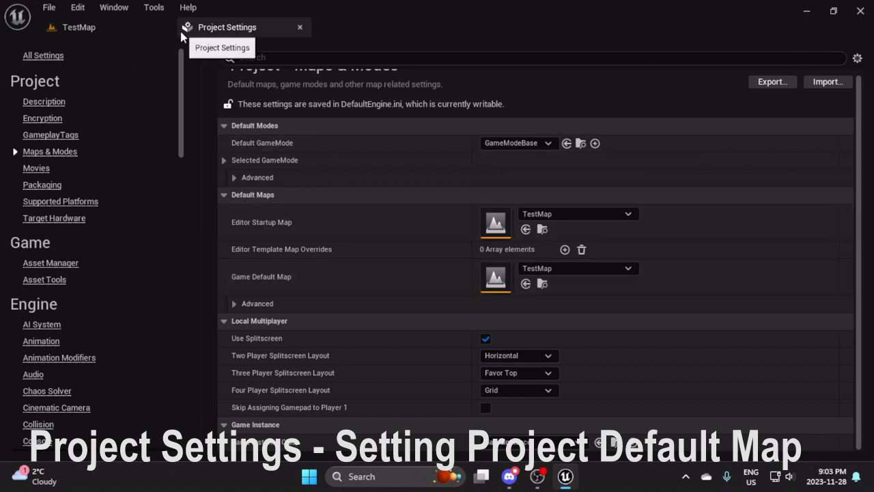
{"action": "left_click", "coordinate": [300, 27]}
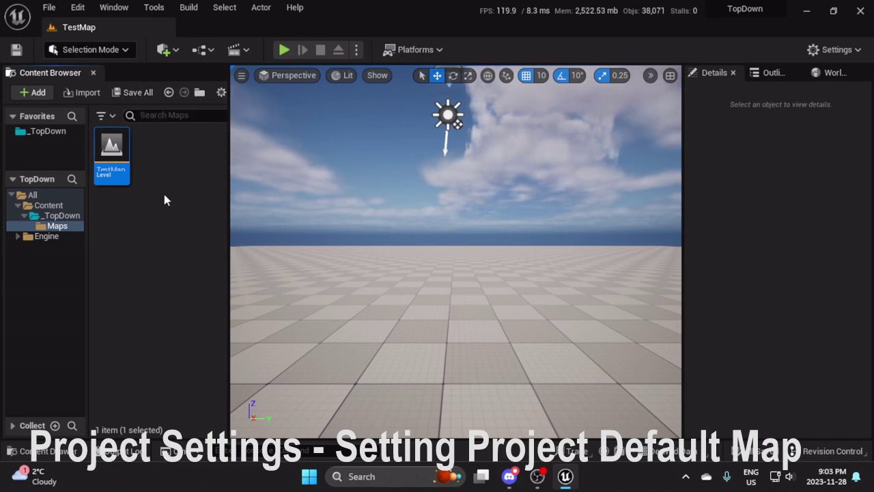
Deselect TestMap, widen the folder tree, and bring up the Add content menu.
{"action": "left_click", "coordinate": [162, 232]}
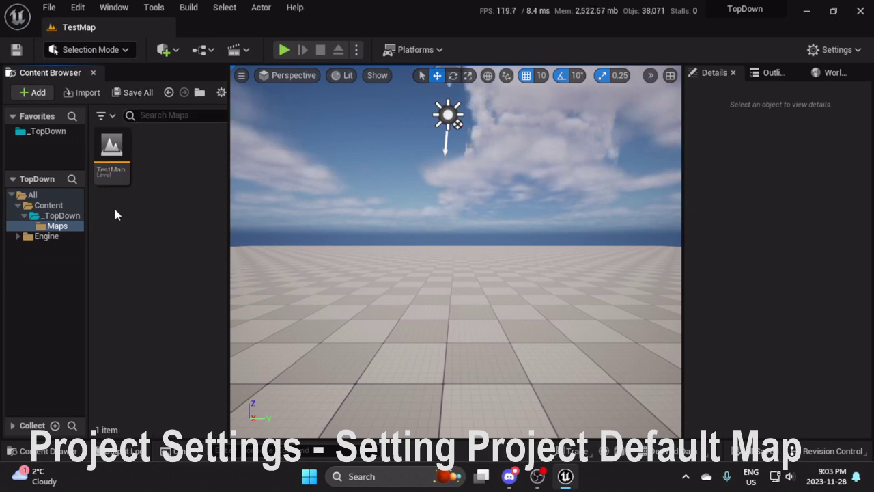
{"action": "left_click_drag", "start_coordinate": [88, 213], "coordinate": [103, 212]}
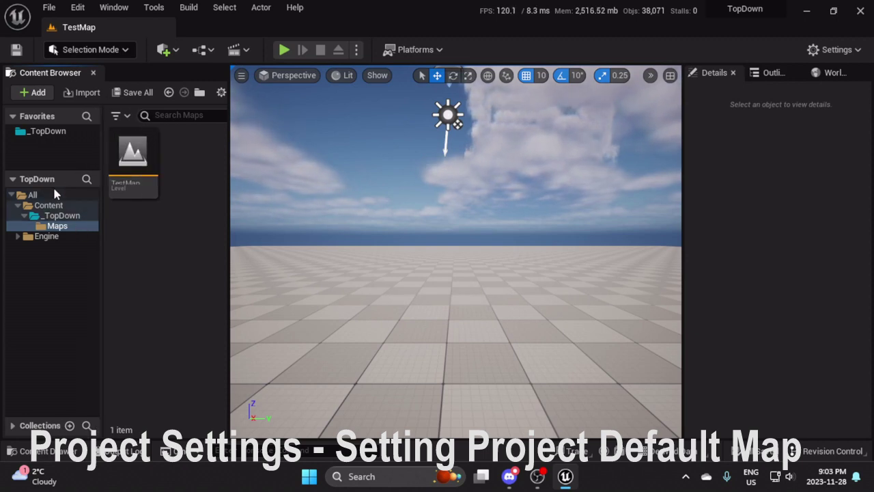
{"action": "left_click", "coordinate": [36, 96]}
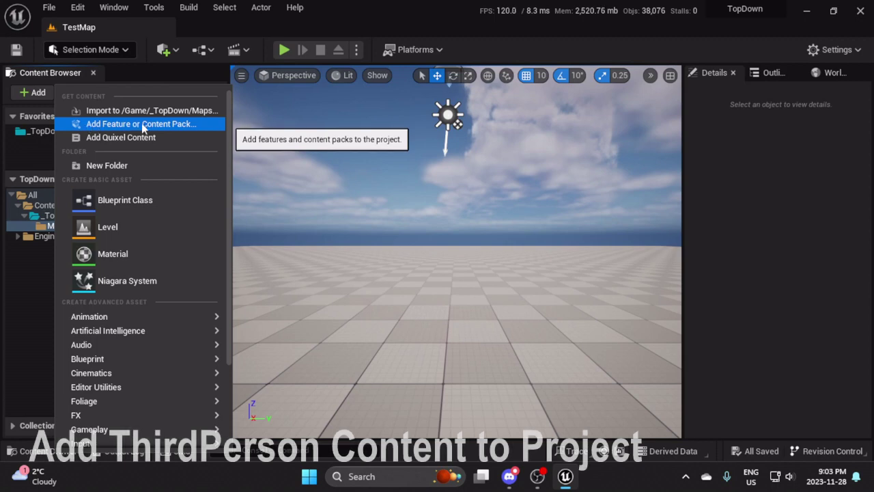
Add the Third Person feature pack to the project through Add Feature or Content Pack.
{"action": "left_click", "coordinate": [87, 126]}
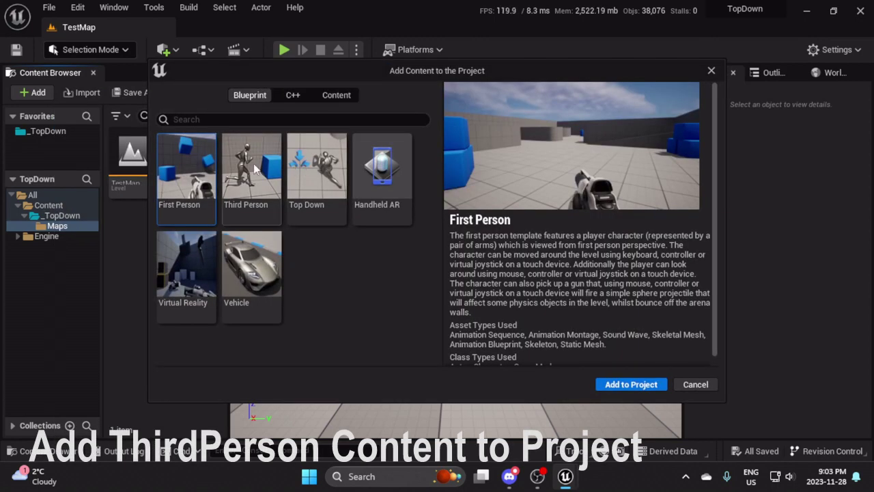
{"action": "left_click", "coordinate": [261, 165]}
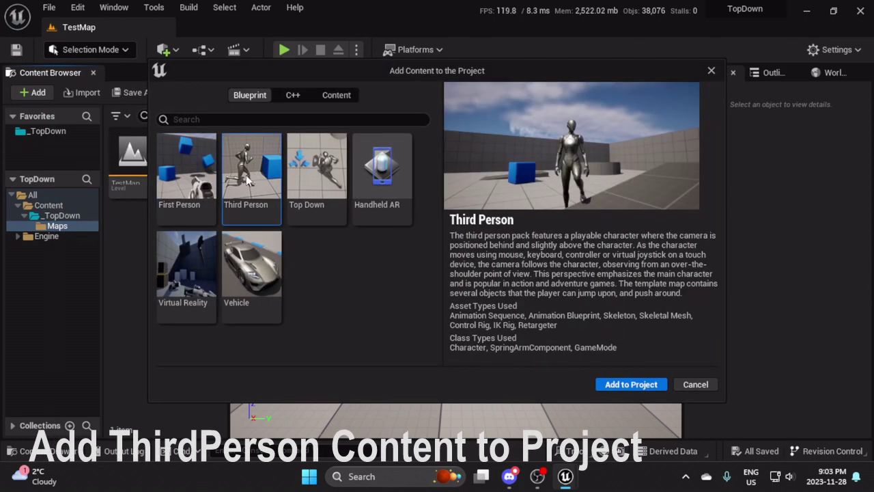
{"action": "left_click", "coordinate": [617, 386]}
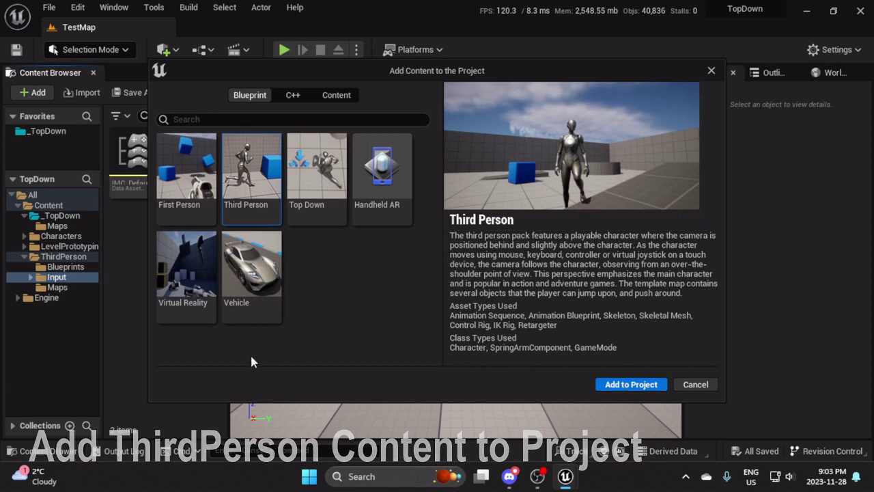
{"action": "left_click", "coordinate": [683, 384]}
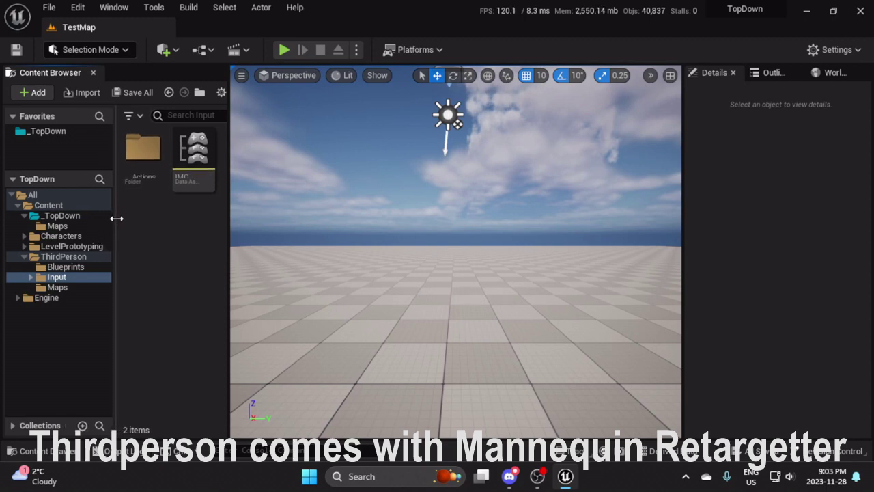
Browse the ThirdPerson folder, then open Characters showing its two mannequin subfolders.
{"action": "left_click_drag", "start_coordinate": [103, 219], "coordinate": [117, 219]}
{"action": "left_click", "coordinate": [25, 258]}
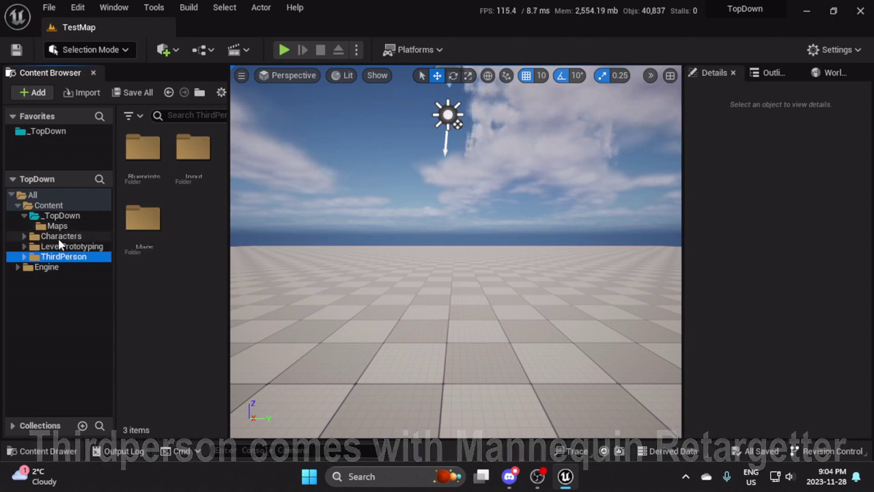
{"action": "left_click", "coordinate": [61, 237]}
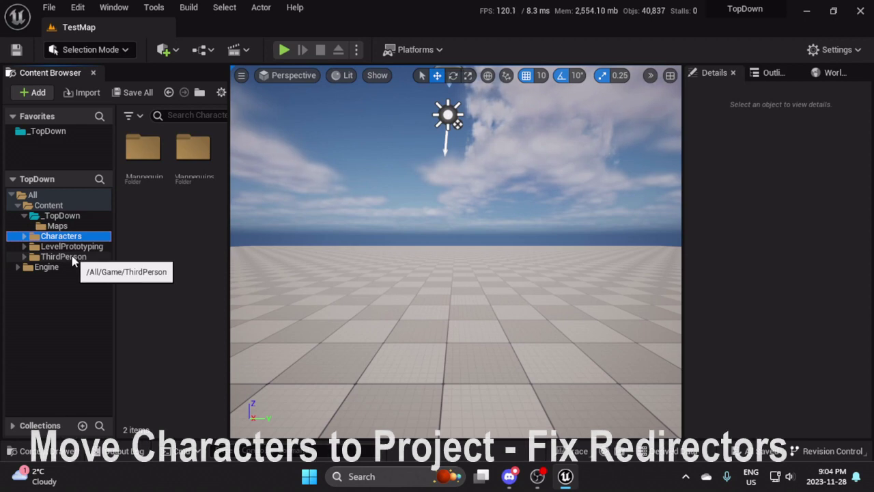
Move the Characters folder into _TopDown with Move Here.
{"action": "left_click_drag", "start_coordinate": [73, 258], "coordinate": [82, 217]}
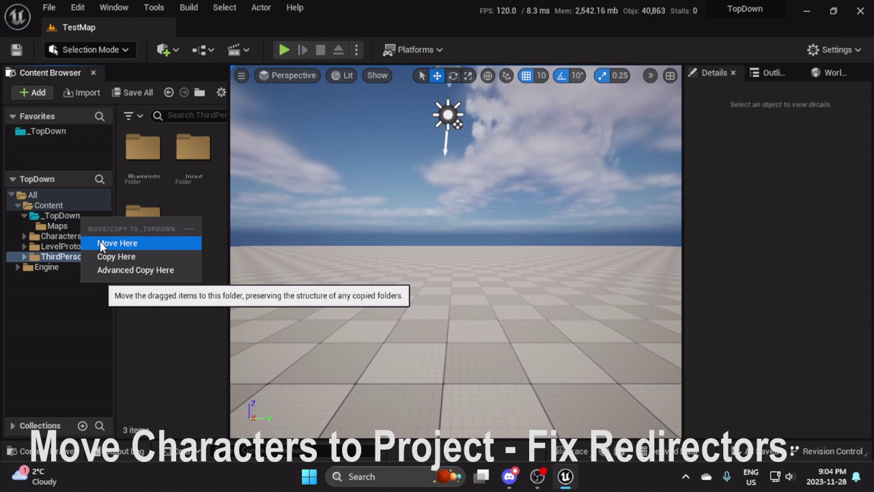
{"action": "left_click", "coordinate": [59, 237]}
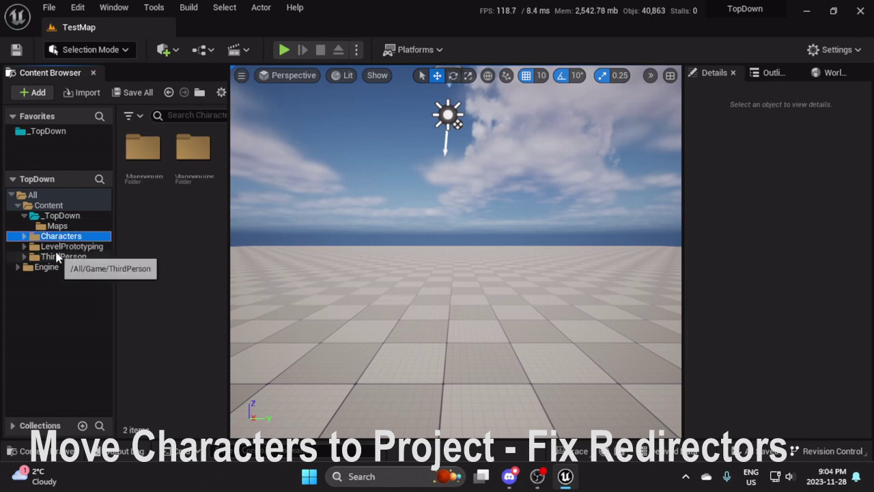
{"action": "left_click", "coordinate": [24, 236]}
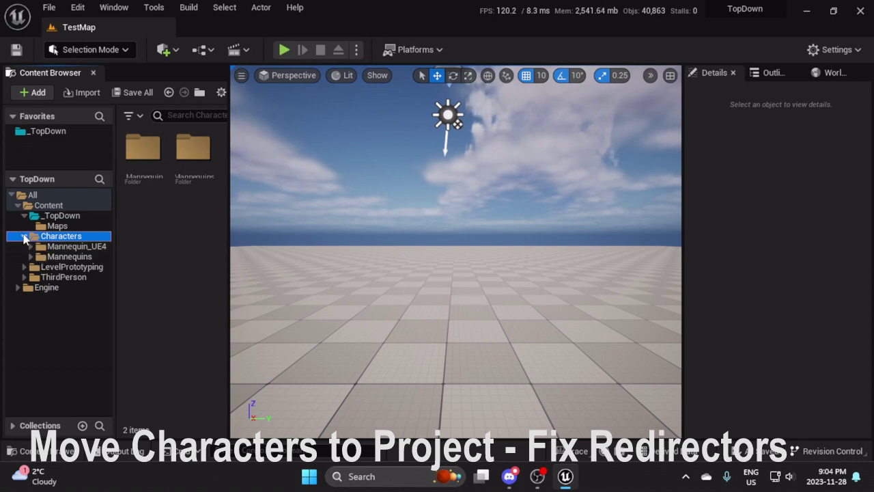
{"action": "left_click", "coordinate": [24, 237]}
{"action": "mouse_move", "coordinate": [60, 236]}
{"action": "left_mouse_down"}
{"action": "mouse_move", "coordinate": [53, 232]}
{"action": "mouse_move", "coordinate": [76, 219]}
{"action": "left_mouse_up"}
{"action": "left_click", "coordinate": [53, 238]}
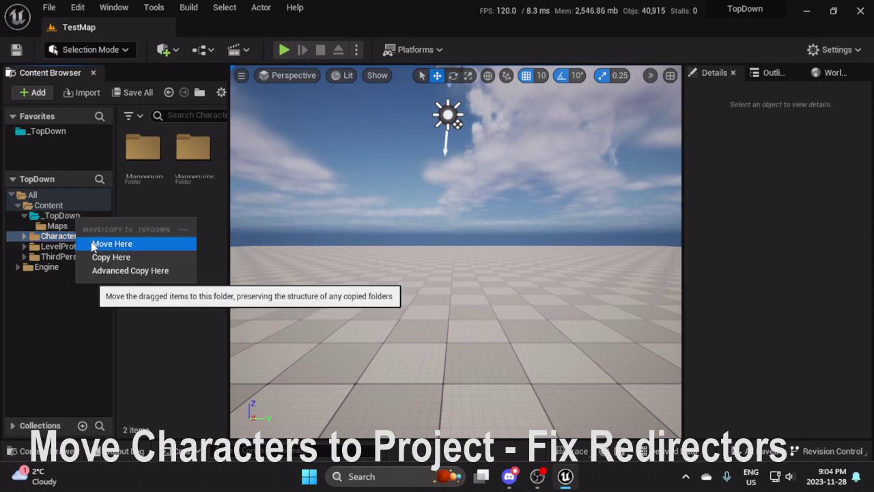
{"action": "left_click", "coordinate": [94, 244]}
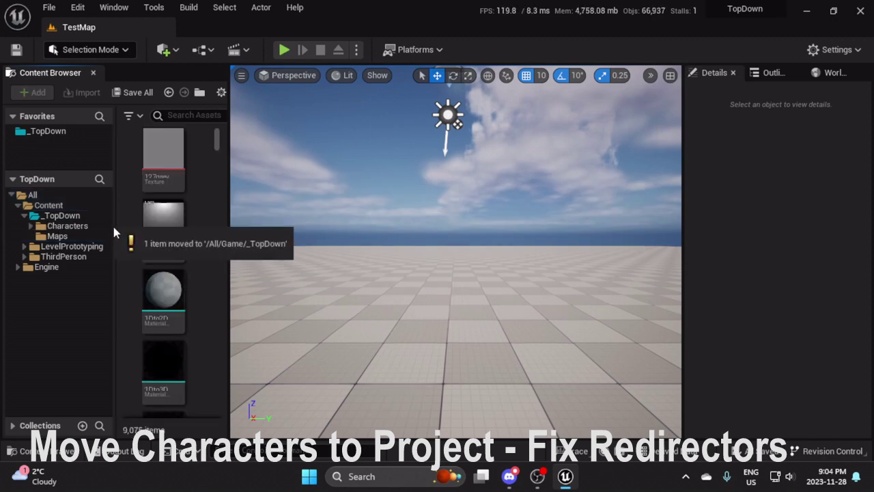
Check _TopDown's contents and run Fix Up Redirectors on the Content folder.
{"action": "left_click", "coordinate": [73, 217]}
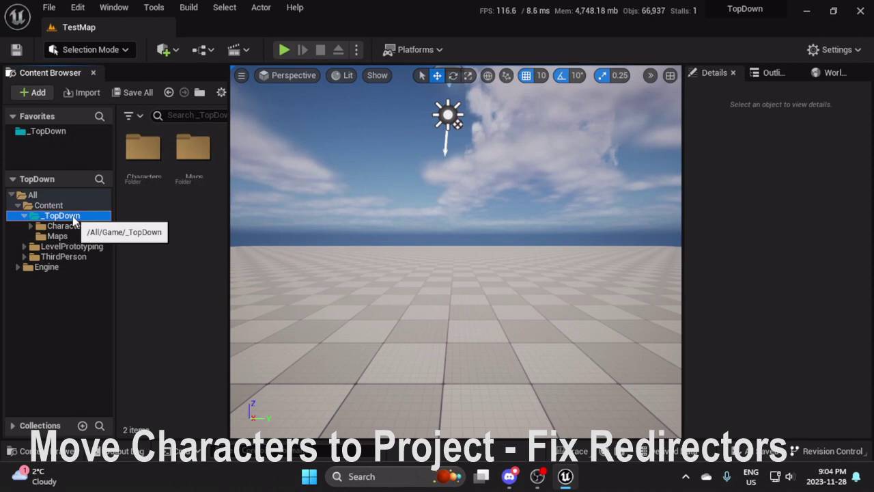
{"action": "left_click", "coordinate": [74, 229]}
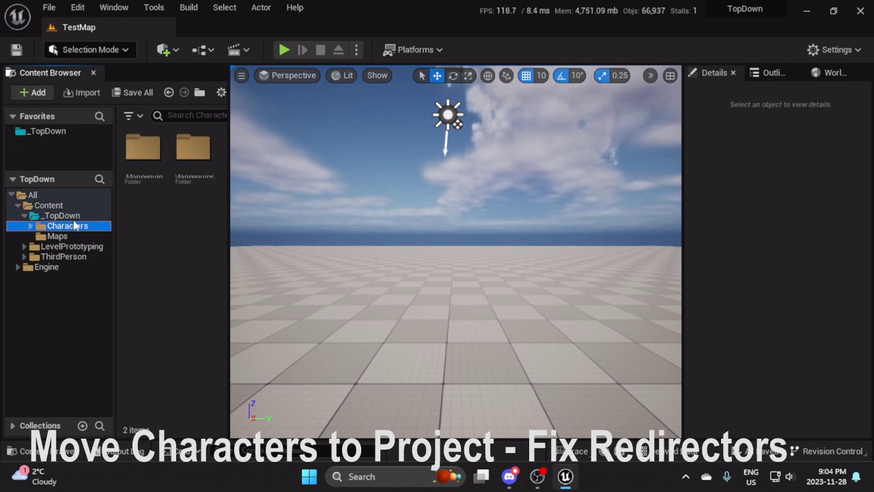
{"action": "left_click", "coordinate": [71, 215]}
{"action": "right_click", "coordinate": [68, 206]}
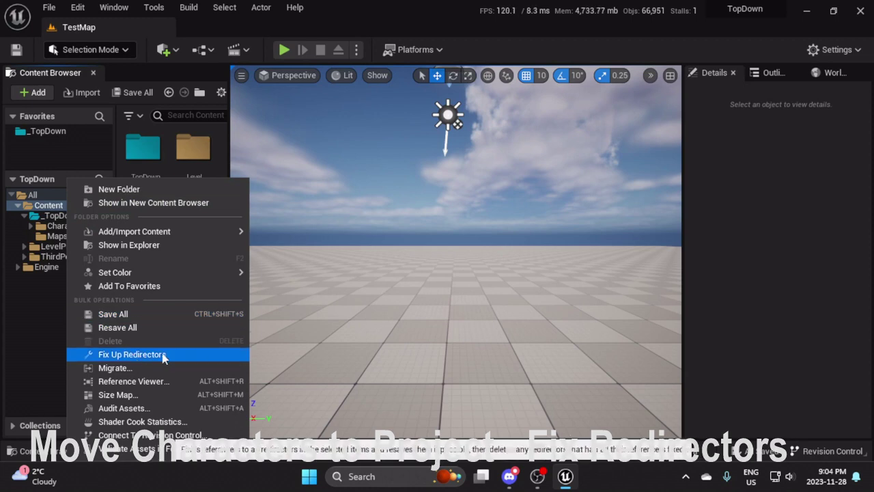
{"action": "left_click", "coordinate": [121, 355]}
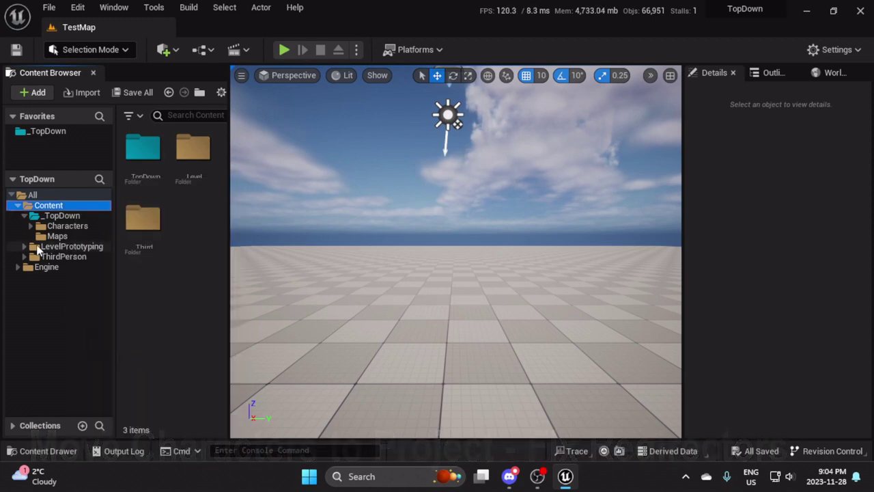
{"action": "left_click", "coordinate": [50, 247]}
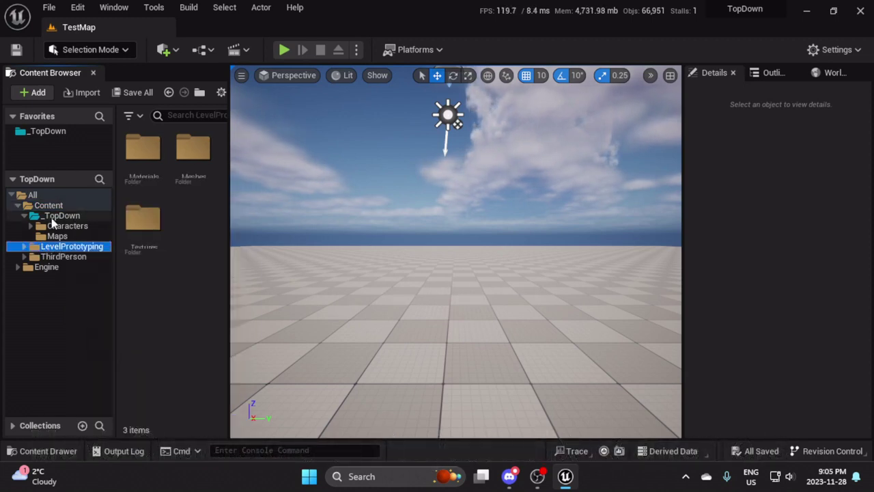
{"action": "right_click", "coordinate": [56, 215]}
Create a new folder named Assets inside _TopDown.
{"action": "left_click", "coordinate": [92, 192]}
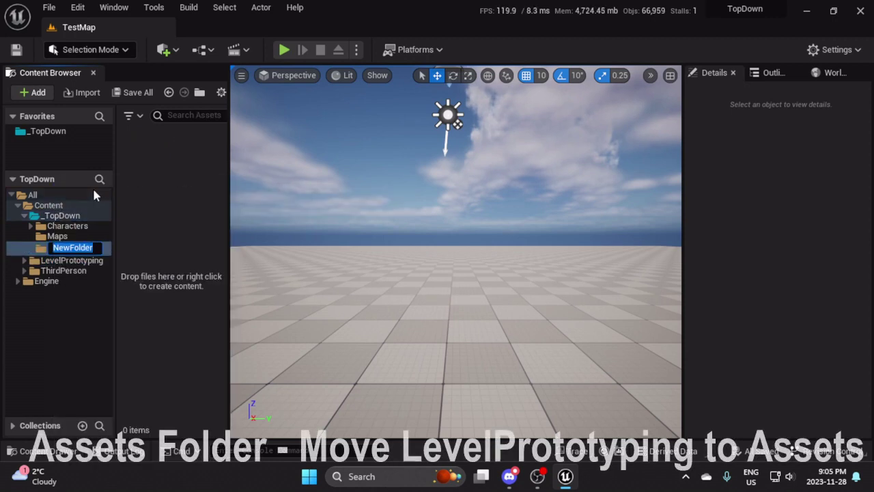
{"action": "type", "text": "Assets"}
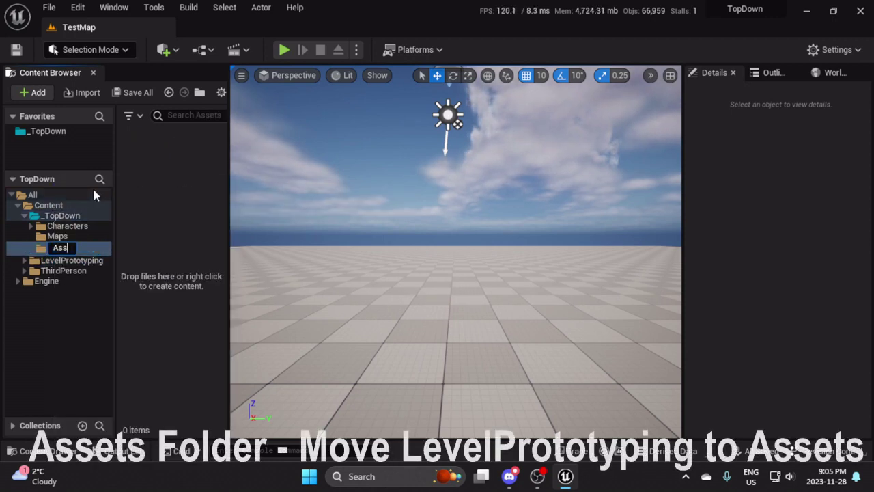
{"action": "key", "text": "Return"}
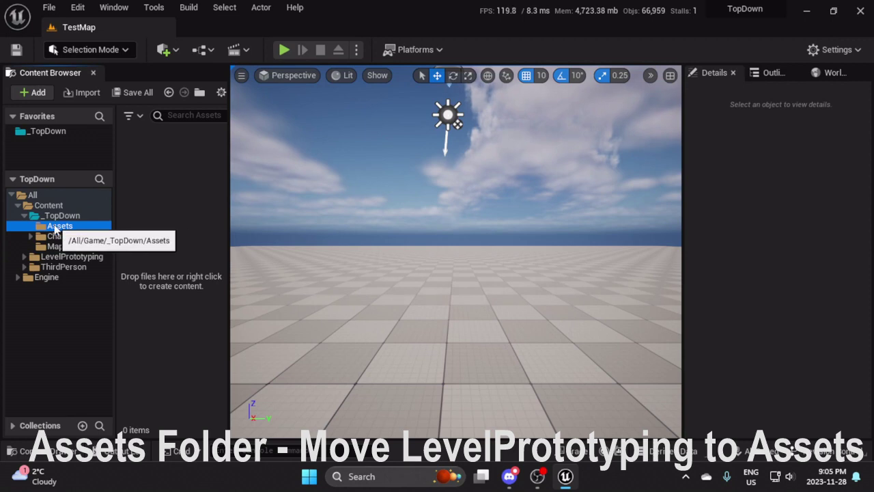
Move LevelPrototyping into _TopDown/Assets and check the leftover Materials folder.
{"action": "mouse_move", "coordinate": [65, 256]}
{"action": "left_mouse_down"}
{"action": "mouse_move", "coordinate": [84, 230]}
{"action": "mouse_move", "coordinate": [71, 225]}
{"action": "left_mouse_up"}
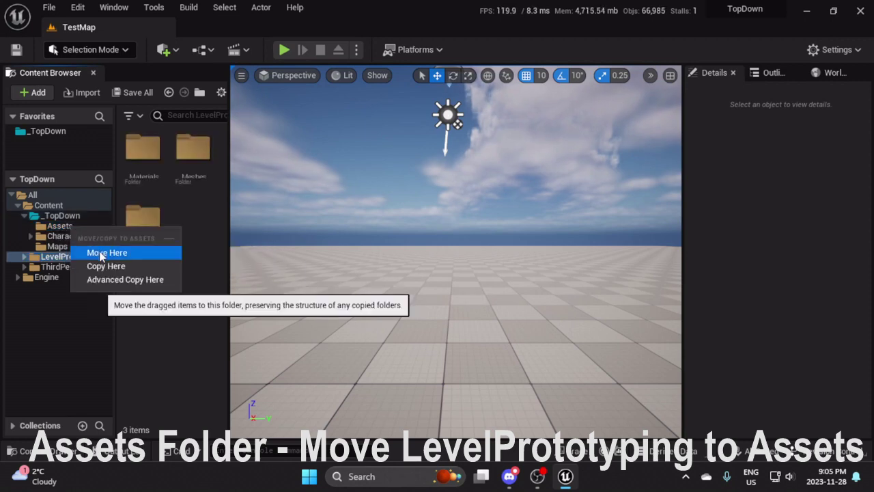
{"action": "left_click", "coordinate": [101, 252]}
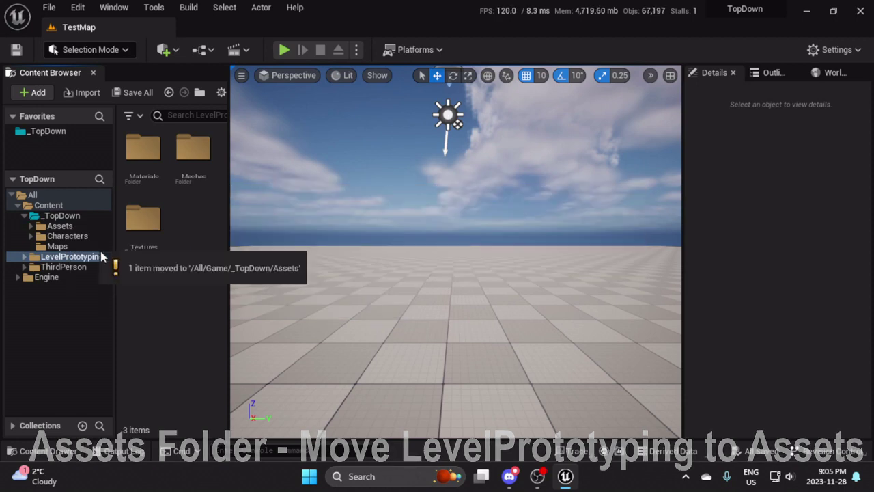
{"action": "left_click", "coordinate": [24, 257]}
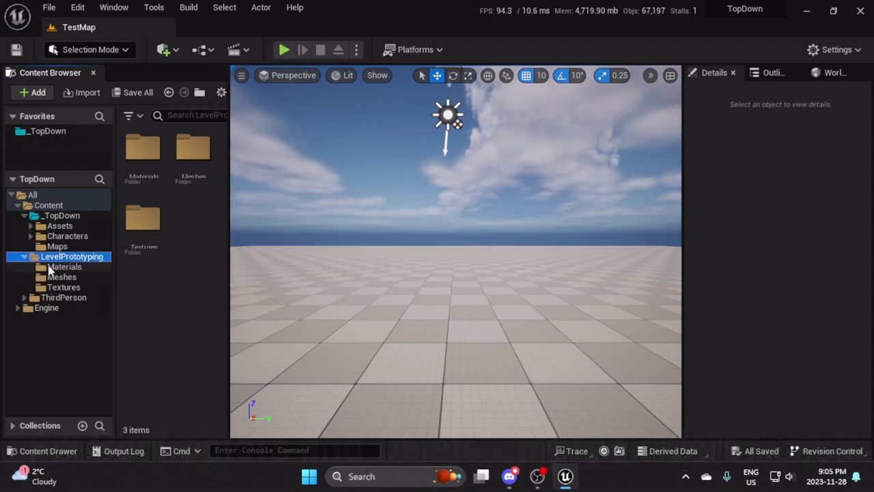
{"action": "left_click", "coordinate": [60, 267]}
Confirm the leftover LevelPrototyping subfolders are empty, fix up its redirectors, and delete it.
{"action": "left_click", "coordinate": [82, 276]}
{"action": "left_click", "coordinate": [81, 287]}
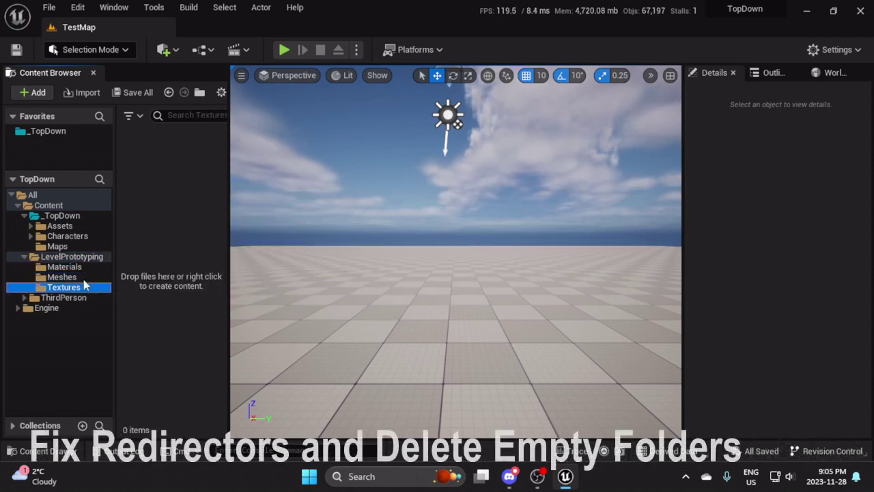
{"action": "right_click", "coordinate": [60, 257]}
{"action": "left_click", "coordinate": [127, 351]}
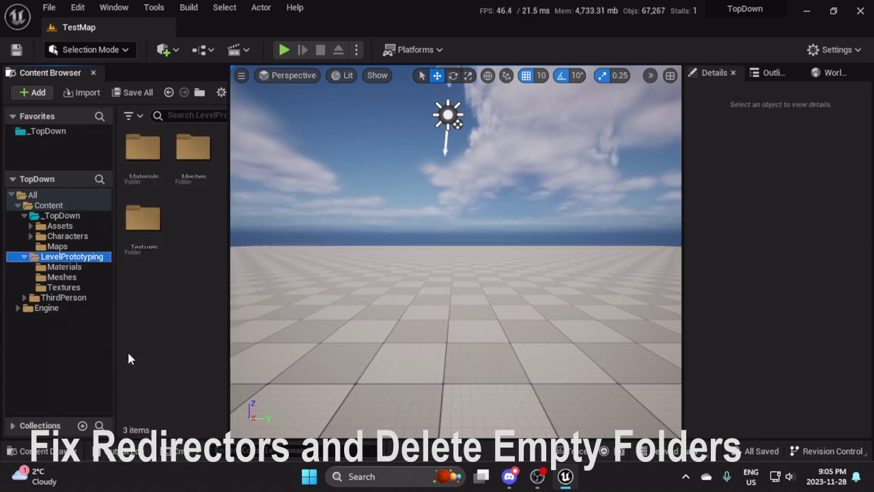
{"action": "right_click", "coordinate": [60, 256]}
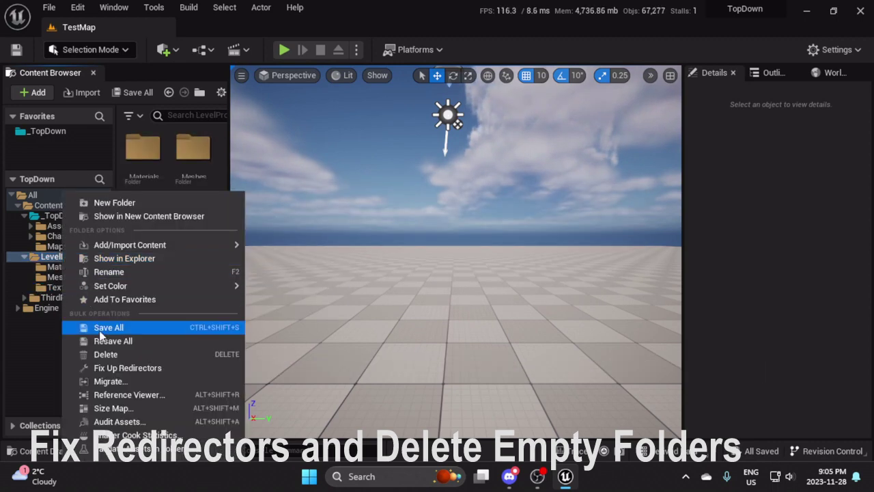
{"action": "left_click", "coordinate": [107, 355]}
{"action": "left_click", "coordinate": [153, 380]}
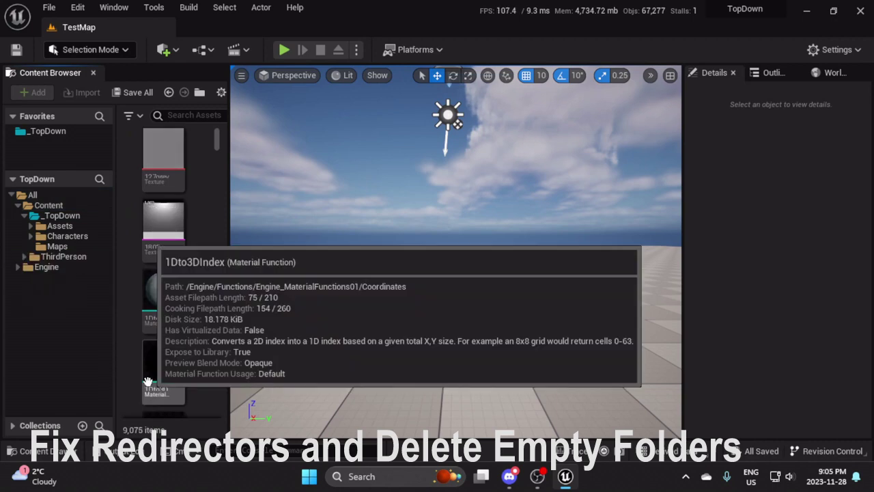
Fix up redirectors across the whole Content folder, then browse ThirdPerson's Blueprints folder.
{"action": "right_click", "coordinate": [49, 205]}
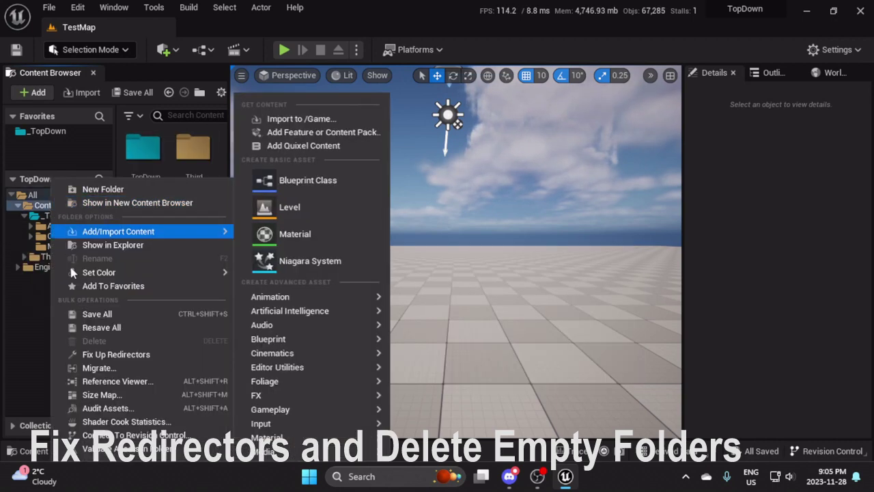
{"action": "left_click", "coordinate": [102, 353]}
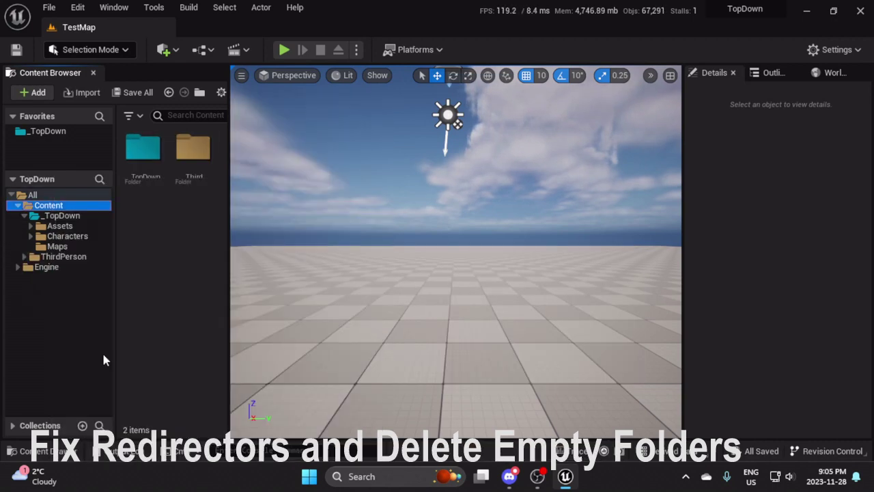
{"action": "left_click", "coordinate": [24, 258]}
{"action": "left_click", "coordinate": [61, 267]}
Move the ThirdPerson Input folder under _TopDown.
{"action": "left_click", "coordinate": [58, 277]}
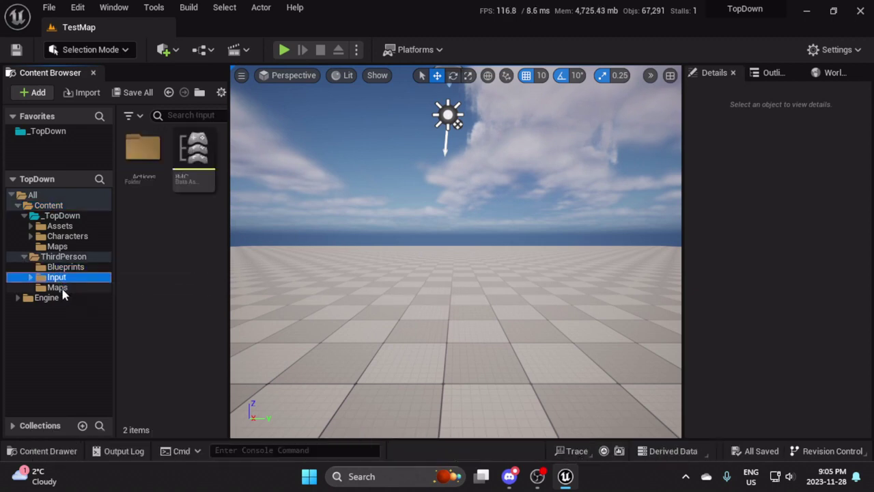
{"action": "left_click", "coordinate": [60, 288]}
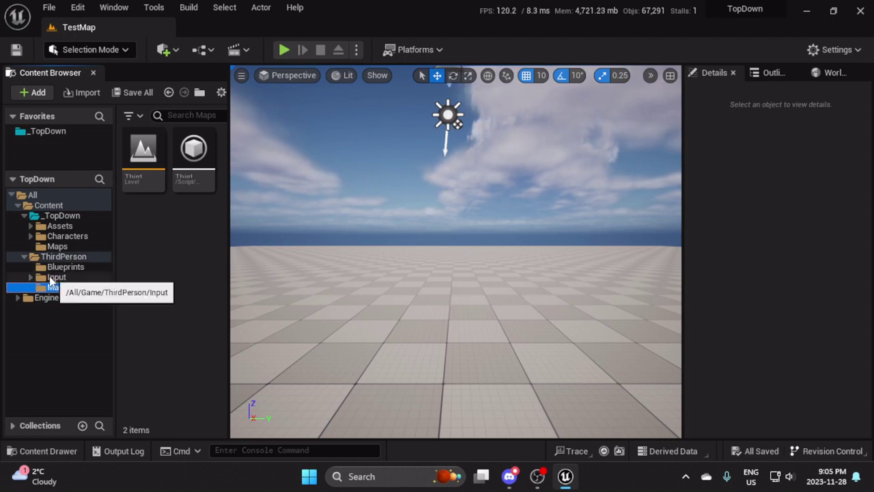
{"action": "left_click", "coordinate": [24, 257]}
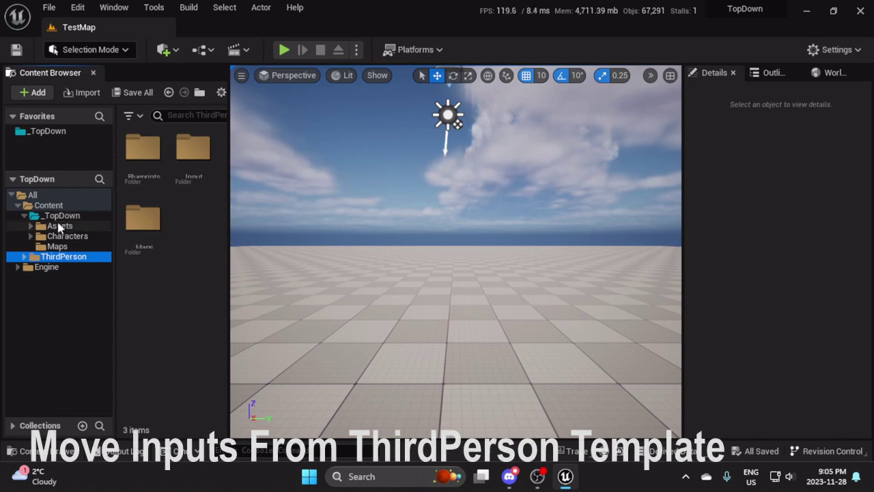
{"action": "left_click", "coordinate": [26, 258]}
{"action": "left_click_drag", "start_coordinate": [57, 276], "coordinate": [67, 220]}
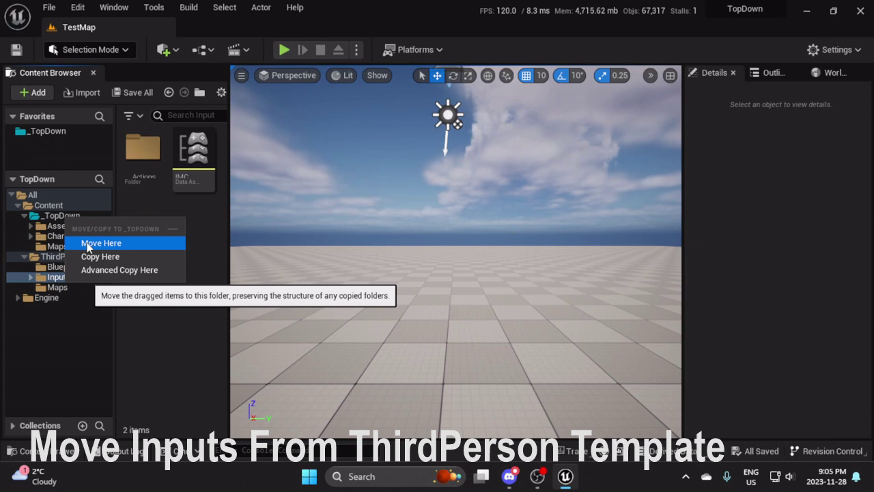
{"action": "left_click", "coordinate": [88, 243]}
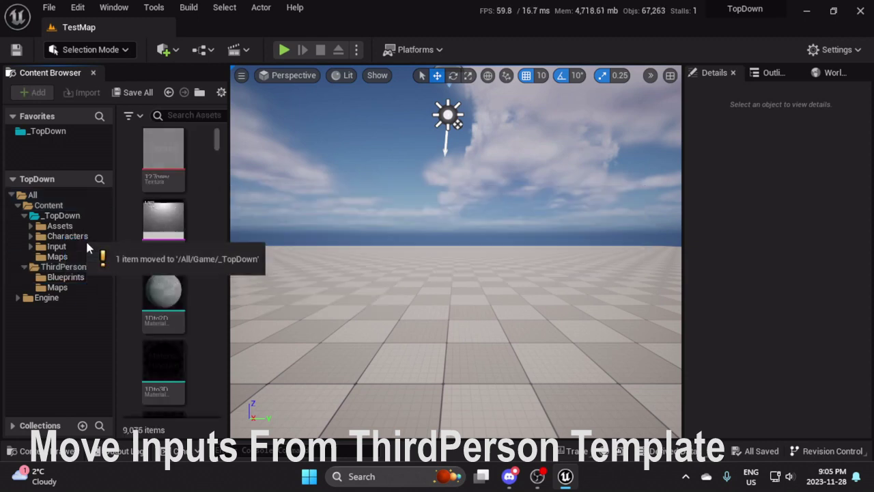
Review the remaining ThirdPerson Blueprints and Maps contents.
{"action": "right_click", "coordinate": [54, 268]}
{"action": "left_click", "coordinate": [109, 353]}
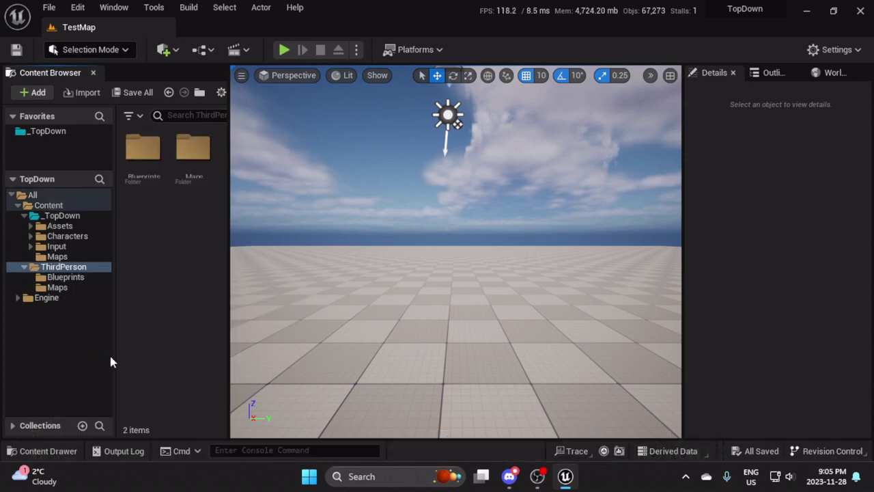
{"action": "left_click", "coordinate": [63, 278]}
{"action": "mouse_move", "coordinate": [135, 175]}
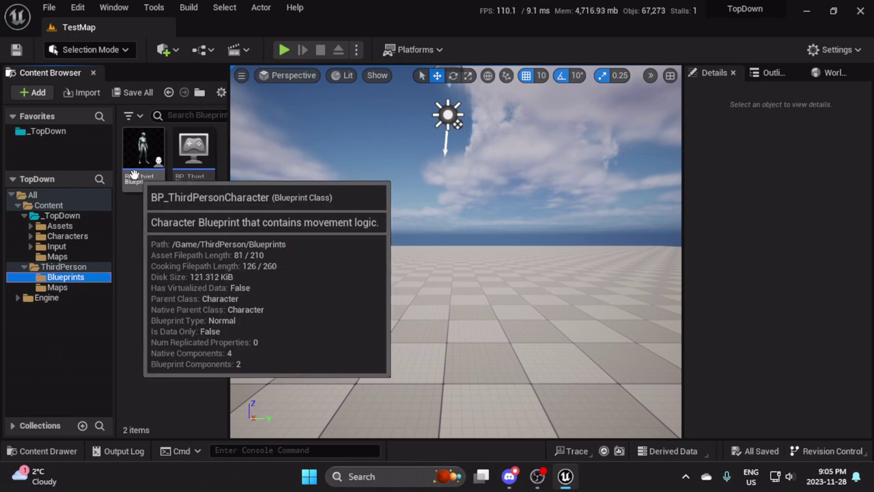
{"action": "mouse_move", "coordinate": [182, 176]}
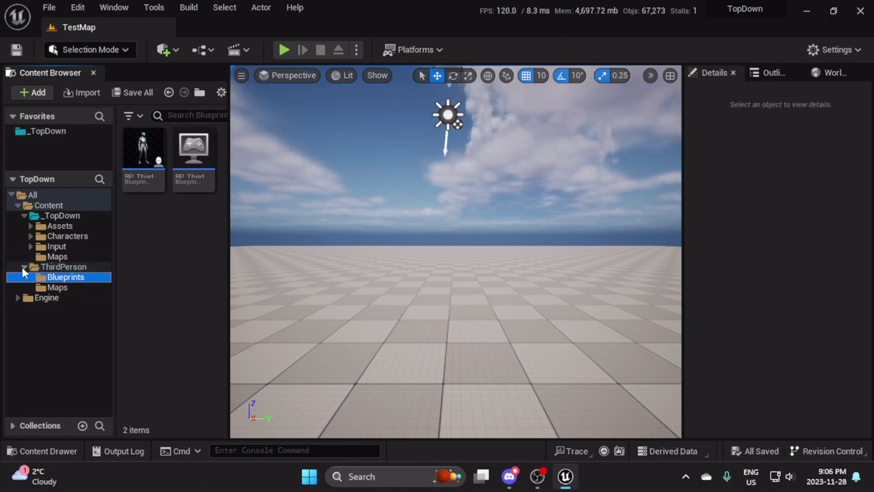
{"action": "left_click", "coordinate": [55, 287]}
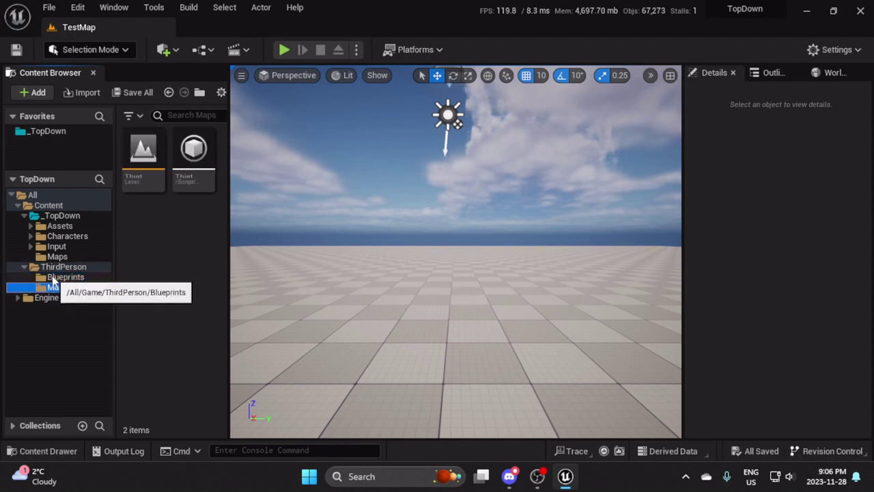
{"action": "left_click", "coordinate": [25, 266]}
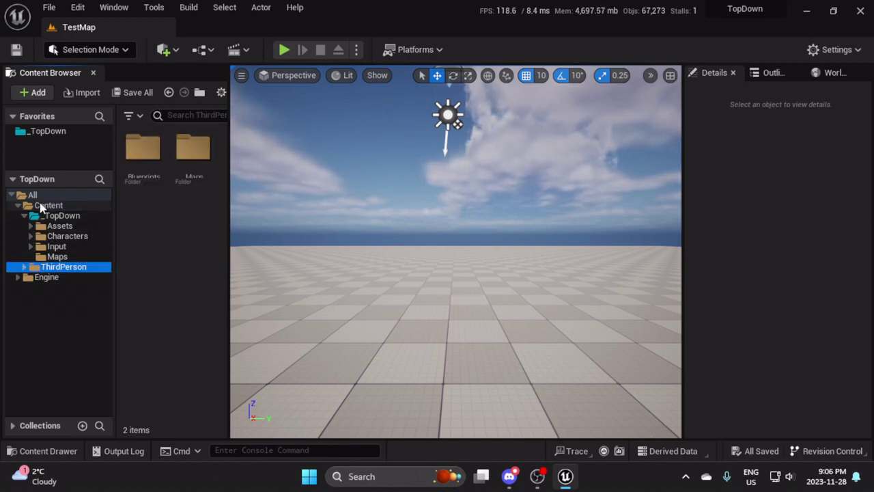
Fix up redirectors across Content and view the four _TopDown folders.
{"action": "right_click", "coordinate": [41, 205]}
{"action": "left_click", "coordinate": [118, 353]}
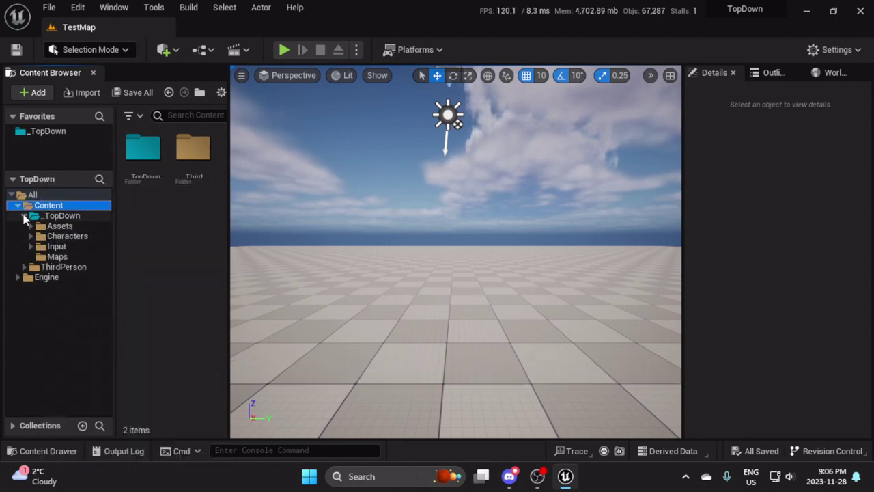
{"action": "left_click", "coordinate": [24, 216]}
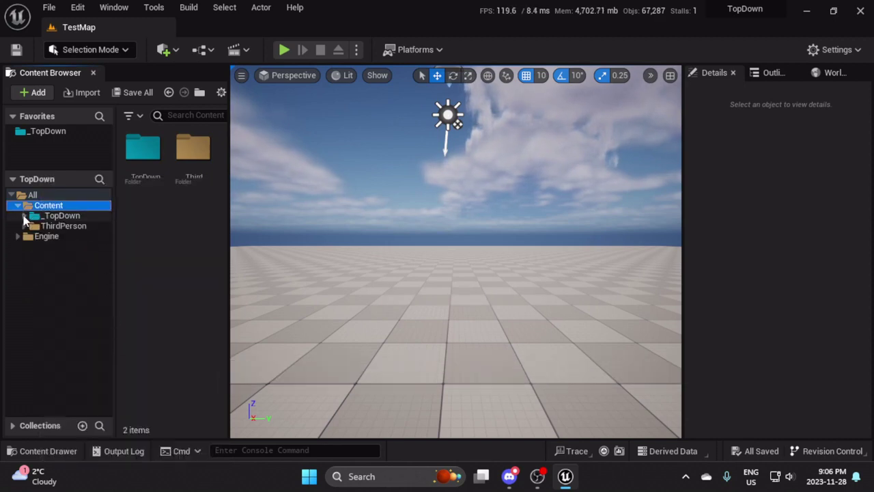
{"action": "left_click", "coordinate": [67, 217]}
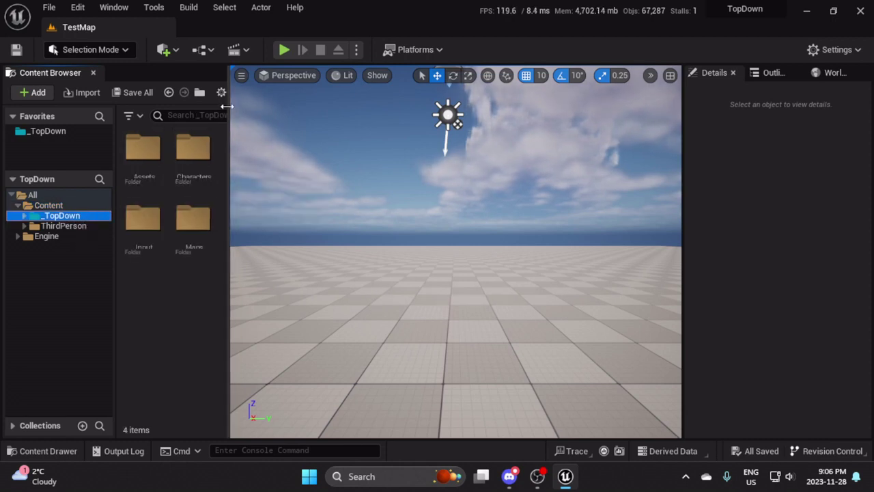
Set Content Browser Thumbnail Size to Large and narrow the folder tree splitter.
{"action": "left_click", "coordinate": [222, 91]}
{"action": "scroll", "coordinate": [326, 351], "scroll_direction": "down", "scroll_amount": 3}
{"action": "scroll", "coordinate": [327, 355], "scroll_direction": "down", "scroll_amount": 2}
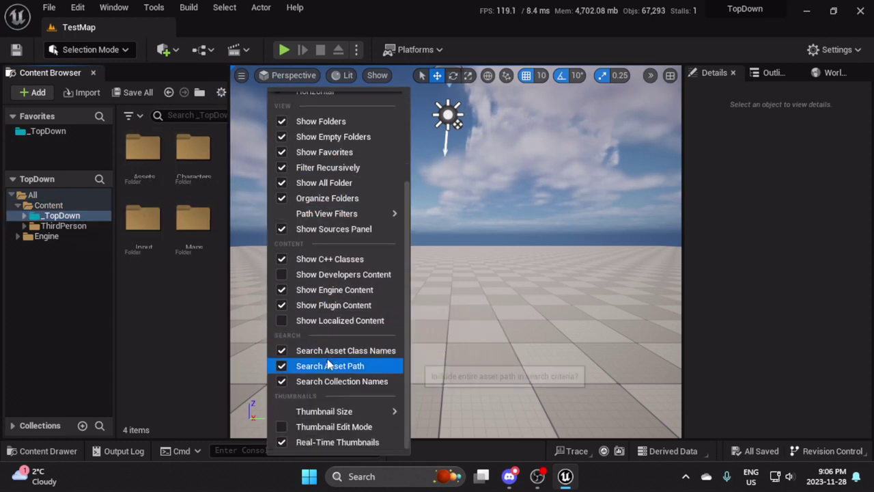
{"action": "mouse_move", "coordinate": [321, 413]}
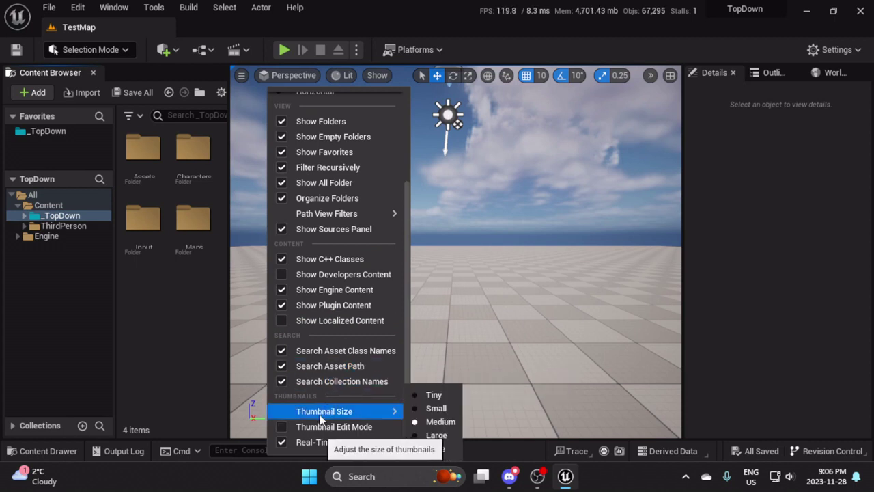
{"action": "left_click", "coordinate": [436, 435]}
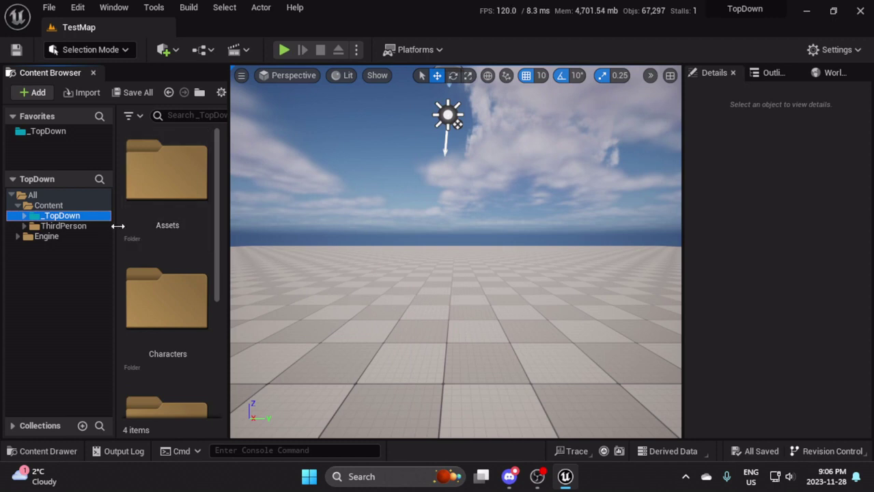
{"action": "left_click_drag", "start_coordinate": [118, 226], "coordinate": [104, 226]}
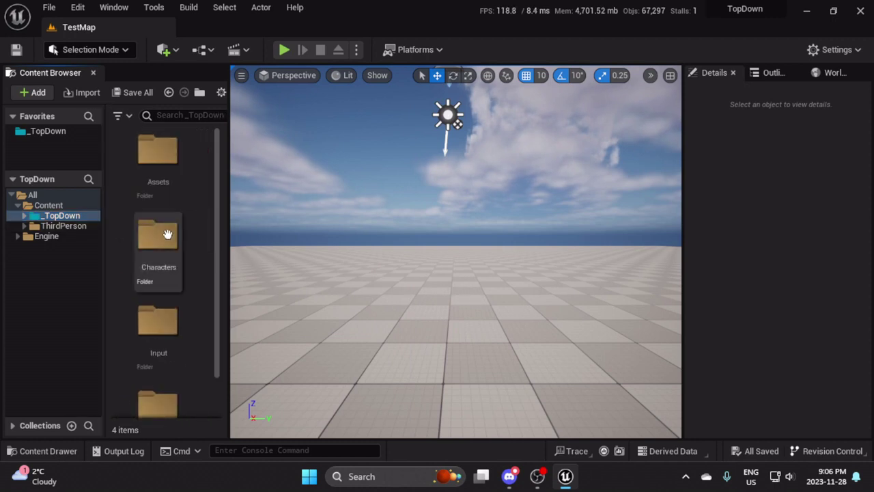
{"action": "scroll", "coordinate": [202, 328], "scroll_direction": "down", "scroll_amount": 1}
{"action": "scroll", "coordinate": [213, 338], "scroll_direction": "up", "scroll_amount": 1}
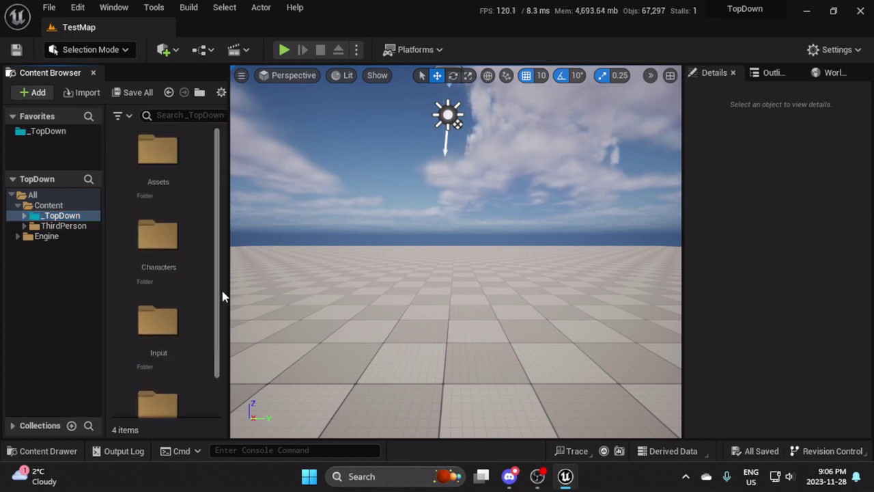
{"action": "left_click", "coordinate": [77, 8]}
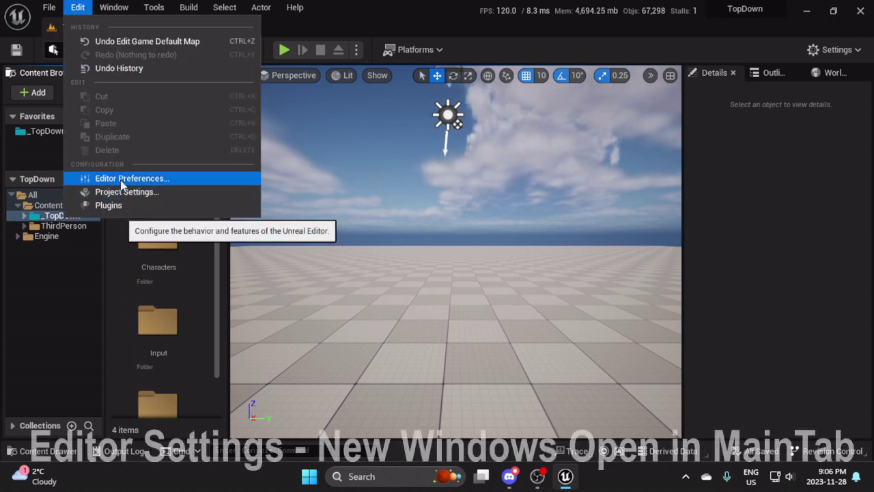
In Editor Preferences, set Asset Editor Open Location to Main Window, then close preferences.
{"action": "left_click", "coordinate": [120, 180]}
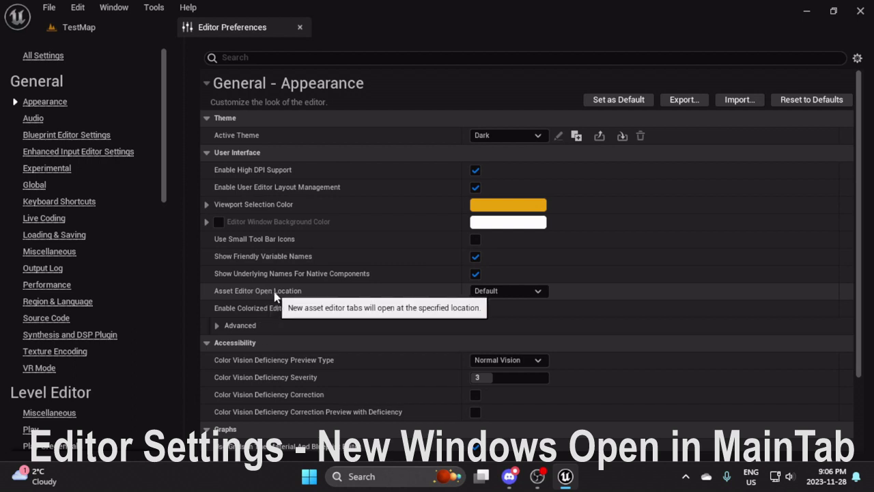
{"action": "left_click", "coordinate": [484, 292]}
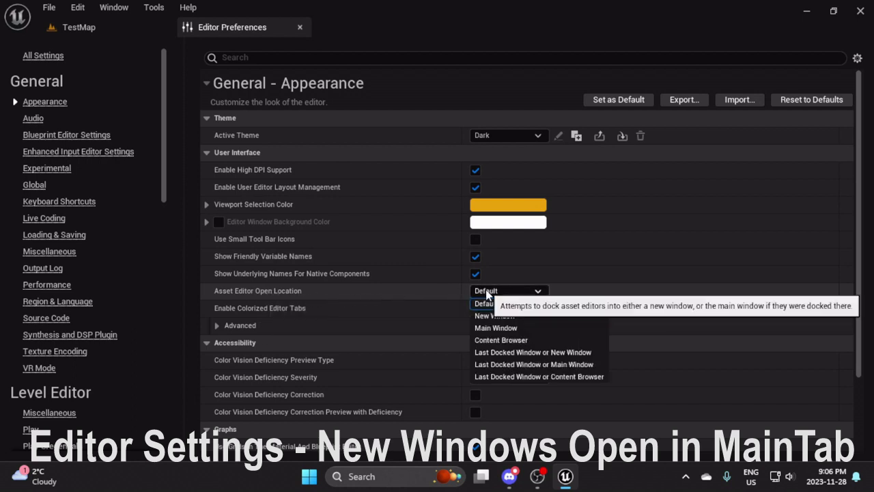
{"action": "left_click", "coordinate": [498, 329]}
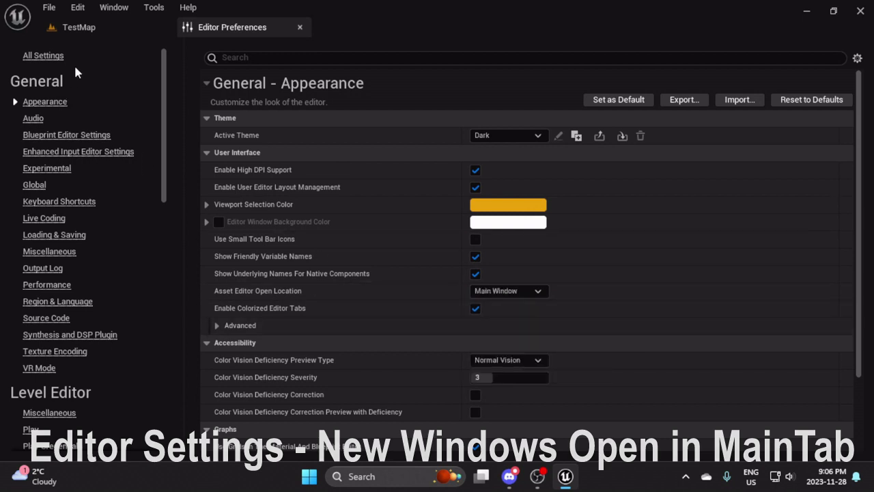
{"action": "left_click", "coordinate": [300, 27]}
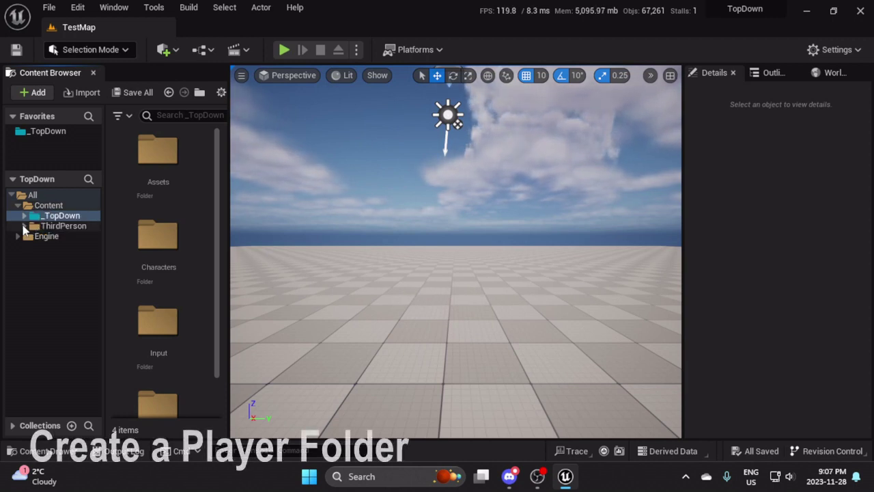
Create a folder named Player inside _TopDown via the right-click menu.
{"action": "left_click", "coordinate": [24, 216]}
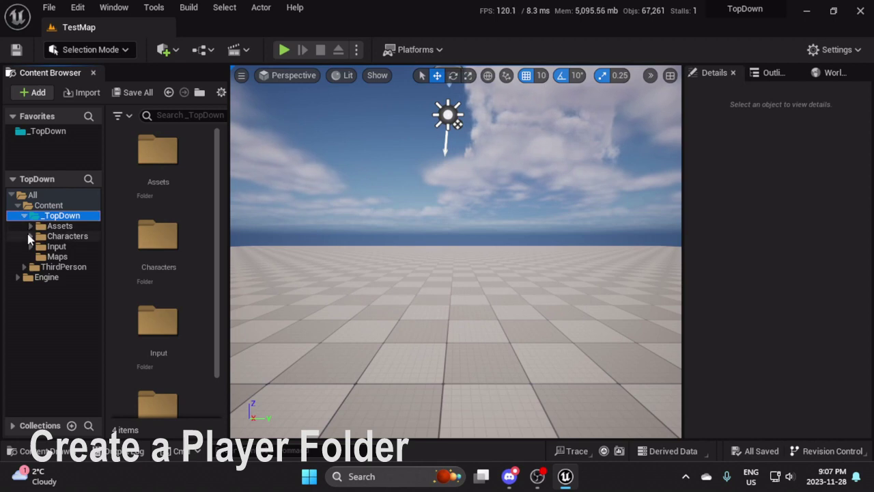
{"action": "right_click", "coordinate": [56, 216]}
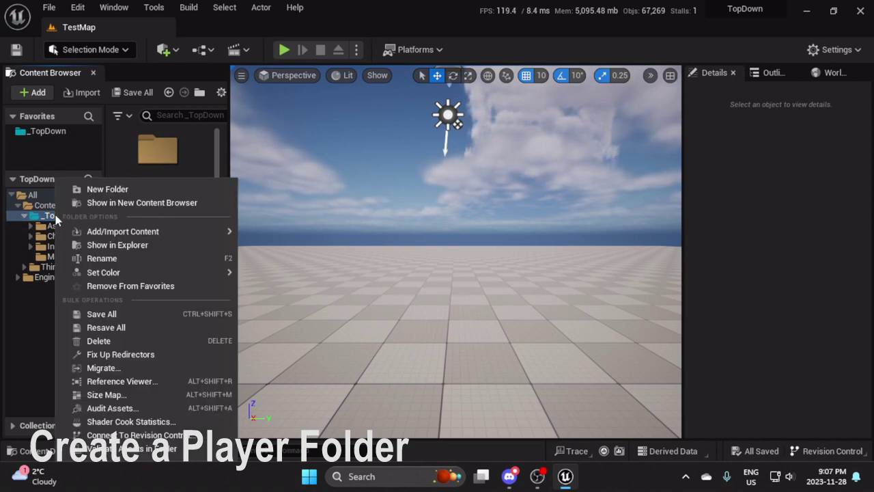
{"action": "left_click", "coordinate": [108, 191]}
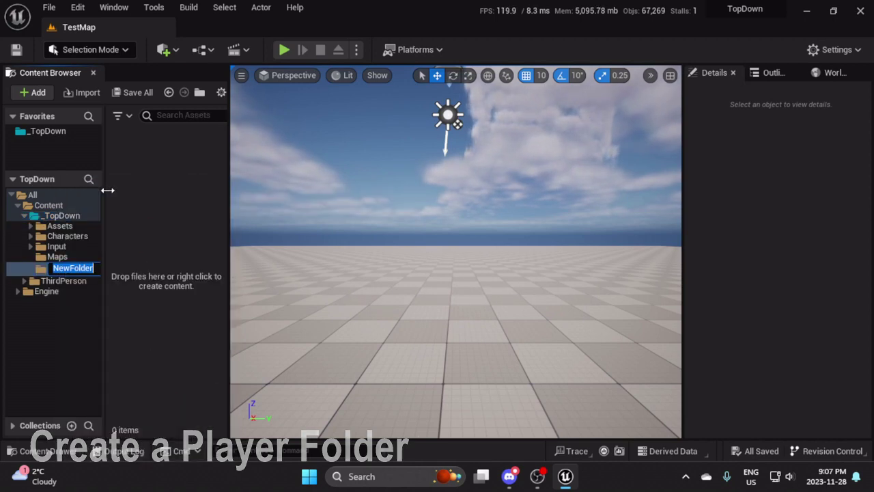
{"action": "type", "text": "Player"}
{"action": "key", "text": "Return"}
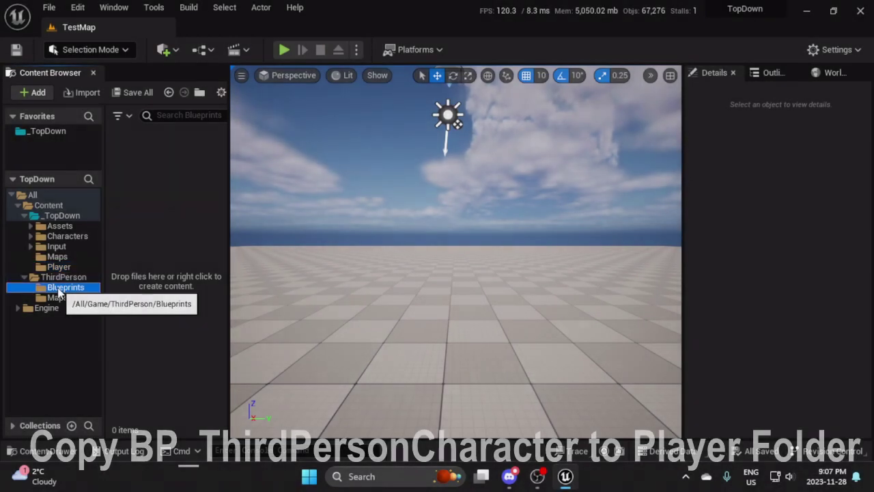
Copy BP_ThirdPersonCharacter into the _TopDown/Player folder.
{"action": "left_click", "coordinate": [61, 287]}
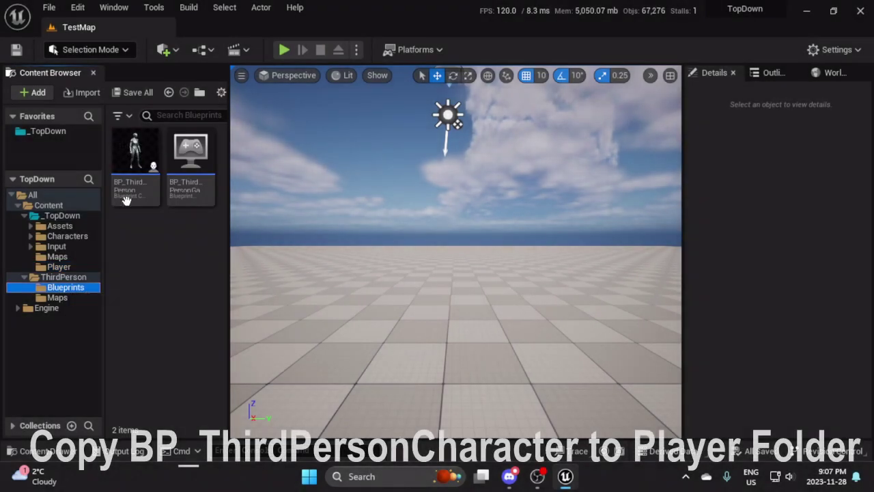
{"action": "left_click_drag", "start_coordinate": [125, 197], "coordinate": [71, 272]}
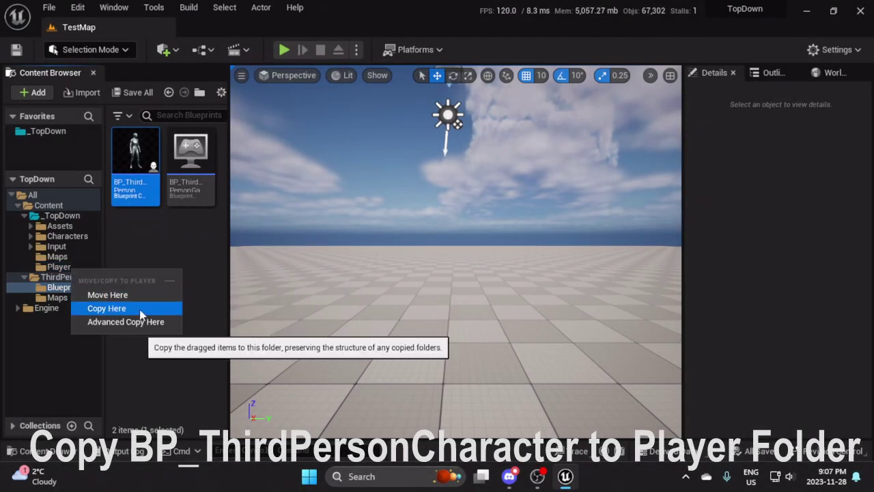
{"action": "left_click", "coordinate": [89, 309]}
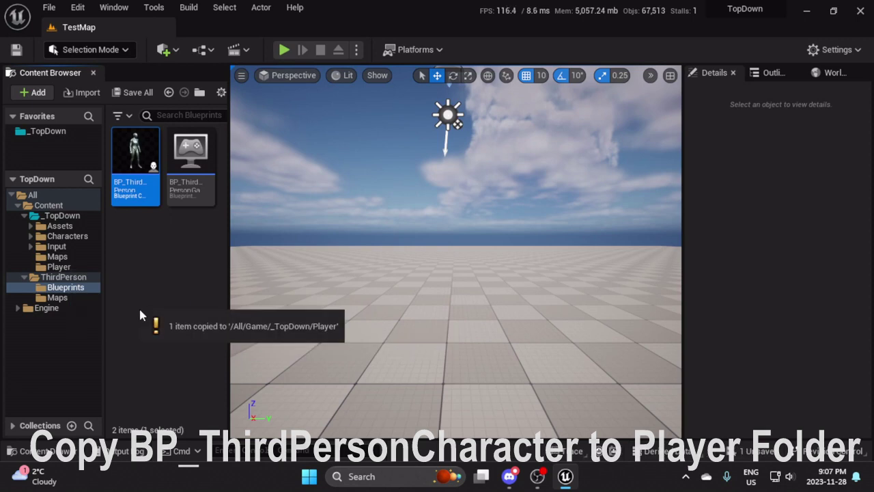
Open the original BP_ThirdPersonCharacter from ThirdPerson/Blueprints in the Blueprint editor.
{"action": "left_click", "coordinate": [24, 276]}
{"action": "left_click", "coordinate": [126, 185]}
{"action": "double_click", "coordinate": [127, 185]}
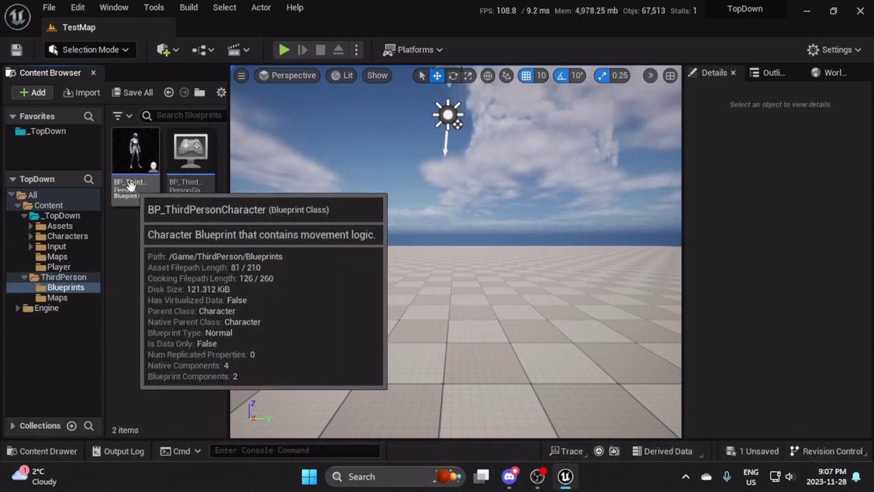
{"action": "left_click", "coordinate": [130, 186]}
{"action": "double_click", "coordinate": [130, 186]}
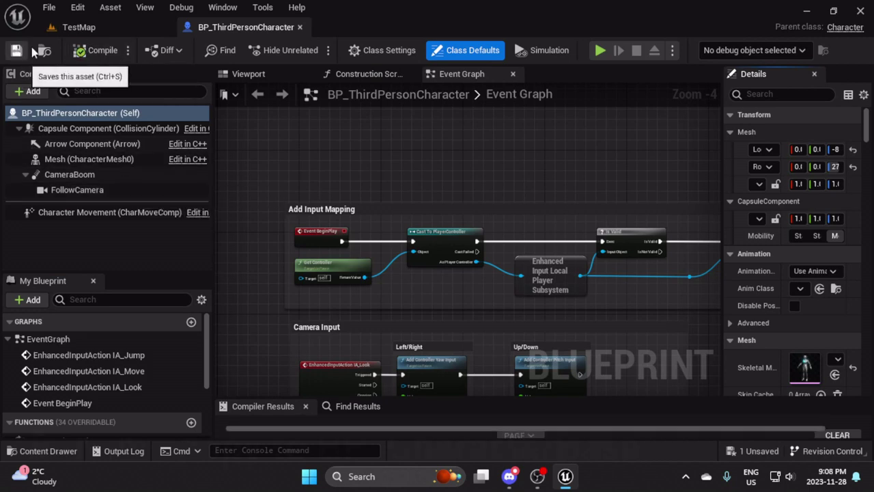
Close the original blueprint, open the copy in Player, and save it.
{"action": "left_click", "coordinate": [299, 28]}
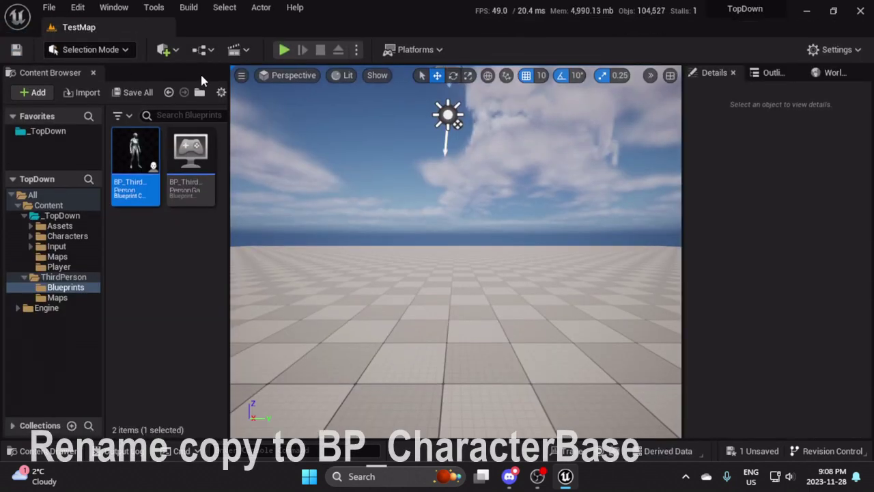
{"action": "left_click", "coordinate": [59, 267]}
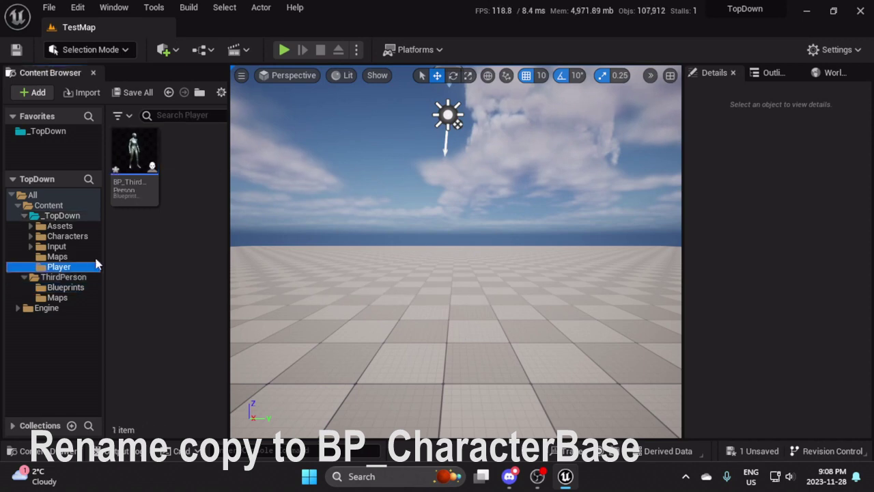
{"action": "left_click", "coordinate": [136, 191]}
{"action": "double_click", "coordinate": [135, 191]}
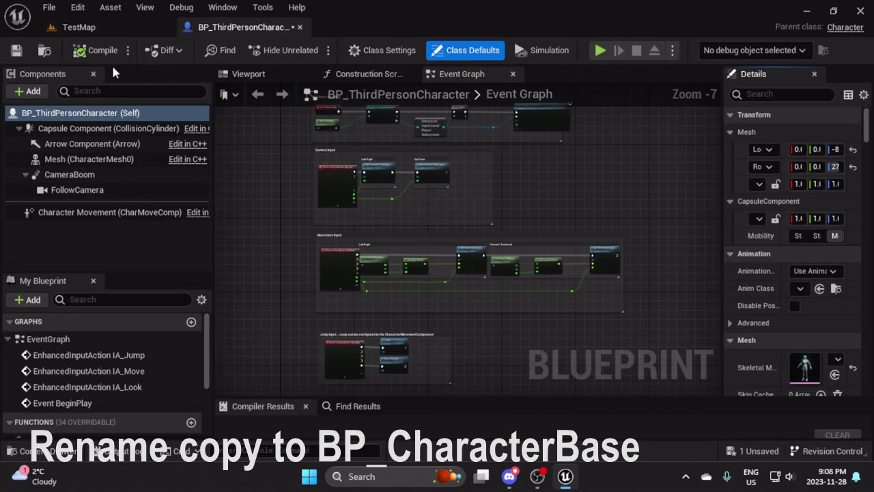
{"action": "left_click", "coordinate": [17, 50]}
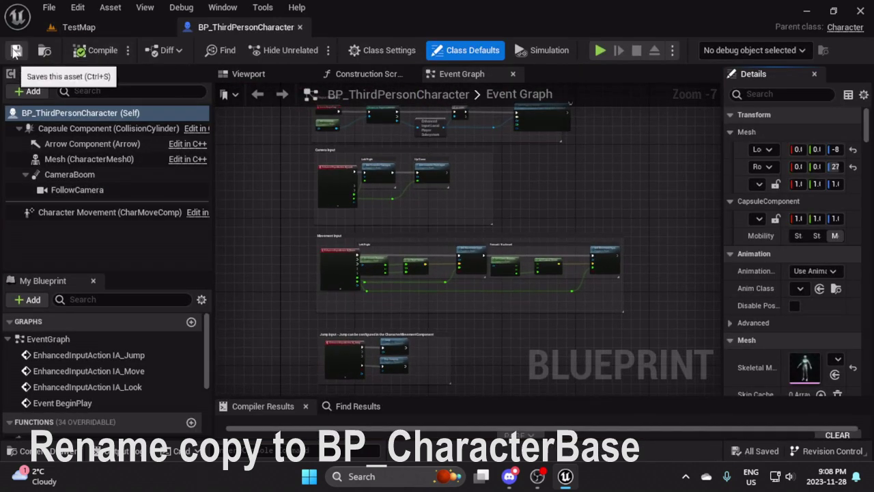
Rename the copied blueprint to BP_CharacterBase in the Content Browser.
{"action": "left_click", "coordinate": [133, 32]}
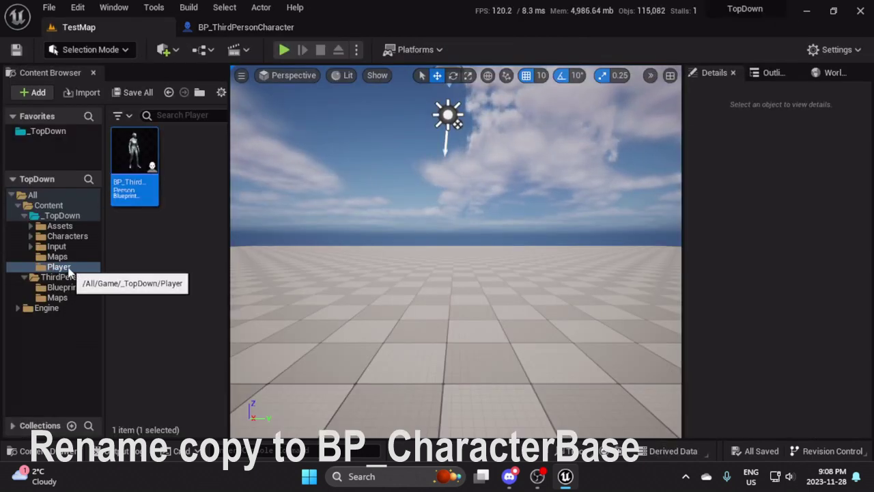
{"action": "left_click", "coordinate": [132, 196]}
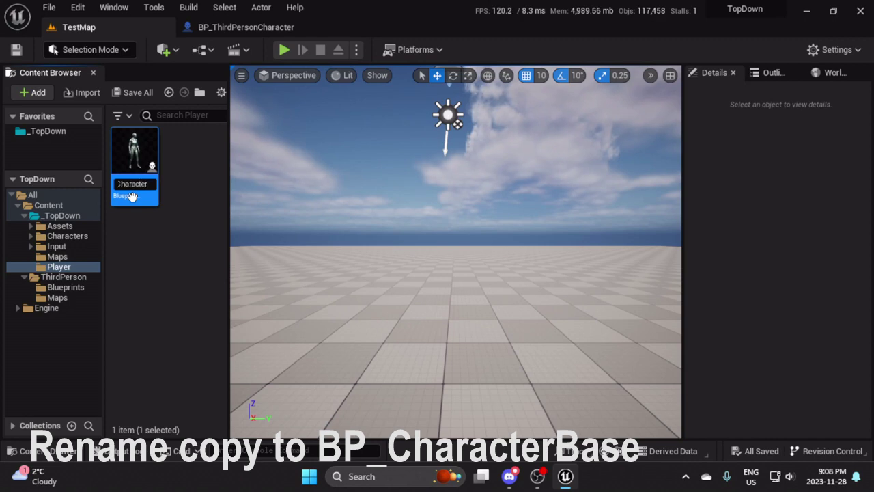
{"action": "key", "text": "Return"}
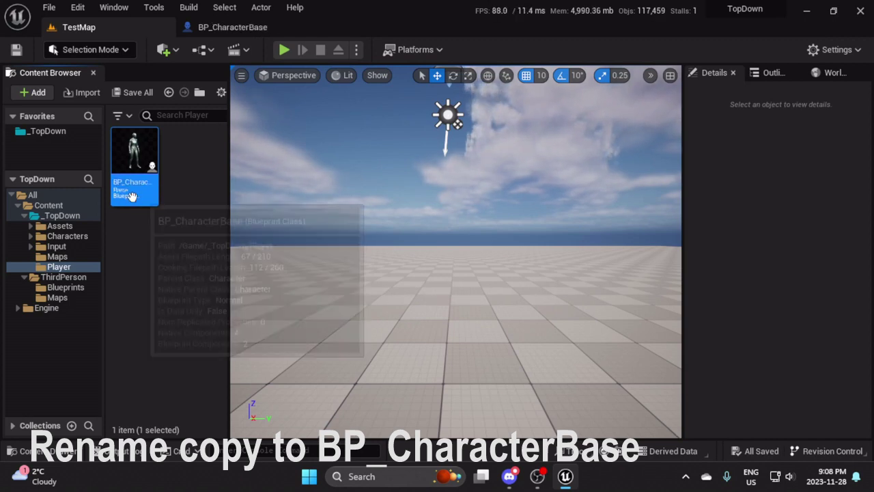
{"action": "left_click", "coordinate": [176, 171]}
{"action": "mouse_move", "coordinate": [145, 171]}
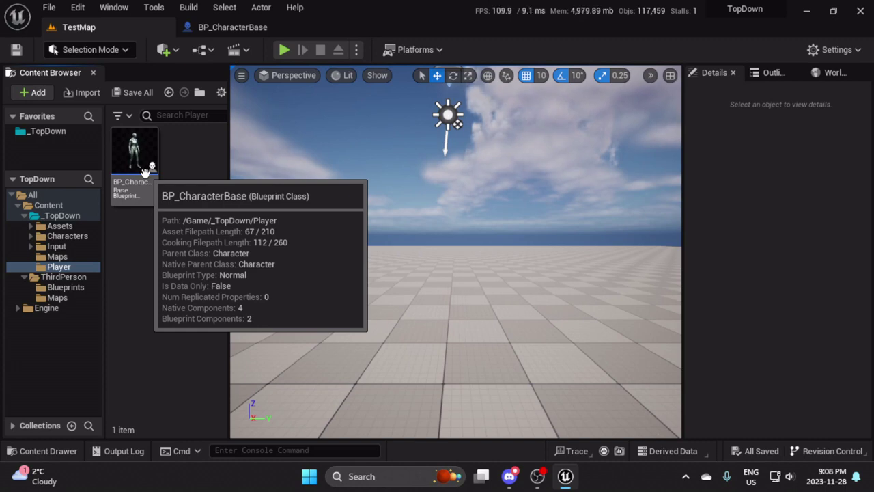
Duplicate BP_CharacterBase as BP_PlayerCharacter and save it with Save Selected.
{"action": "right_click", "coordinate": [145, 171]}
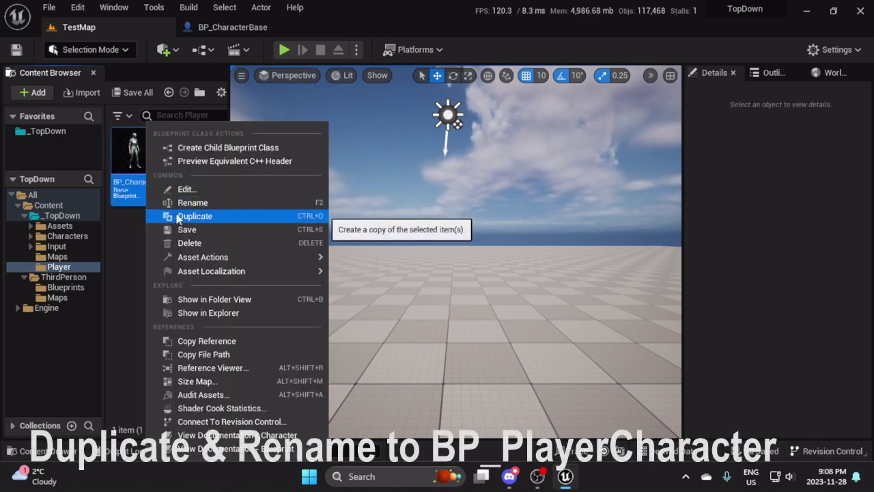
{"action": "left_click", "coordinate": [219, 218]}
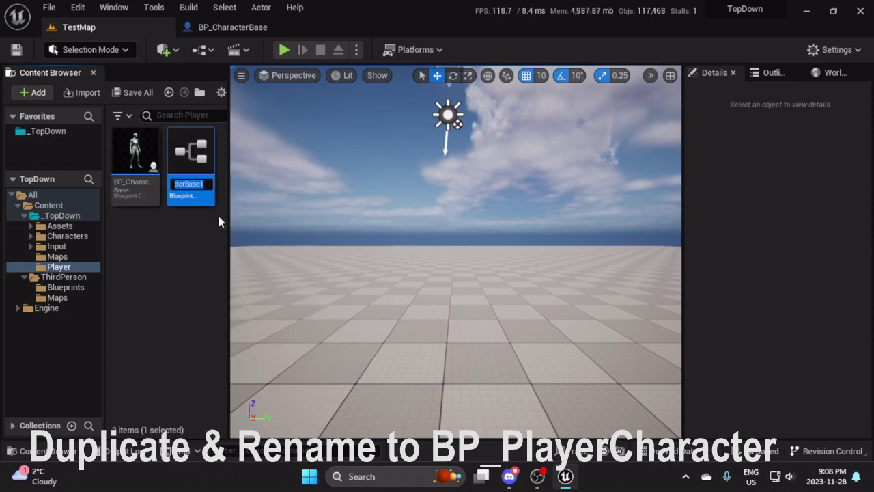
{"action": "type", "text": "BP_"}
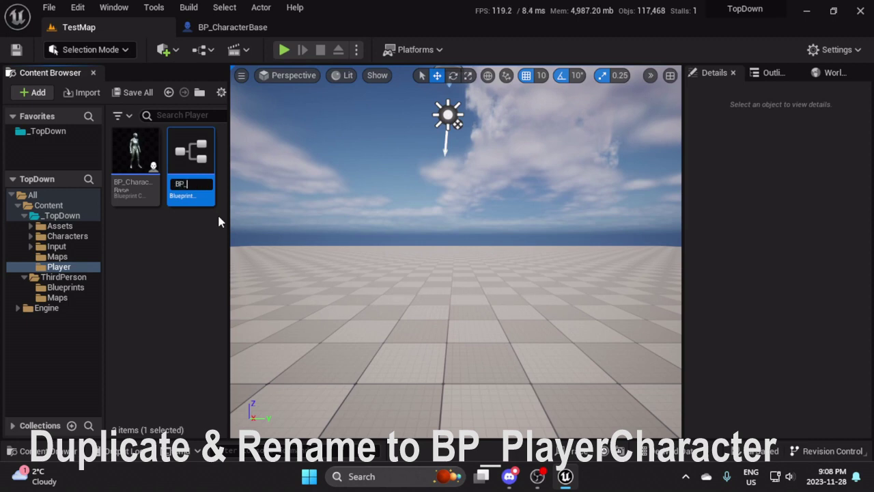
{"action": "type", "text": "Player"}
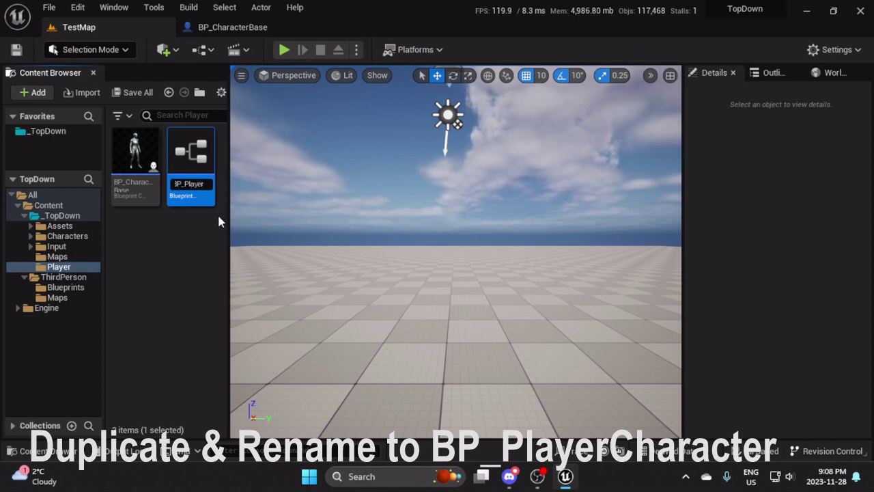
{"action": "type", "text": "Charac"}
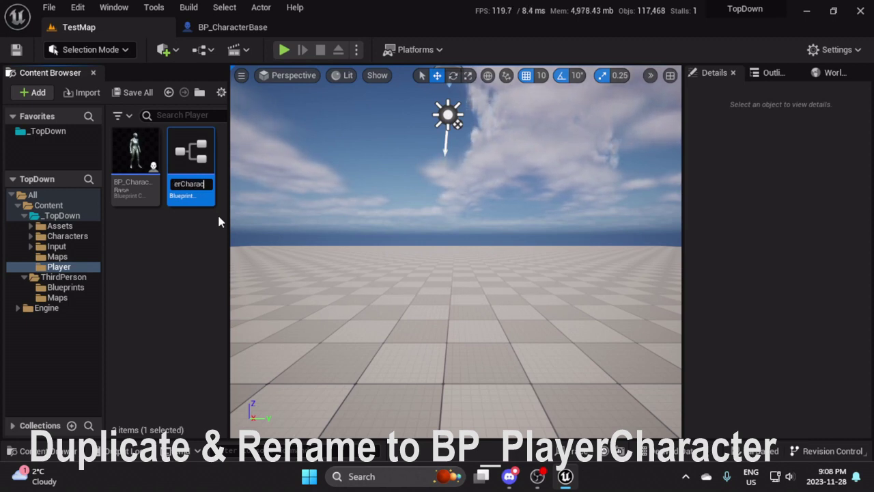
{"action": "type", "text": "ter"}
{"action": "key", "text": "Return"}
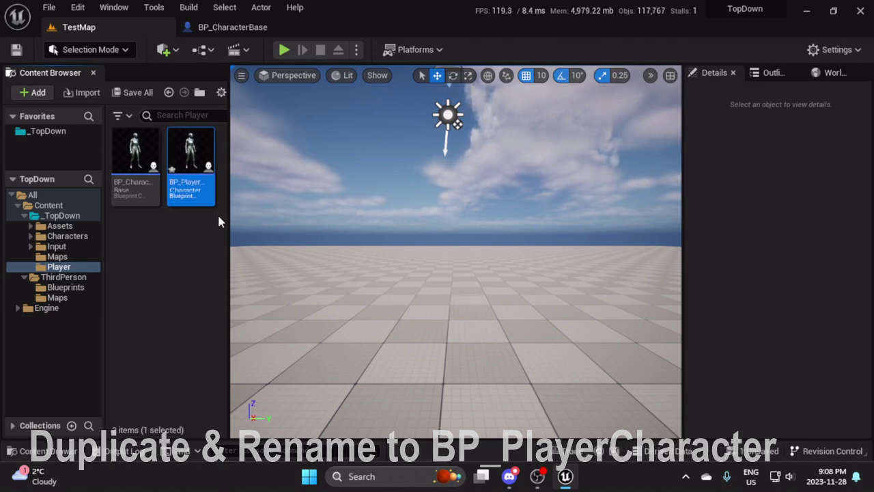
{"action": "mouse_move", "coordinate": [196, 186]}
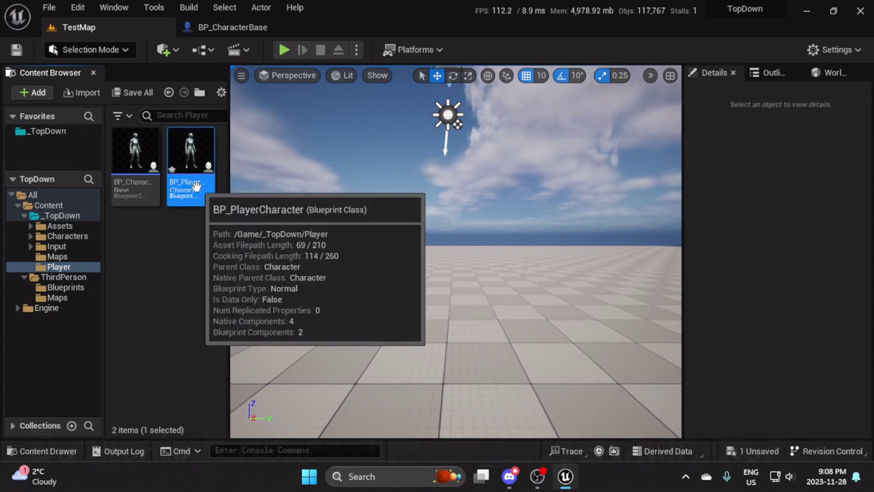
{"action": "left_click", "coordinate": [132, 92]}
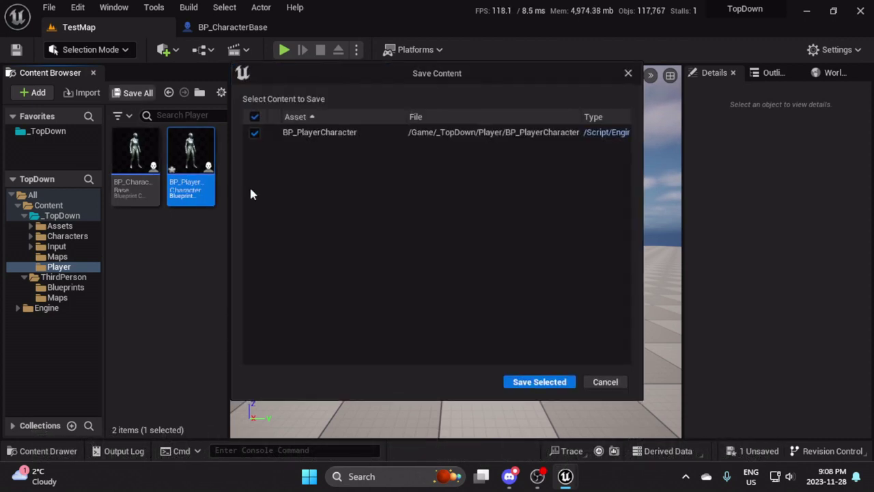
{"action": "left_click", "coordinate": [545, 381]}
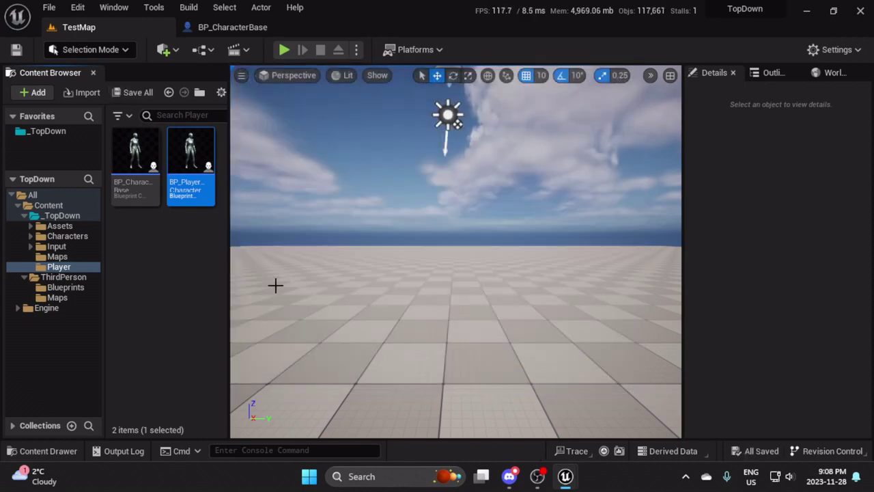
Open BP_PlayerCharacter and pan its Event Graph to the input mapping, movement and jump nodes.
{"action": "double_click", "coordinate": [183, 192]}
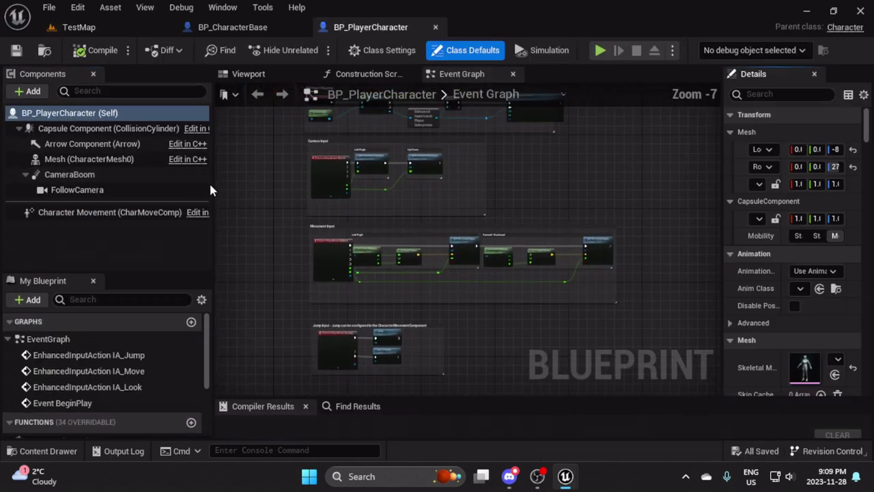
{"action": "left_click", "coordinate": [232, 27]}
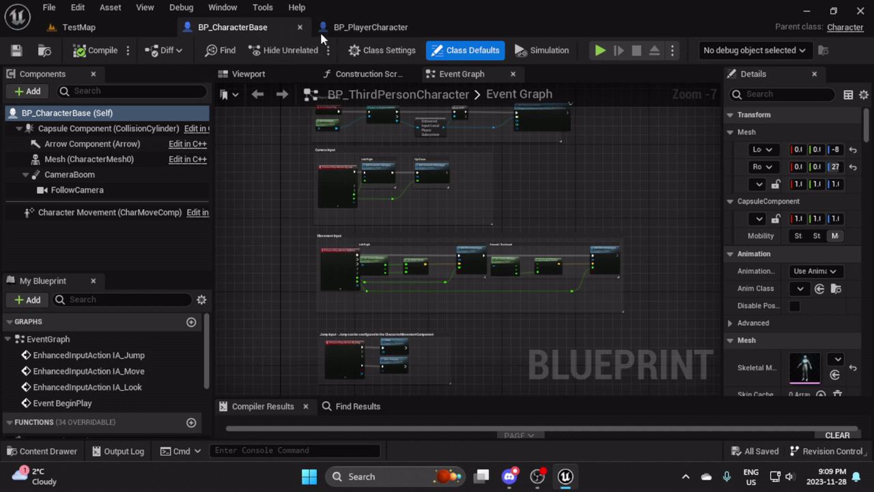
{"action": "left_click", "coordinate": [360, 37]}
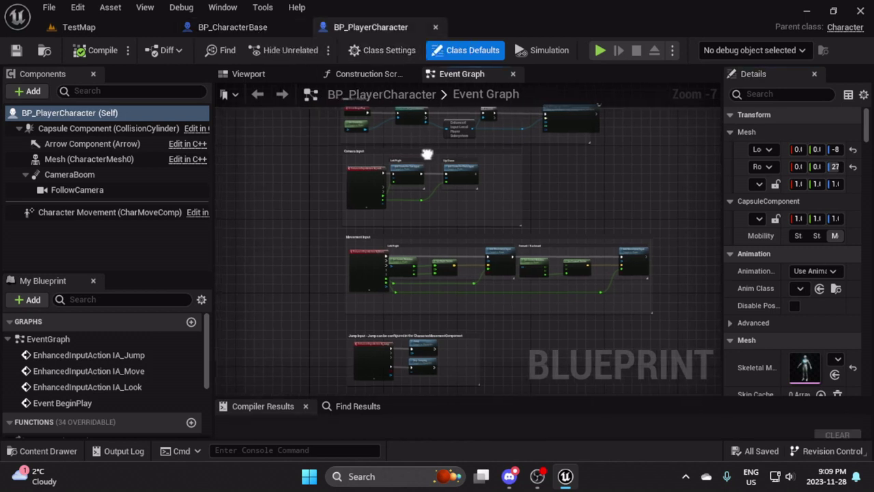
{"action": "scroll", "coordinate": [380, 162], "scroll_direction": "up", "scroll_amount": 2}
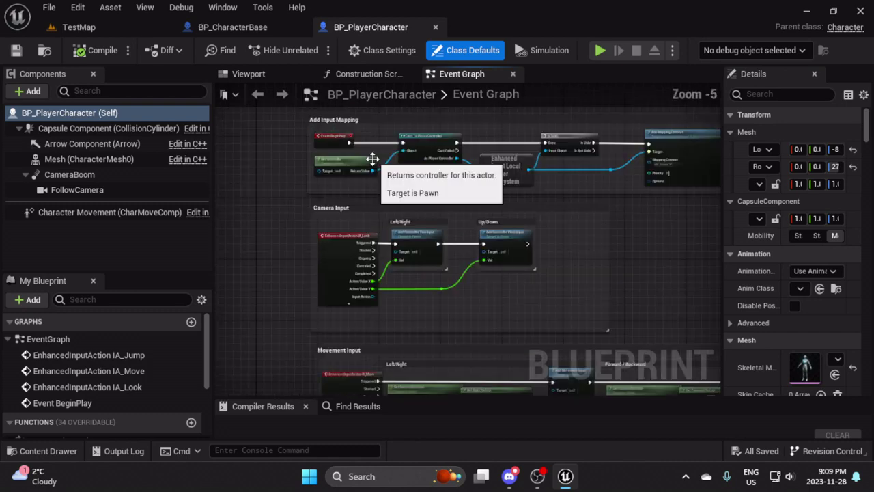
{"action": "right_click_drag", "start_coordinate": [365, 160], "coordinate": [317, 176]}
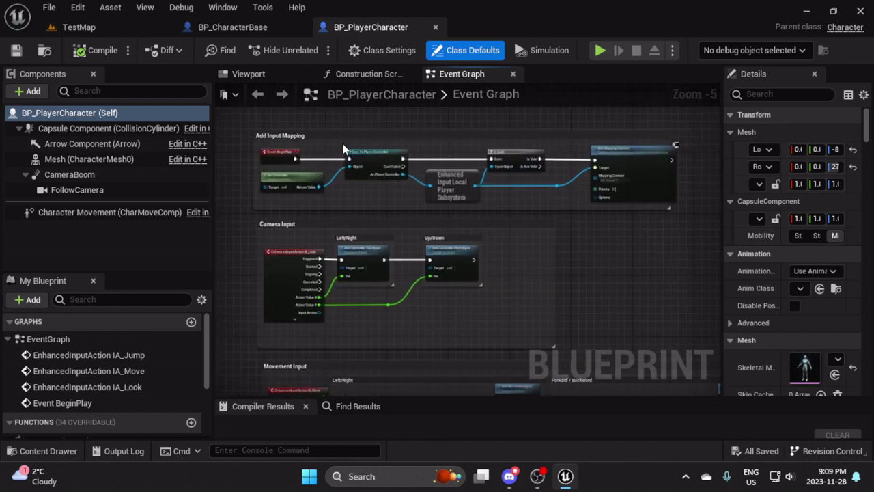
{"action": "mouse_move", "coordinate": [519, 271]}
{"action": "right_mouse_down"}
{"action": "mouse_move", "coordinate": [474, 248]}
{"action": "mouse_move", "coordinate": [471, 111]}
{"action": "right_mouse_up"}
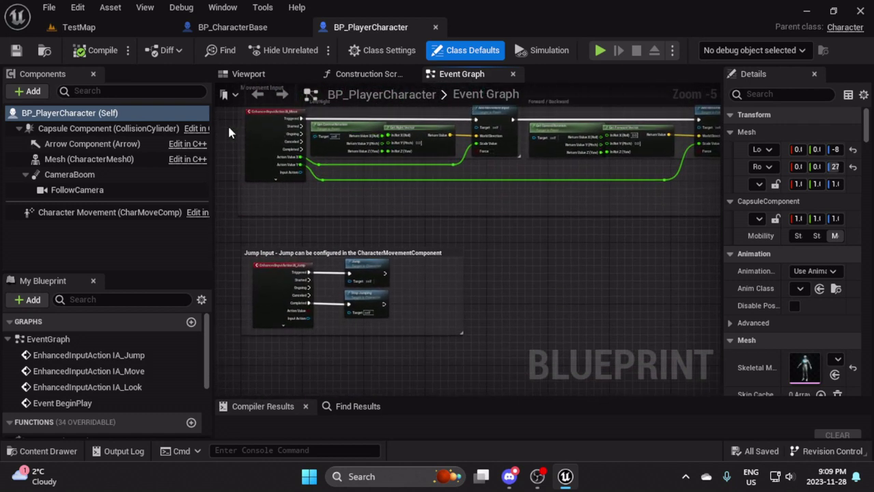
{"action": "right_click_drag", "start_coordinate": [228, 127], "coordinate": [227, 160]}
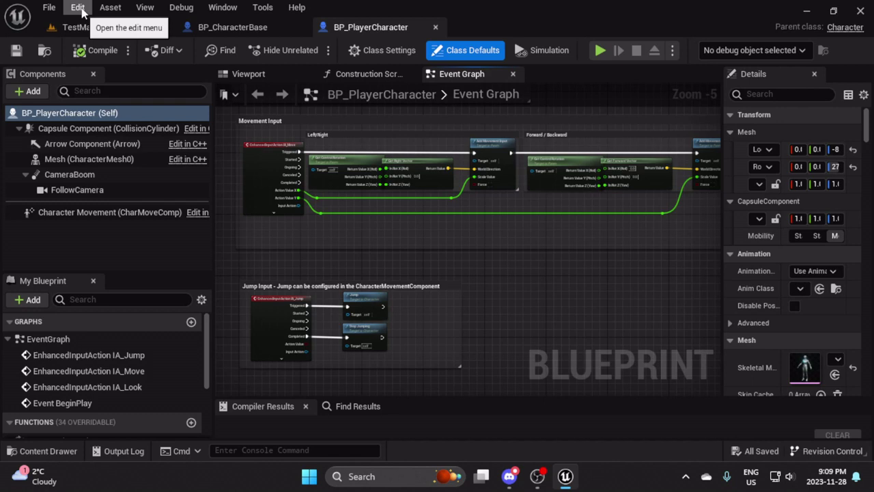
Reparent BP_PlayerCharacter to BP_CharacterBase via Reparent Blueprint and save it.
{"action": "left_click", "coordinate": [80, 12]}
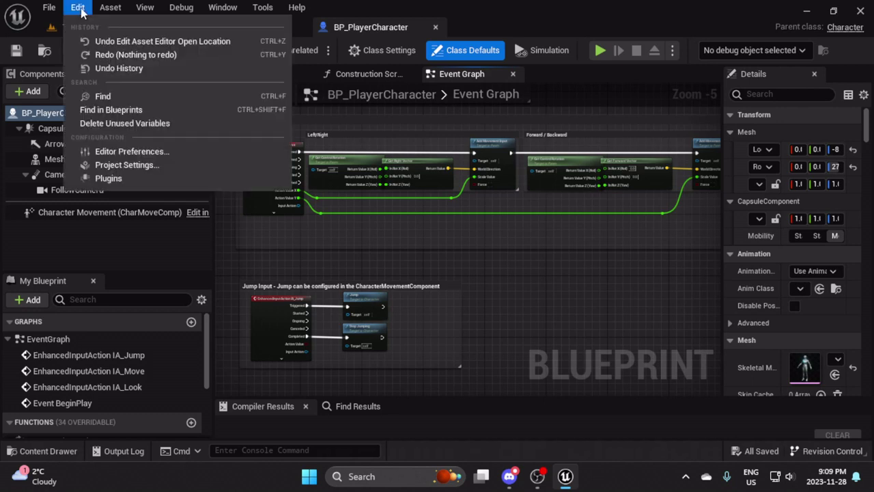
{"action": "mouse_move", "coordinate": [49, 8]}
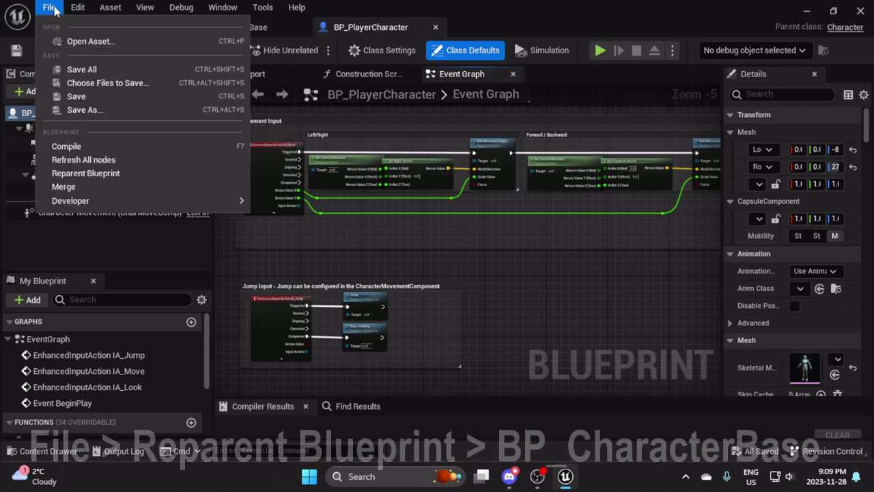
{"action": "left_click", "coordinate": [80, 178]}
{"action": "type", "text": "character"}
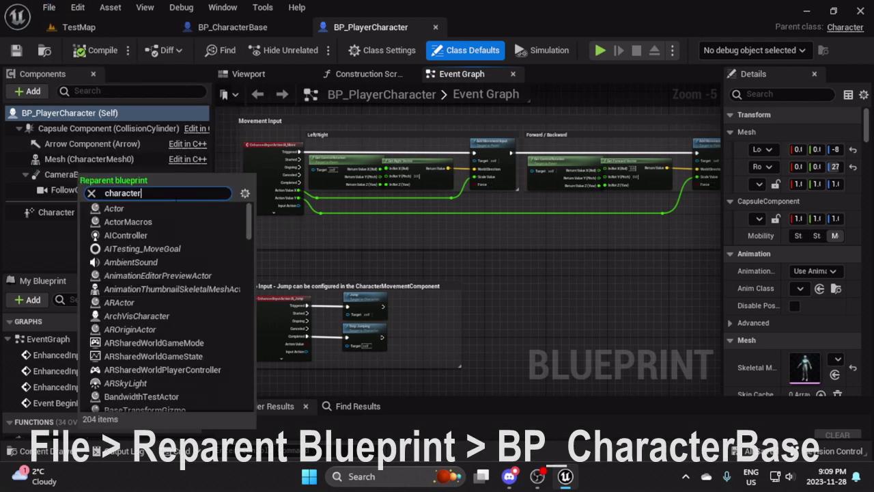
{"action": "type", "text": "base"}
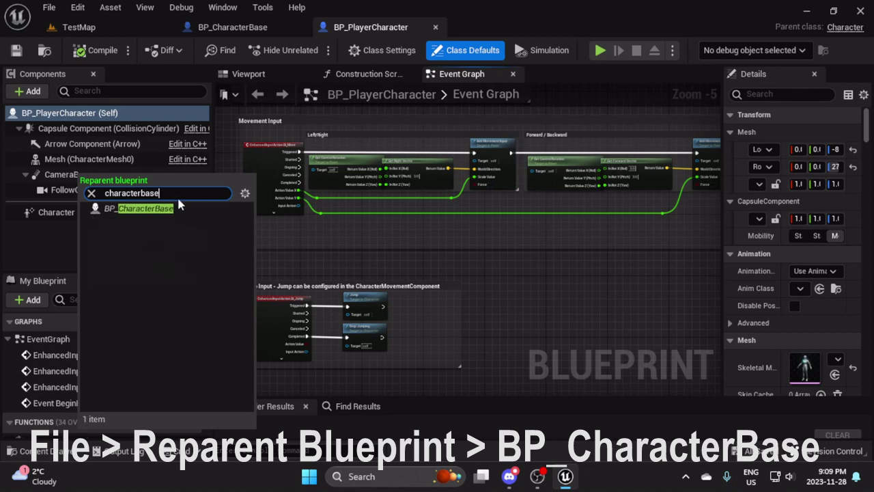
{"action": "left_click", "coordinate": [178, 208]}
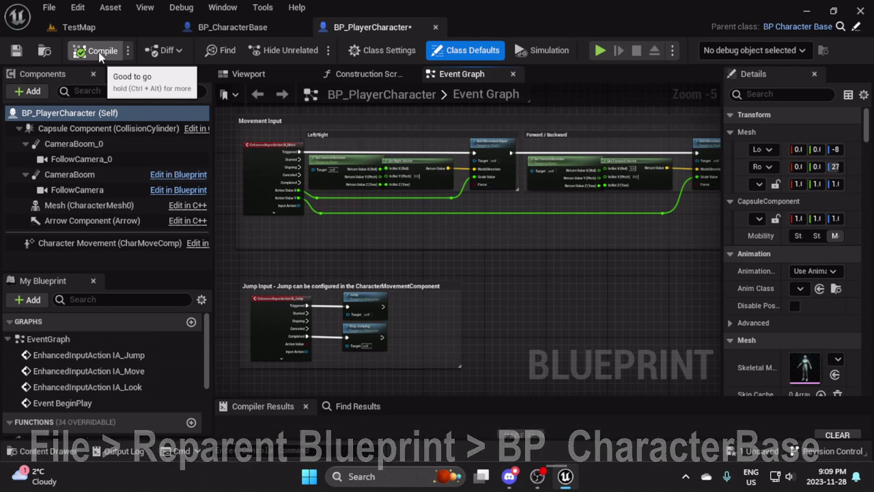
{"action": "left_click", "coordinate": [15, 52]}
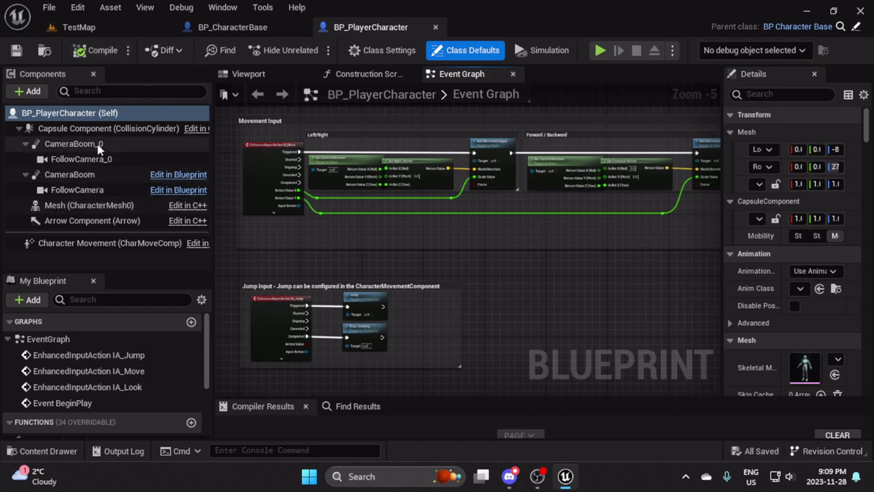
Inspect the player character's Viewport and CameraBoom, then switch to the BP_CharacterBase blueprint.
{"action": "left_click", "coordinate": [247, 74]}
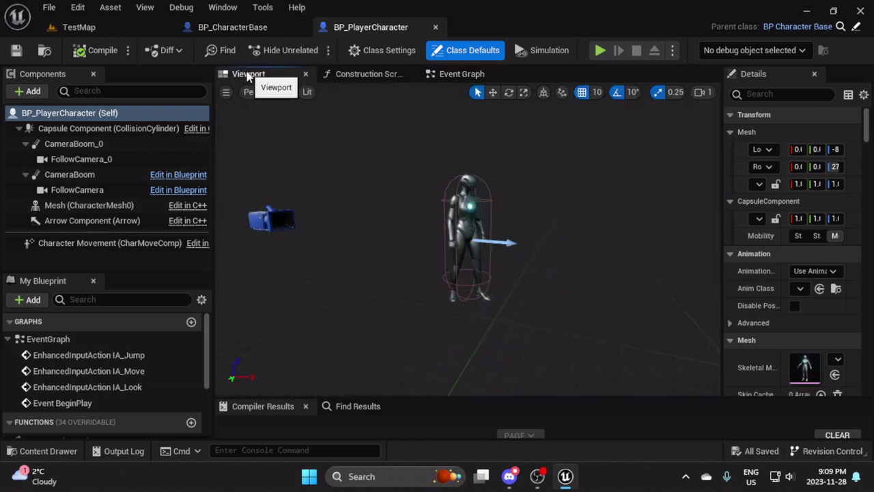
{"action": "left_click", "coordinate": [113, 174]}
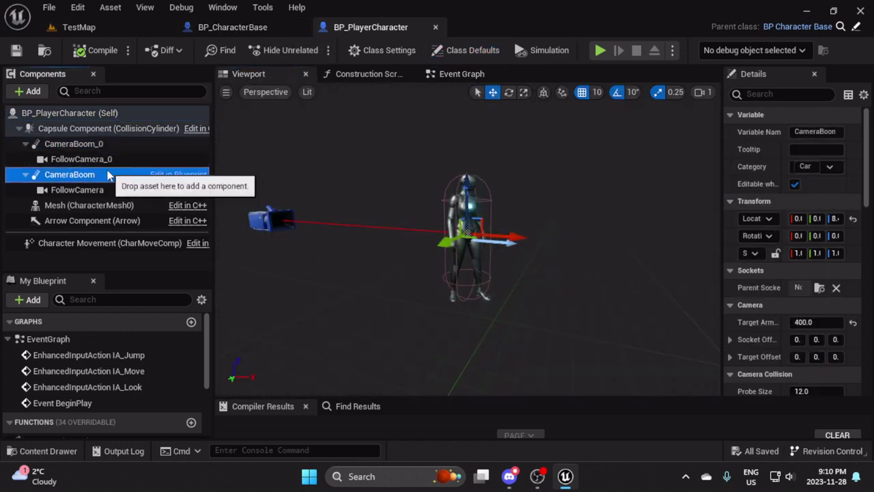
{"action": "left_click", "coordinate": [225, 28]}
Delete the CameraBoom and FollowCamera components from BP_CharacterBase.
{"action": "left_click", "coordinate": [246, 73]}
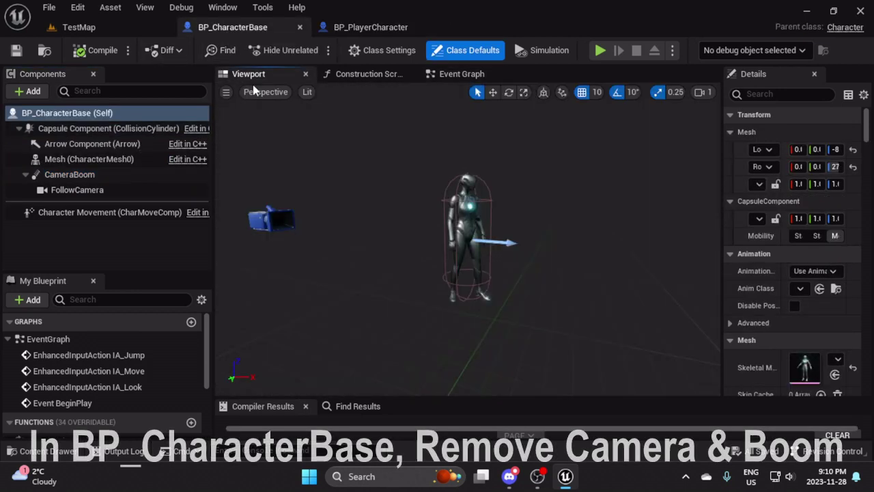
{"action": "left_click", "coordinate": [109, 174]}
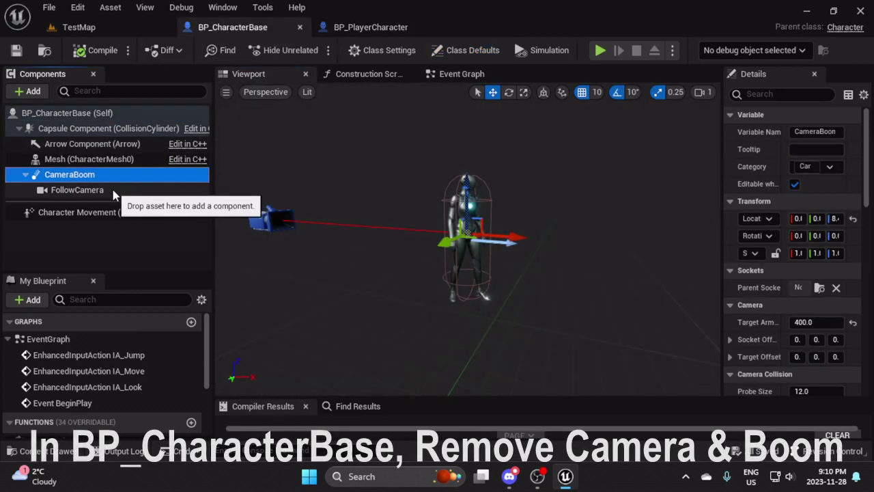
{"action": "left_click", "coordinate": [120, 190], "text": "shift"}
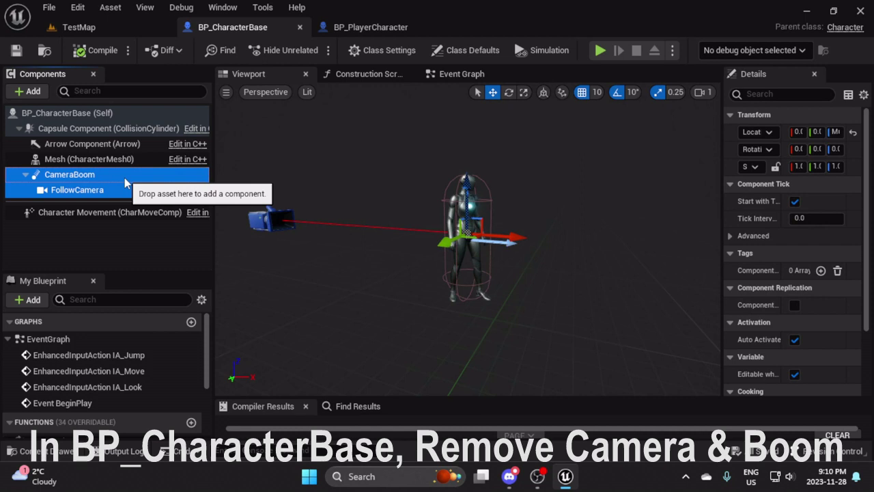
{"action": "right_click", "coordinate": [125, 176]}
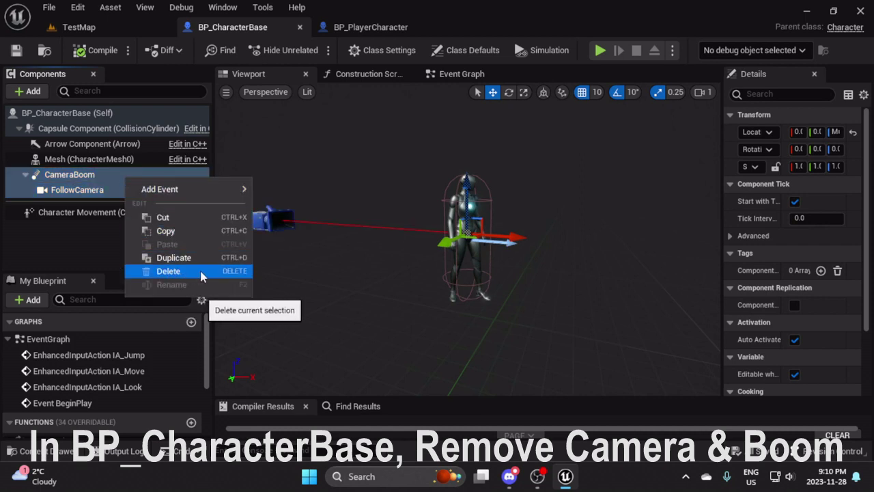
{"action": "left_click", "coordinate": [202, 276]}
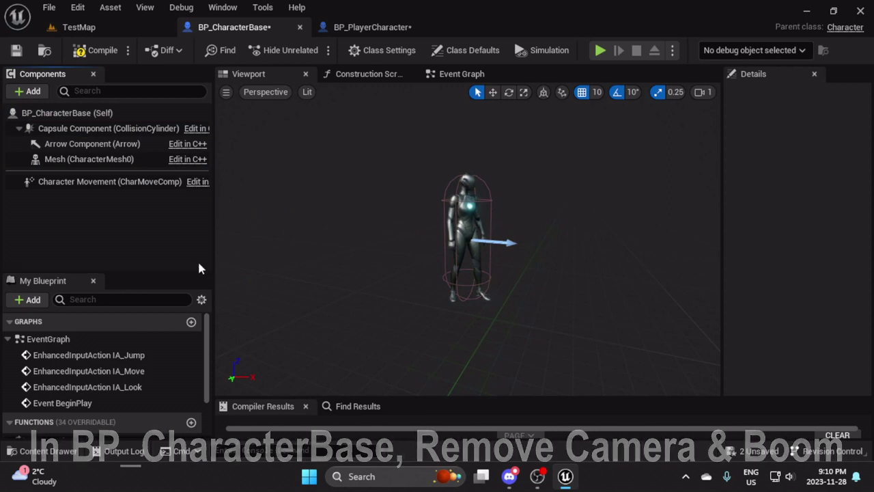
Compile and save BP_CharacterBase, then select its Mesh component.
{"action": "left_click", "coordinate": [89, 55]}
{"action": "left_click", "coordinate": [17, 50]}
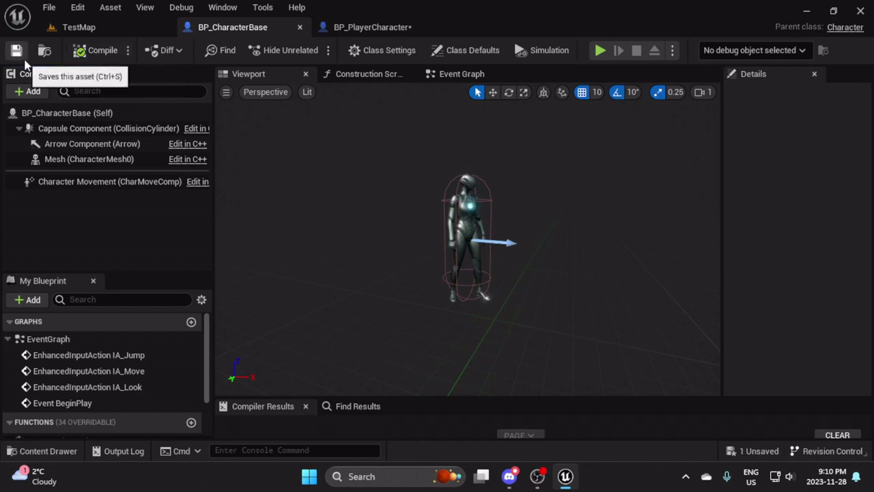
{"action": "left_click", "coordinate": [75, 160]}
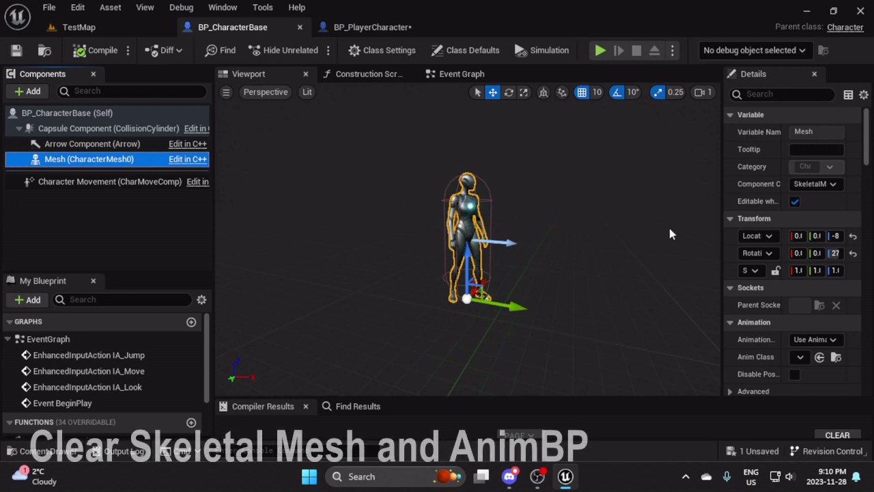
Set the Mesh's Skeletal Mesh Asset and Anim Class to None, then compile and save the base blueprint.
{"action": "left_click_drag", "start_coordinate": [721, 200], "coordinate": [649, 205]}
{"action": "scroll", "coordinate": [706, 285], "scroll_direction": "down", "scroll_amount": 2}
{"action": "scroll", "coordinate": [705, 293], "scroll_direction": "down", "scroll_amount": 2}
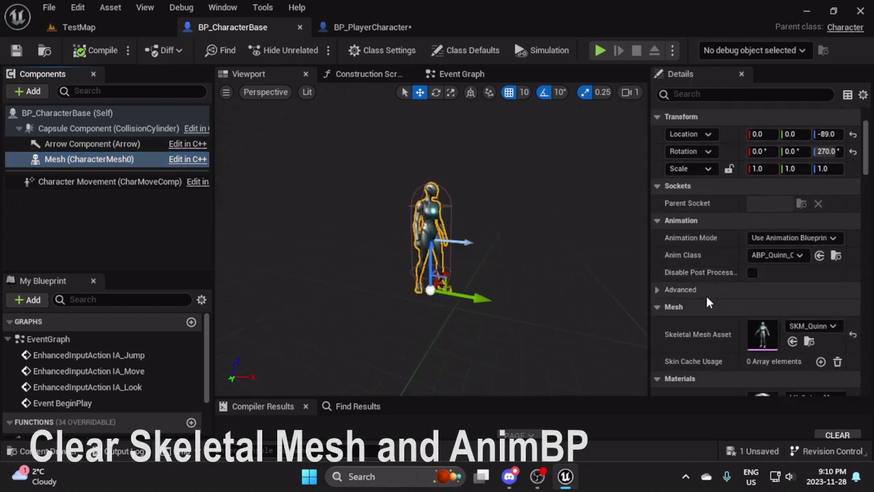
{"action": "scroll", "coordinate": [705, 292], "scroll_direction": "down", "scroll_amount": 1}
{"action": "left_click", "coordinate": [854, 272]}
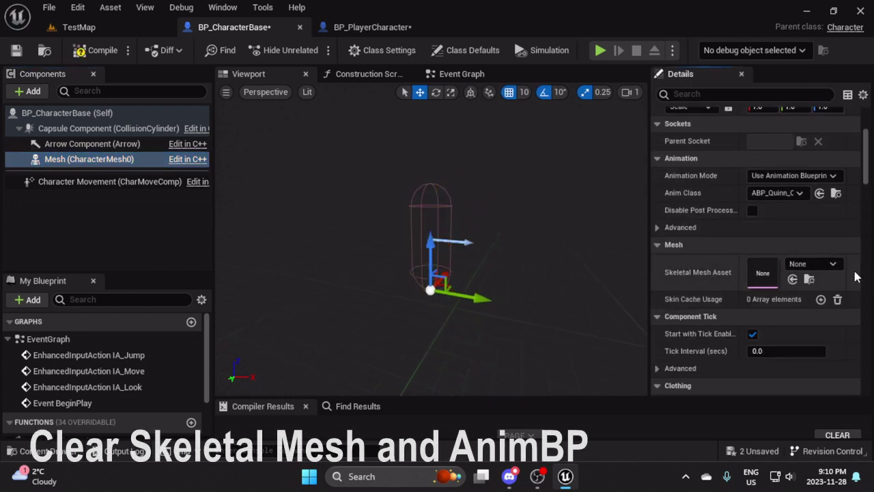
{"action": "left_click", "coordinate": [775, 192]}
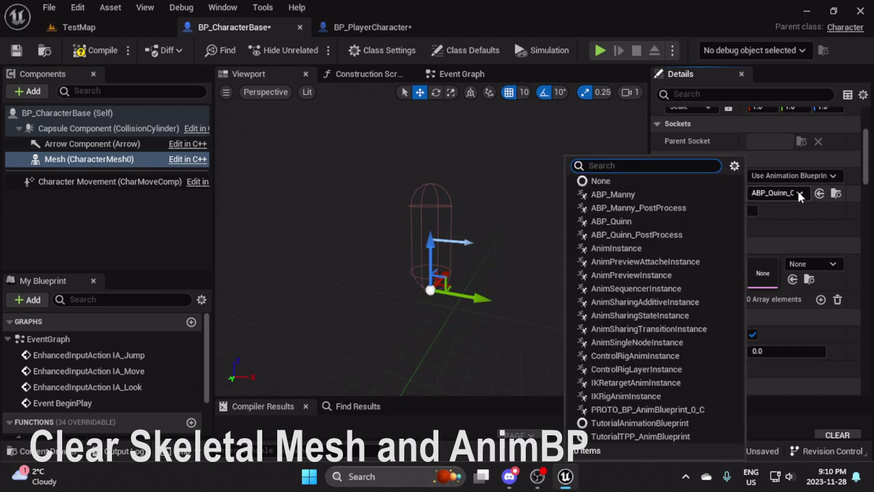
{"action": "left_click", "coordinate": [707, 181]}
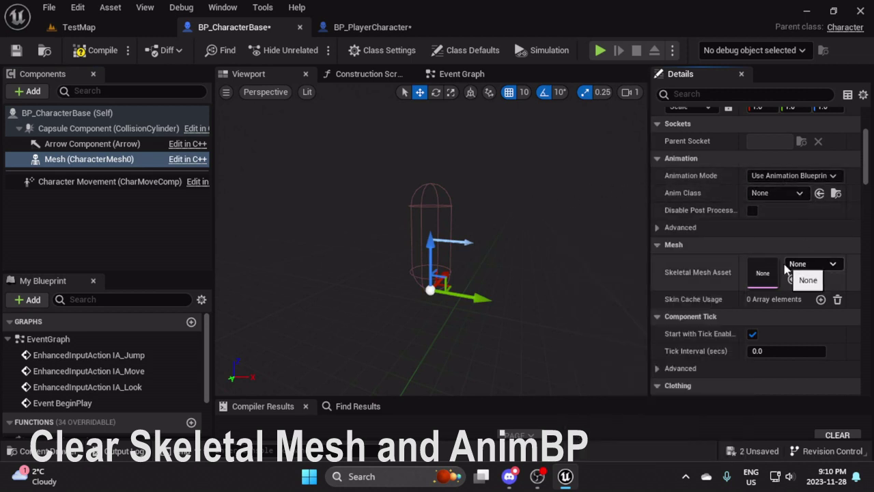
{"action": "left_click", "coordinate": [95, 50]}
{"action": "left_click", "coordinate": [17, 50]}
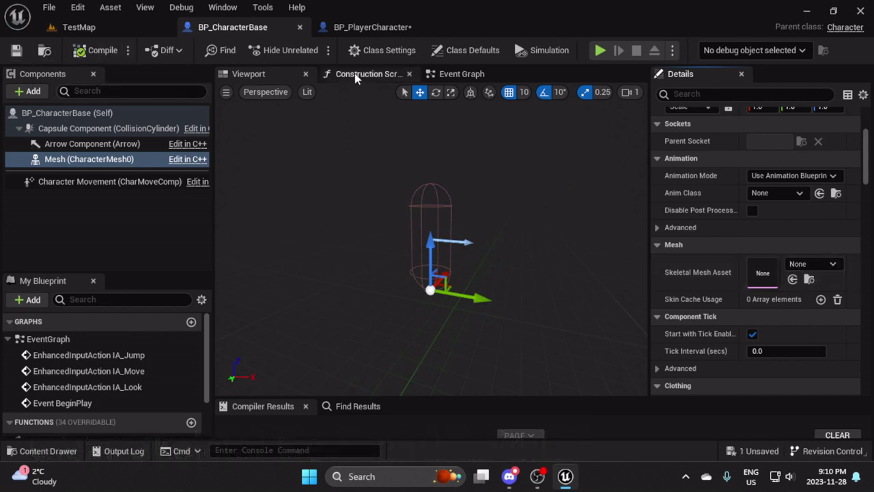
In BP_PlayerCharacter, save and rename the CameraBoom_0 component to CameraBoom.
{"action": "left_click", "coordinate": [393, 33]}
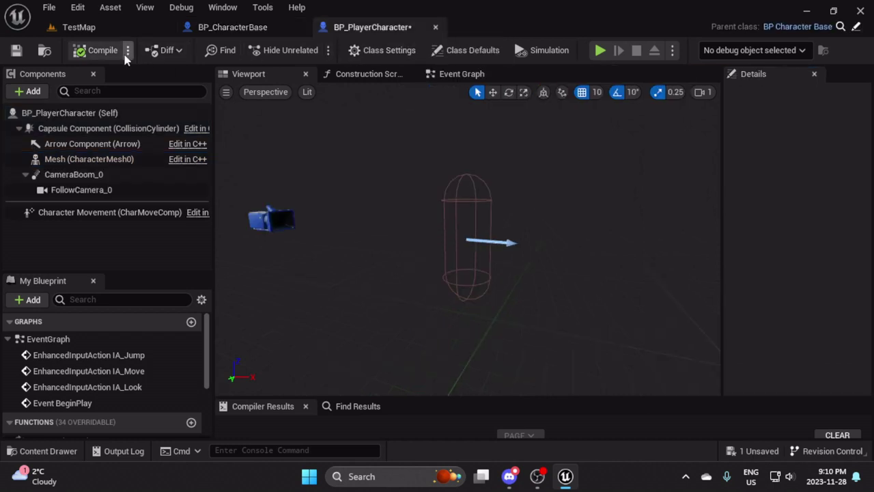
{"action": "left_click", "coordinate": [17, 50]}
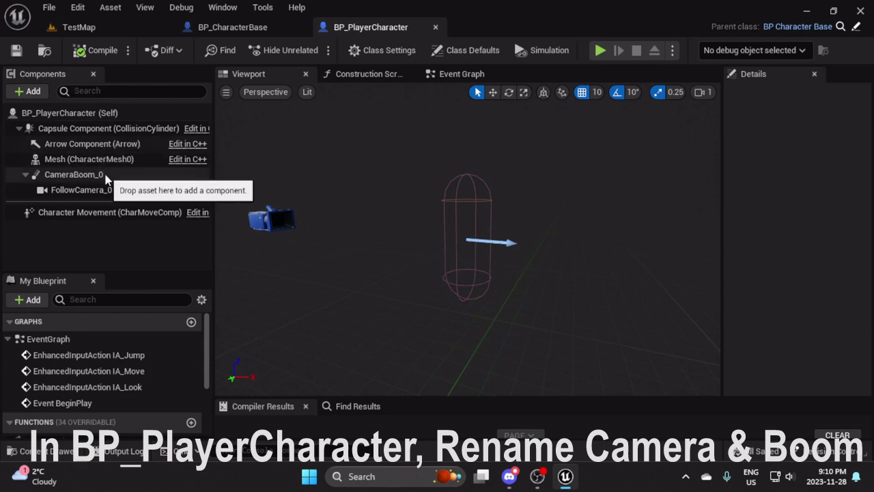
{"action": "left_click", "coordinate": [103, 176]}
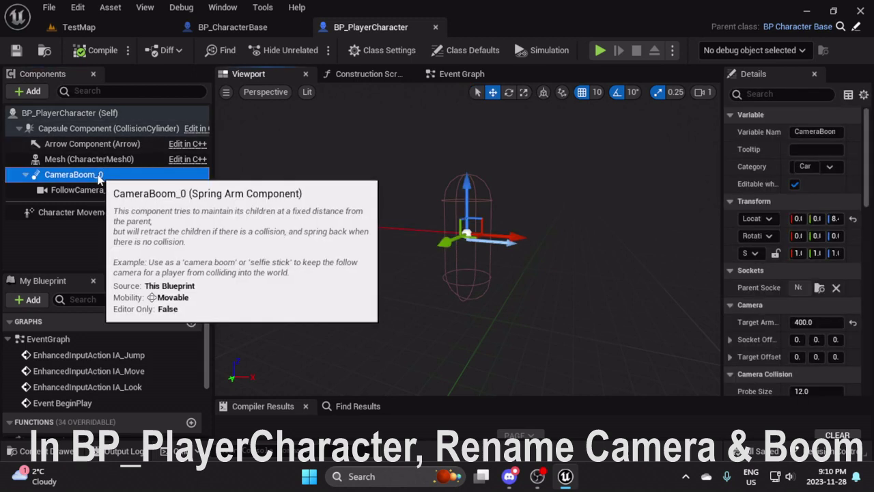
{"action": "left_click", "coordinate": [99, 176]}
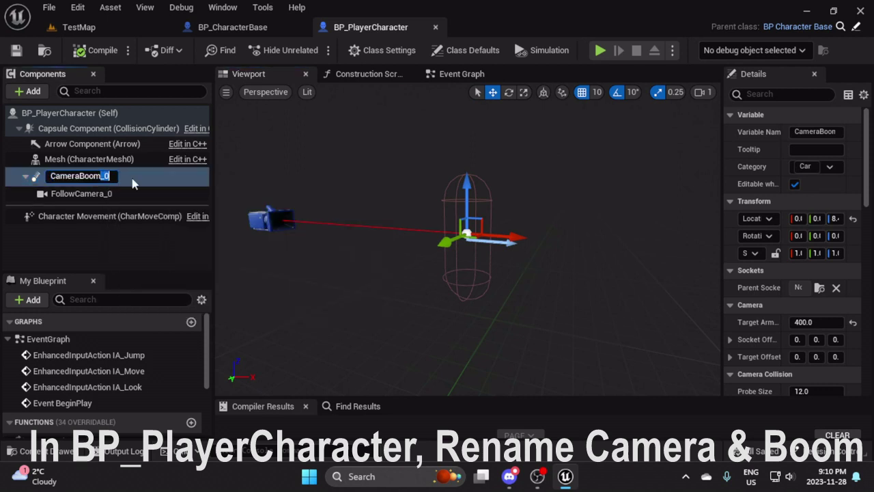
{"action": "left_click_drag", "start_coordinate": [101, 175], "coordinate": [159, 170]}
{"action": "key", "text": "BackSpace"}
{"action": "key", "text": "Return"}
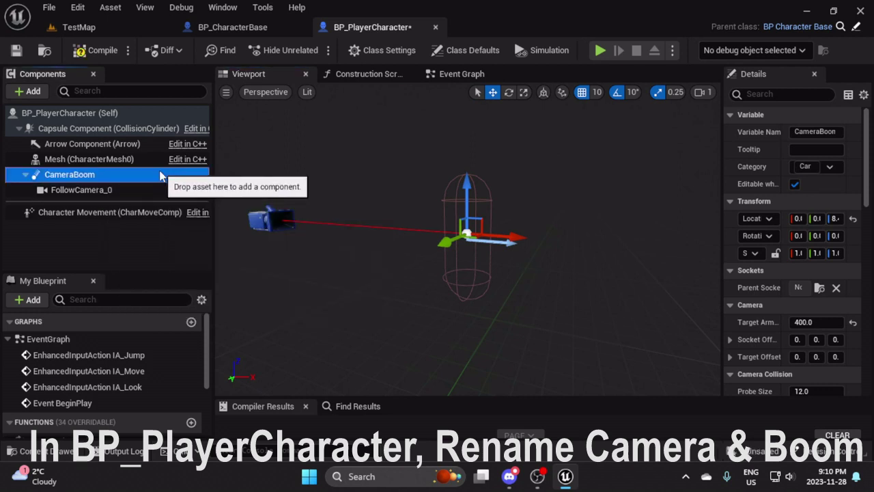
Rename the FollowCamera_0 component to FollowCamera.
{"action": "right_click", "coordinate": [112, 191]}
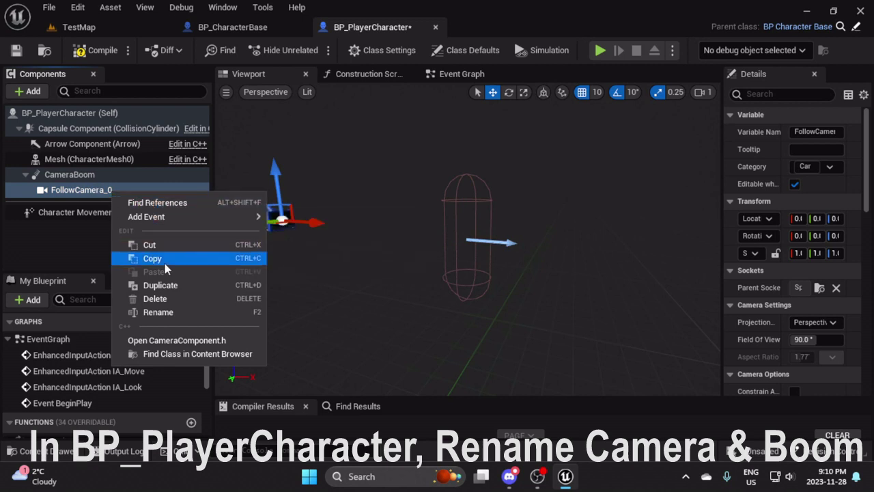
{"action": "left_click", "coordinate": [183, 314]}
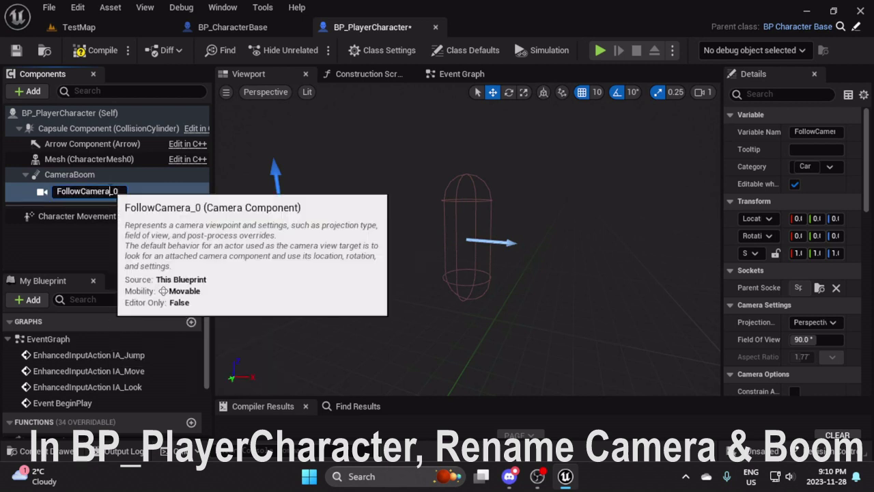
{"action": "key", "text": "End"}
{"action": "key", "text": "shift+Left"}
{"action": "key", "text": "shift+Left"}
{"action": "key", "text": "BackSpace"}
{"action": "key", "text": "Return"}
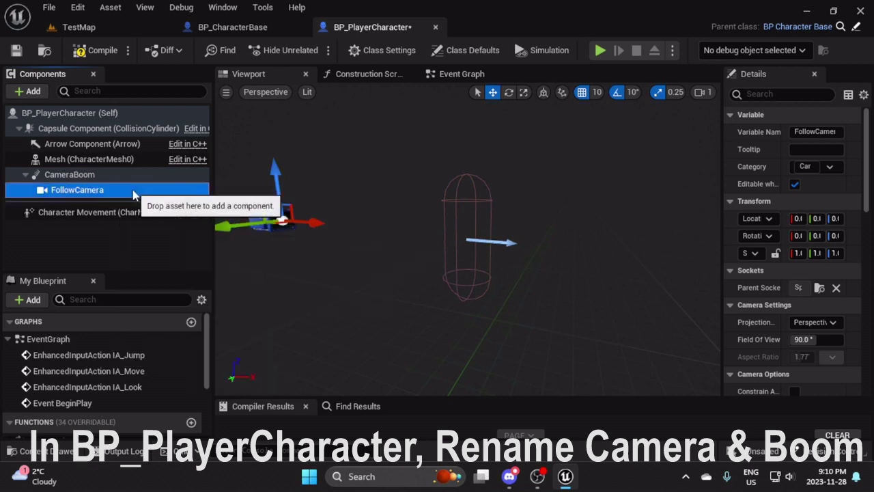
Compile and save BP_PlayerCharacter, then view its Event Graph.
{"action": "left_click", "coordinate": [92, 50]}
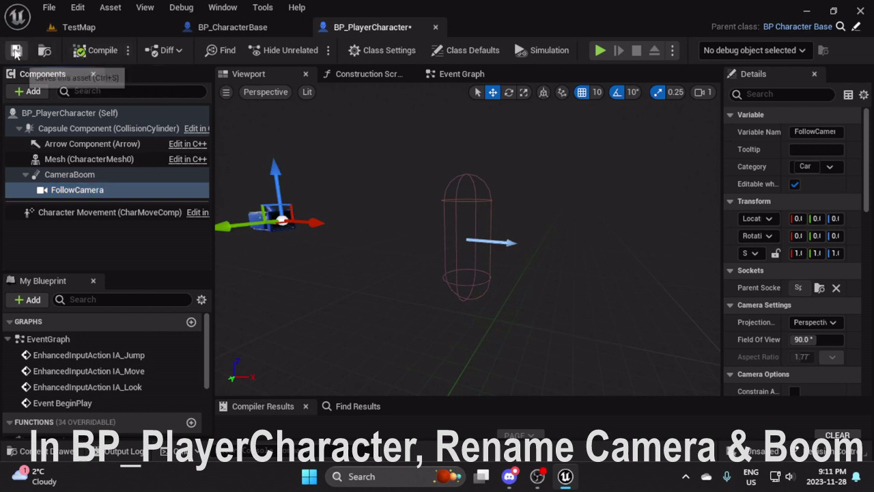
{"action": "left_click", "coordinate": [15, 50]}
{"action": "left_click", "coordinate": [464, 74]}
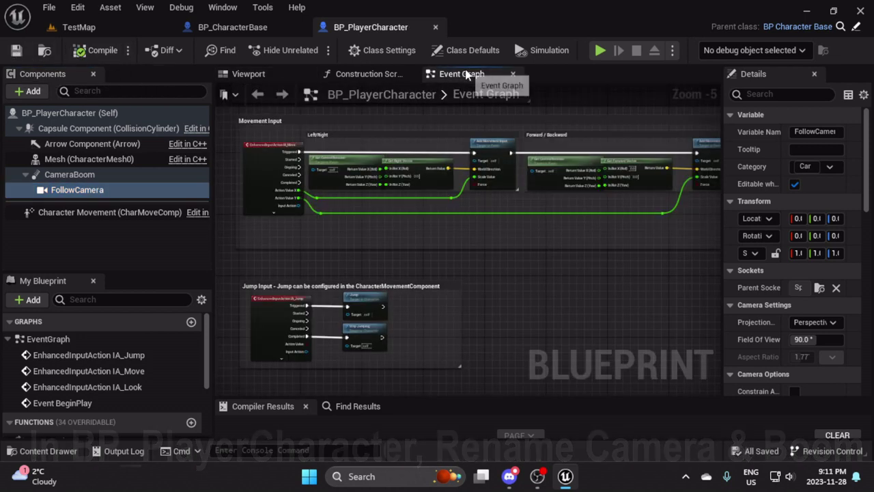
{"action": "scroll", "coordinate": [377, 160], "scroll_direction": "down", "scroll_amount": 4}
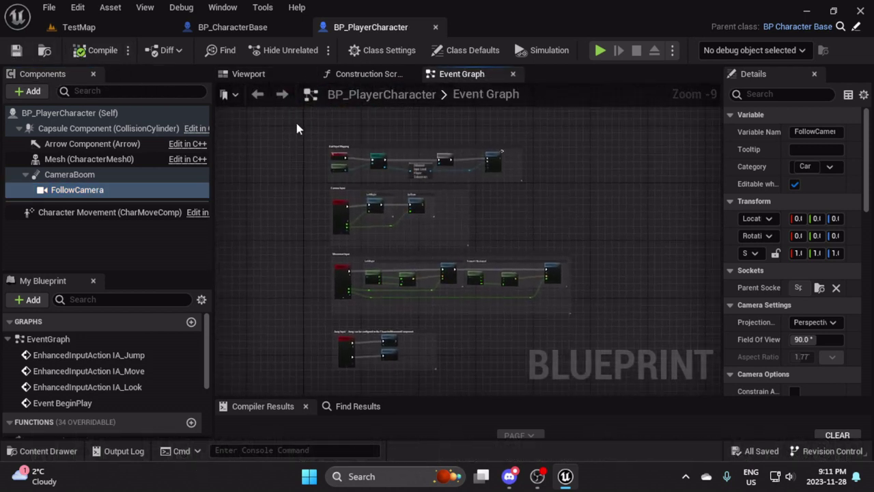
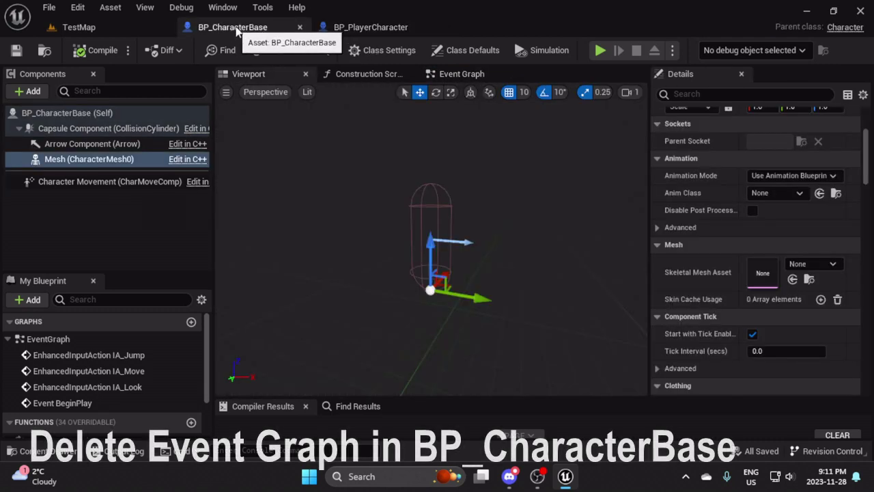
Box-select and delete every node in BP_CharacterBase's Event Graph, then compile and save it.
{"action": "left_click", "coordinate": [464, 76]}
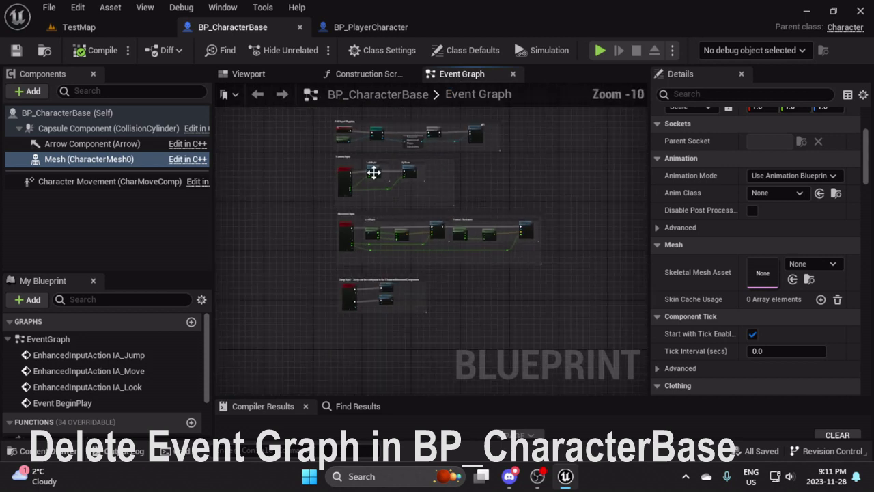
{"action": "right_click_drag", "start_coordinate": [374, 173], "coordinate": [337, 183]}
{"action": "mouse_move", "coordinate": [316, 132]}
{"action": "left_mouse_down"}
{"action": "mouse_move", "coordinate": [544, 349]}
{"action": "mouse_move", "coordinate": [544, 342]}
{"action": "left_mouse_up"}
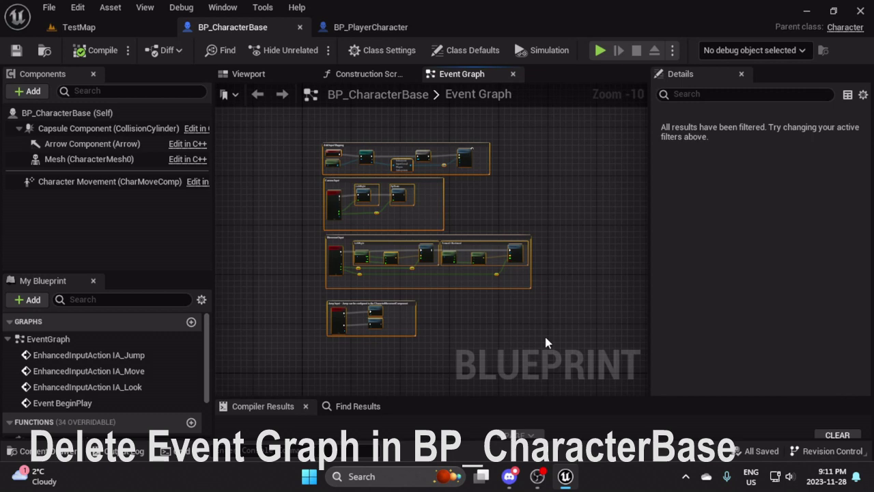
{"action": "key", "text": "Delete"}
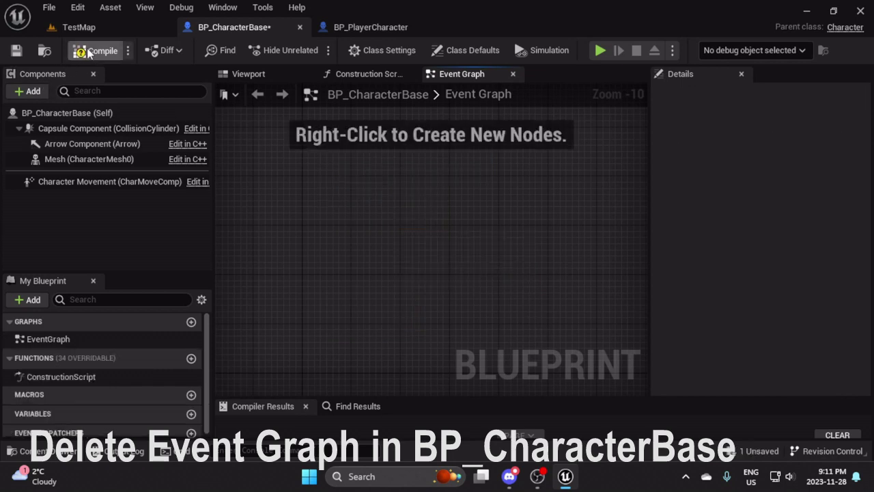
{"action": "left_click", "coordinate": [82, 51]}
{"action": "left_click", "coordinate": [17, 51]}
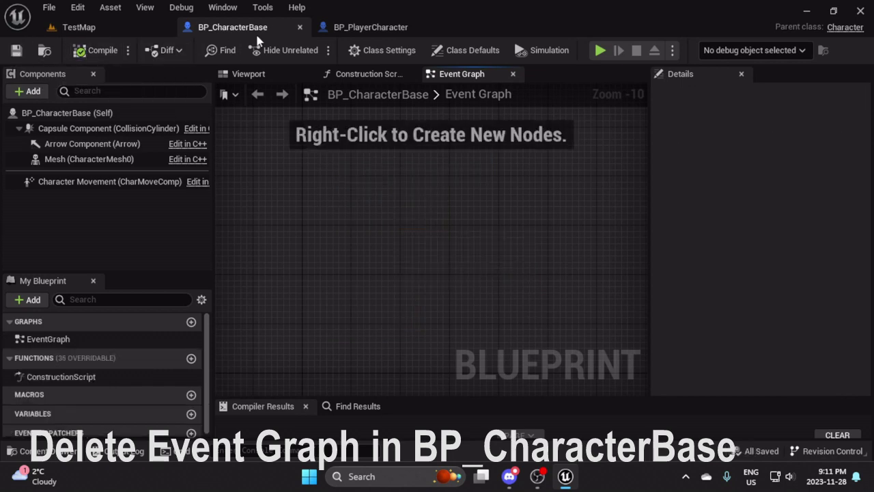
Compare BP_PlayerCharacter's graph with BP_CharacterBase's Mesh component details in its viewport.
{"action": "left_click", "coordinate": [369, 28]}
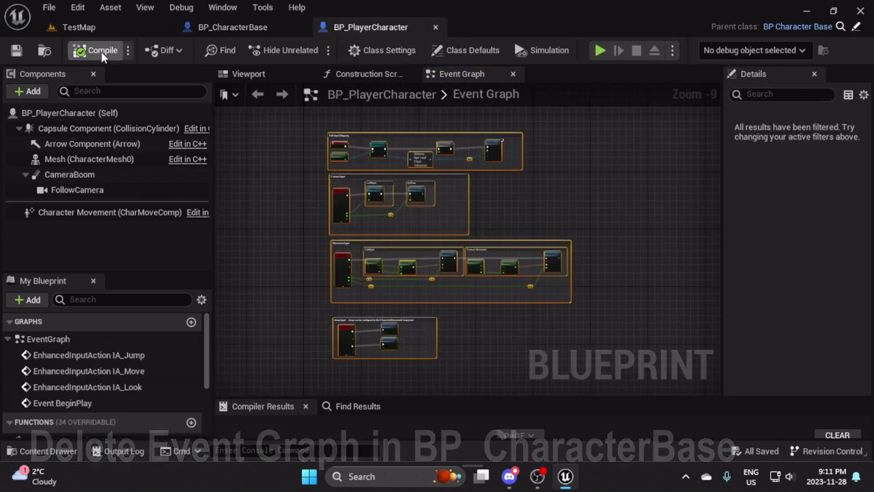
{"action": "mouse_move", "coordinate": [250, 132]}
{"action": "right_mouse_down"}
{"action": "mouse_move", "coordinate": [268, 153]}
{"action": "mouse_move", "coordinate": [293, 144]}
{"action": "right_mouse_up"}
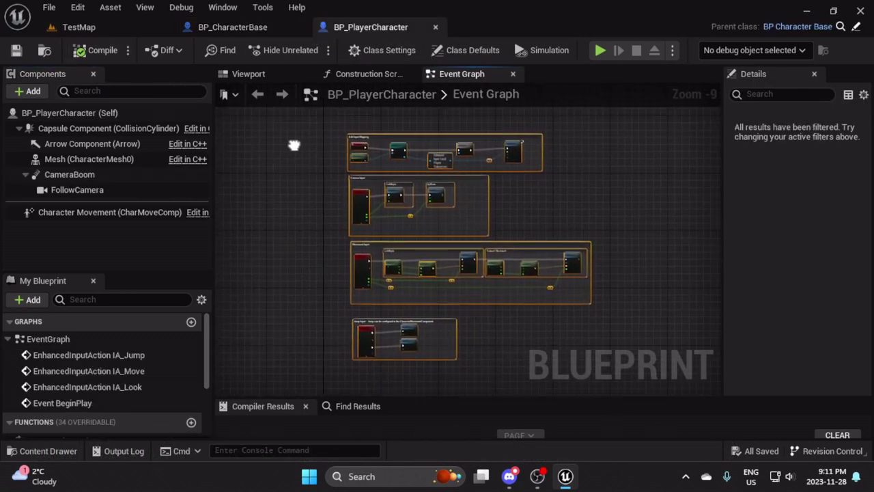
{"action": "left_click", "coordinate": [259, 28]}
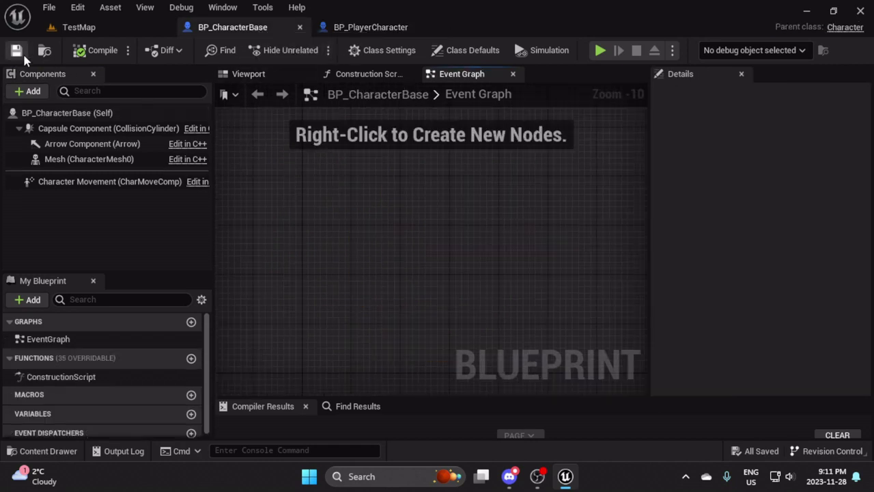
{"action": "left_click", "coordinate": [249, 74]}
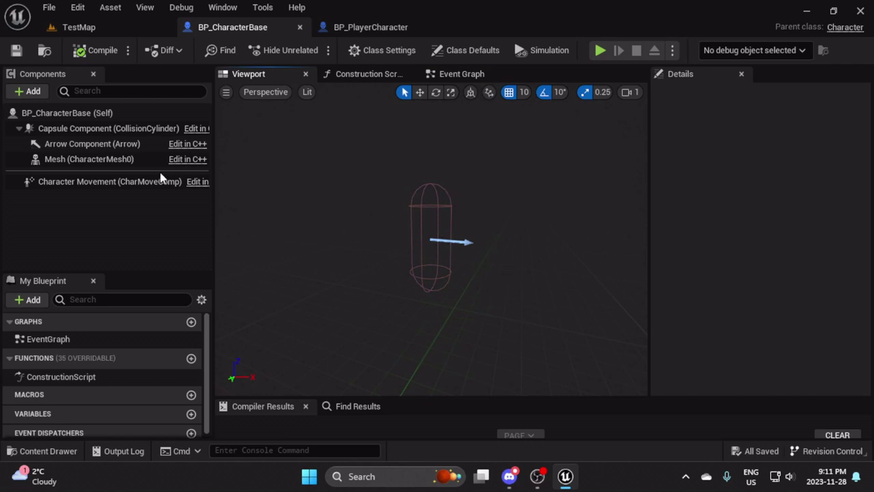
{"action": "left_click", "coordinate": [126, 159]}
{"action": "scroll", "coordinate": [706, 340], "scroll_direction": "down", "scroll_amount": 2}
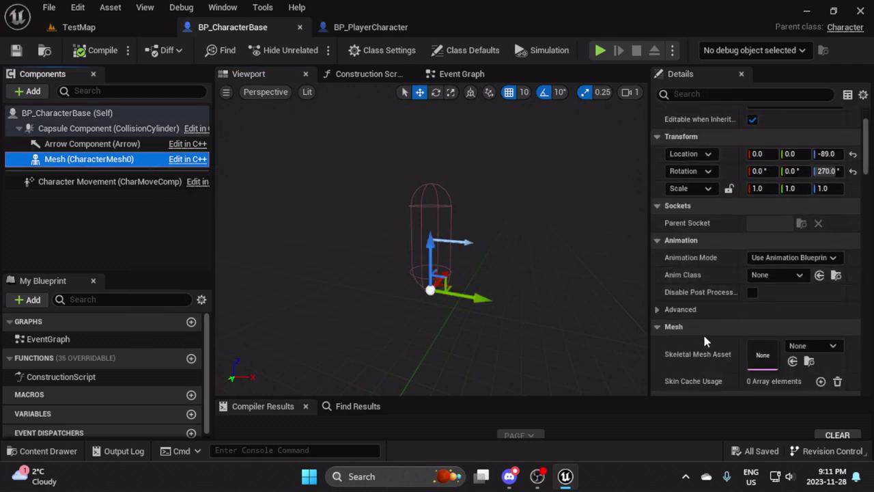
{"action": "scroll", "coordinate": [705, 340], "scroll_direction": "down", "scroll_amount": 2}
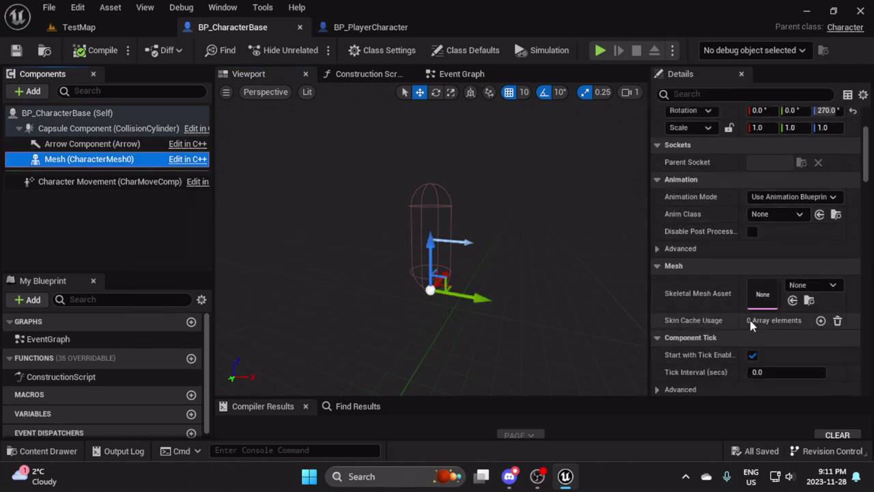
{"action": "left_click", "coordinate": [370, 27]}
Set BP_PlayerCharacter's Mesh component Skeletal Mesh Asset to SKM_Quinn_Simple.
{"action": "left_click", "coordinate": [277, 75]}
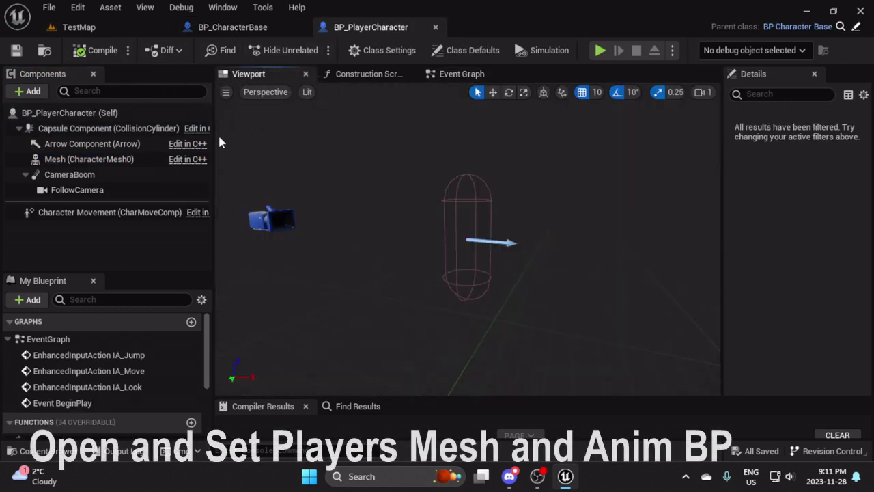
{"action": "left_click", "coordinate": [117, 159]}
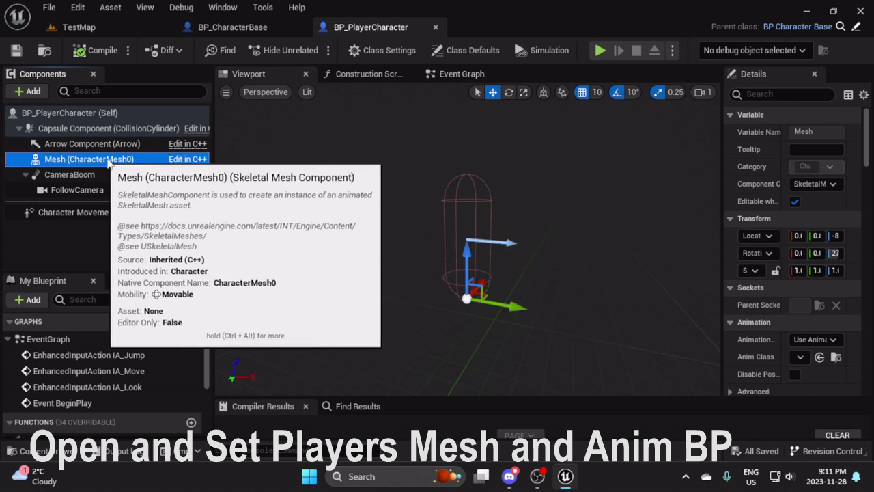
{"action": "left_click_drag", "start_coordinate": [721, 165], "coordinate": [661, 165]}
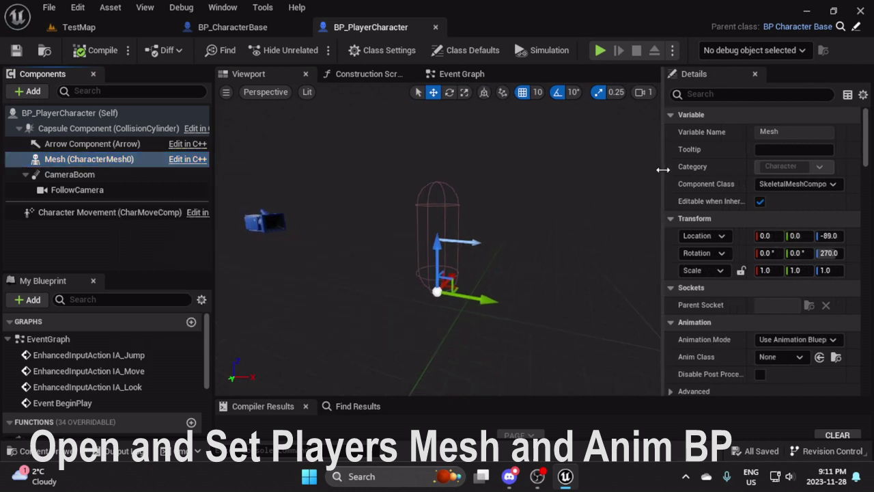
{"action": "scroll", "coordinate": [737, 334], "scroll_direction": "down", "scroll_amount": 1}
{"action": "scroll", "coordinate": [723, 334], "scroll_direction": "down", "scroll_amount": 2}
{"action": "scroll", "coordinate": [791, 311], "scroll_direction": "down", "scroll_amount": 1}
{"action": "left_click", "coordinate": [805, 306]}
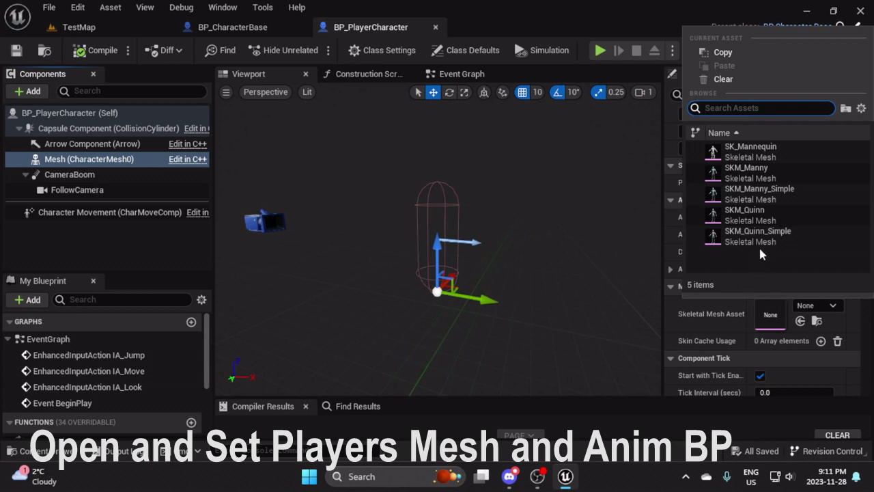
{"action": "mouse_move", "coordinate": [761, 245]}
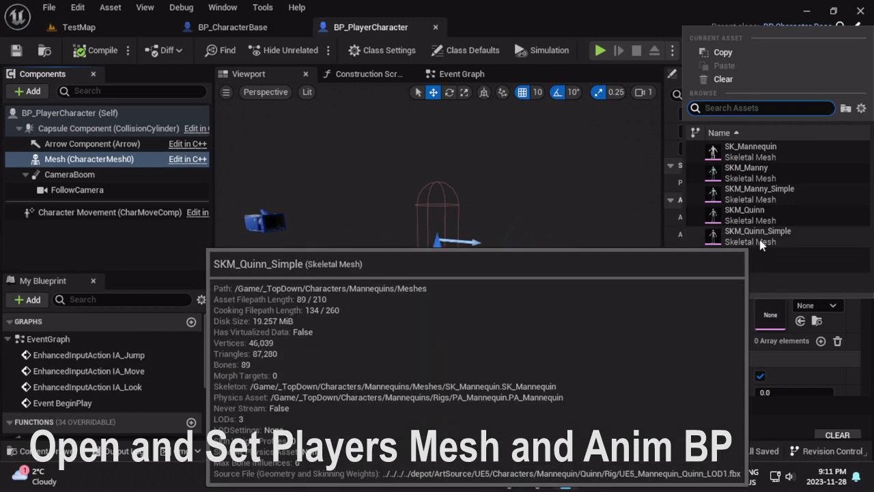
{"action": "left_click", "coordinate": [760, 243]}
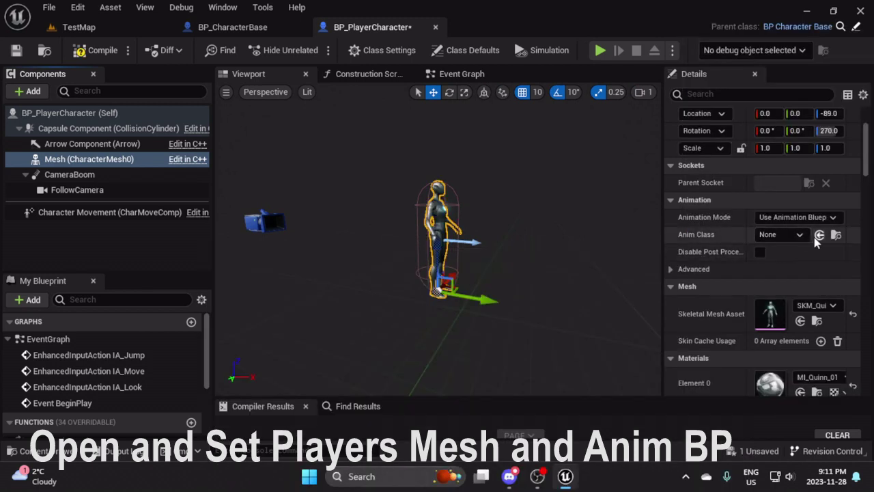
Set the mesh's Anim Class to ABP_Quinn, compile and save, and return to TestMap.
{"action": "left_click", "coordinate": [768, 235]}
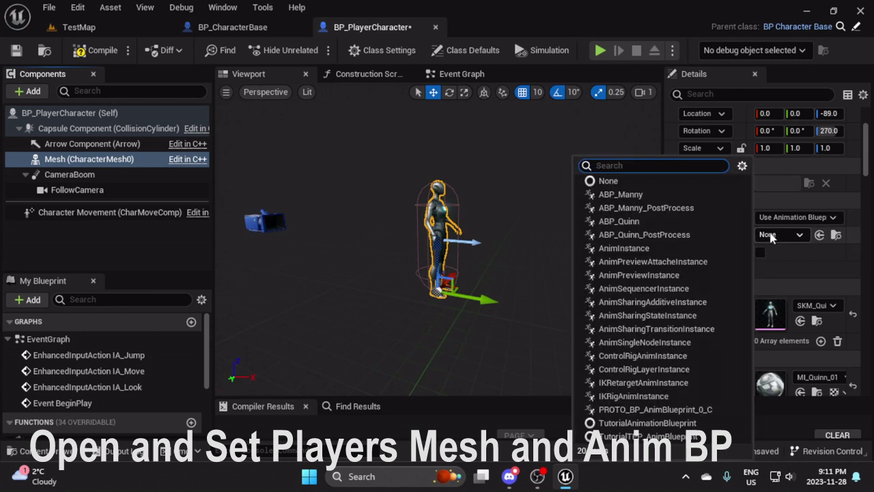
{"action": "left_click", "coordinate": [715, 235]}
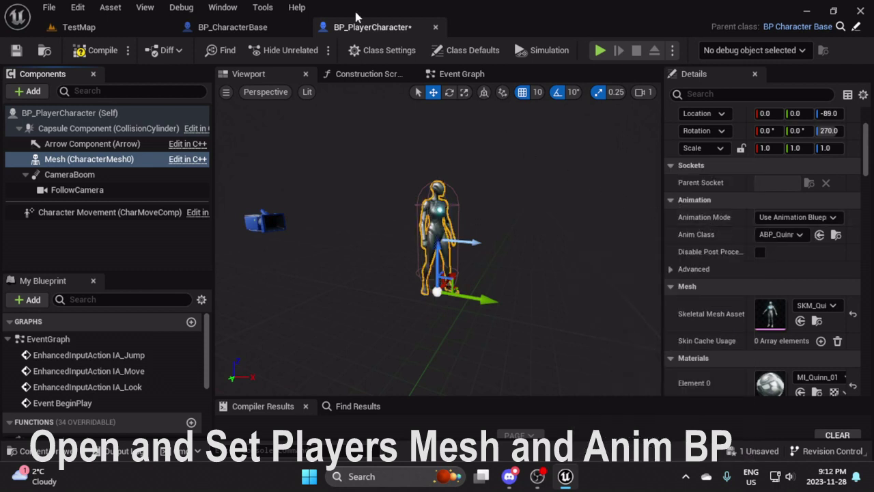
{"action": "left_click", "coordinate": [96, 50]}
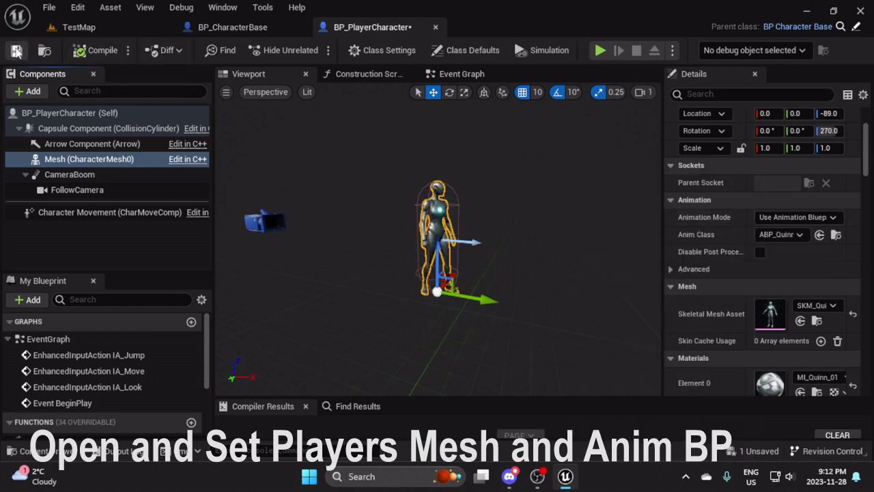
{"action": "left_click", "coordinate": [16, 51]}
{"action": "left_click", "coordinate": [462, 75]}
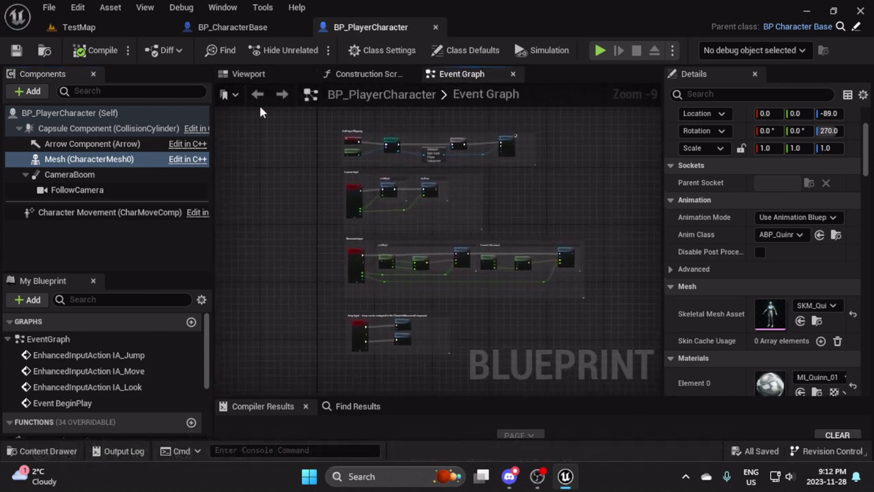
{"action": "left_click", "coordinate": [102, 24]}
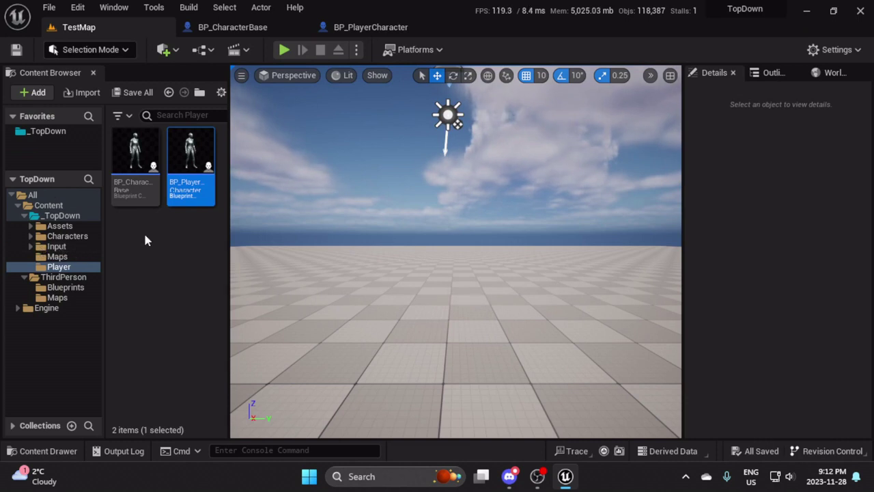
Create a new folder named Base inside the Player folder.
{"action": "mouse_move", "coordinate": [137, 146]}
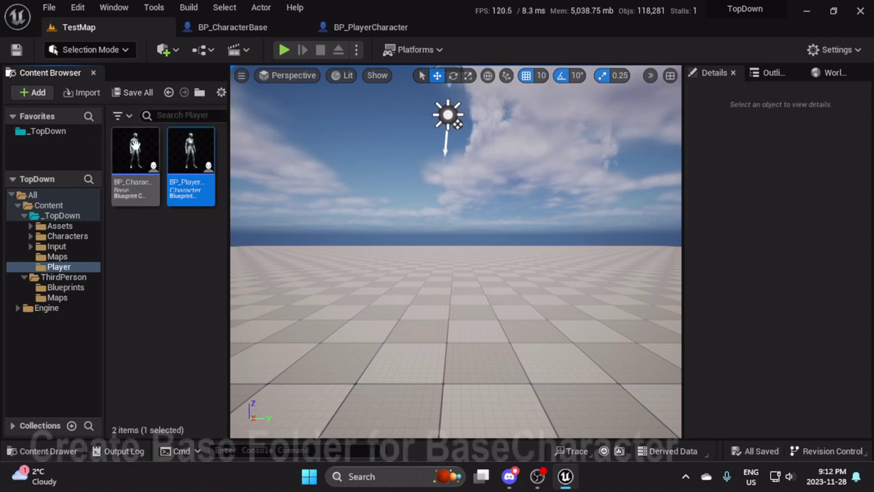
{"action": "right_click", "coordinate": [138, 223]}
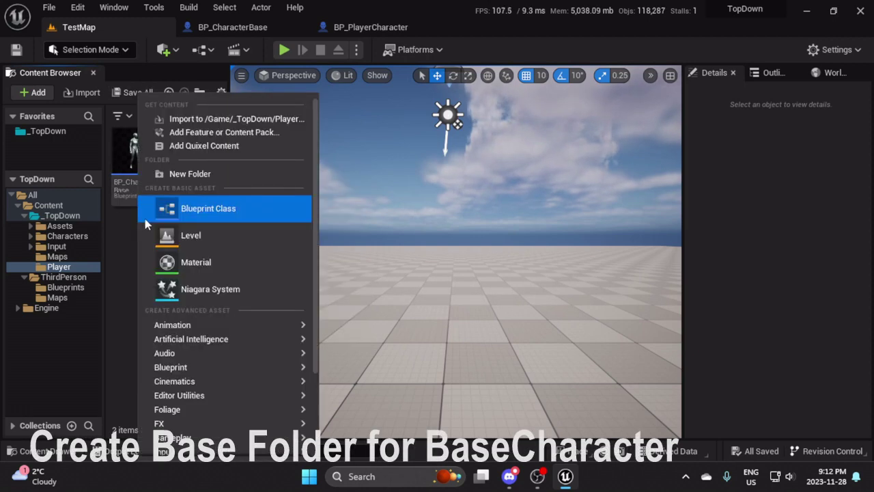
{"action": "left_click", "coordinate": [184, 173]}
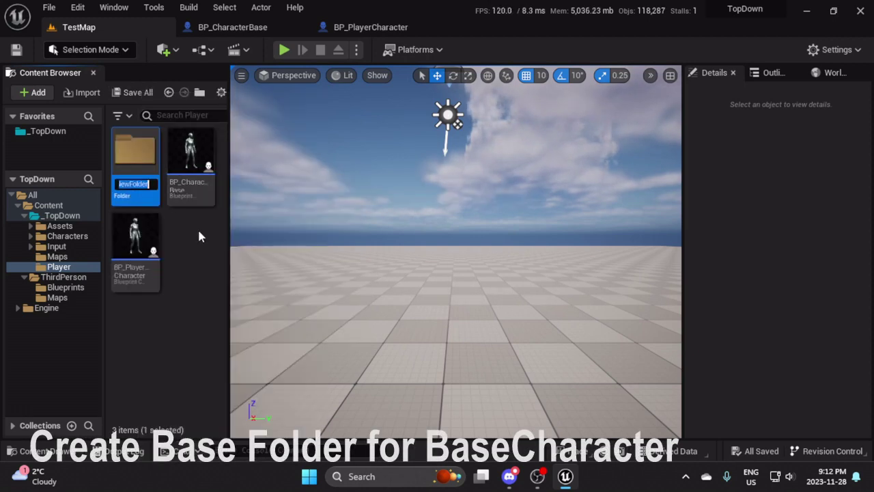
{"action": "type", "text": "Base"}
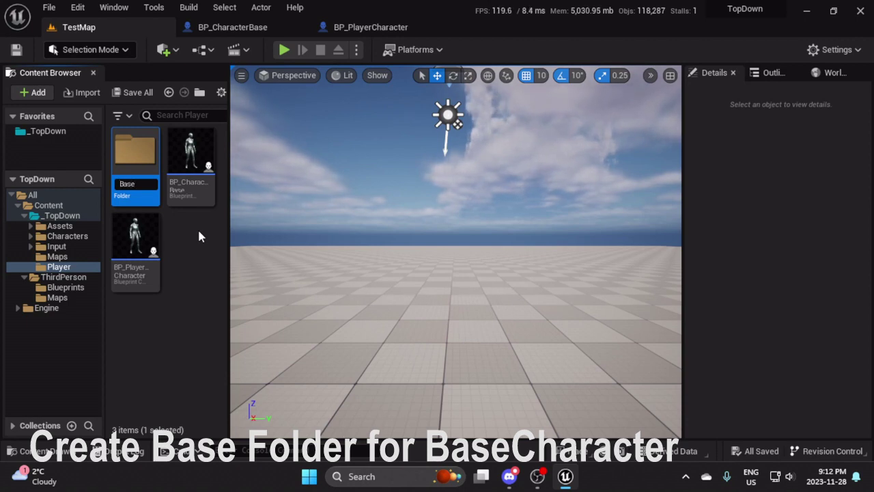
{"action": "key", "text": "End"}
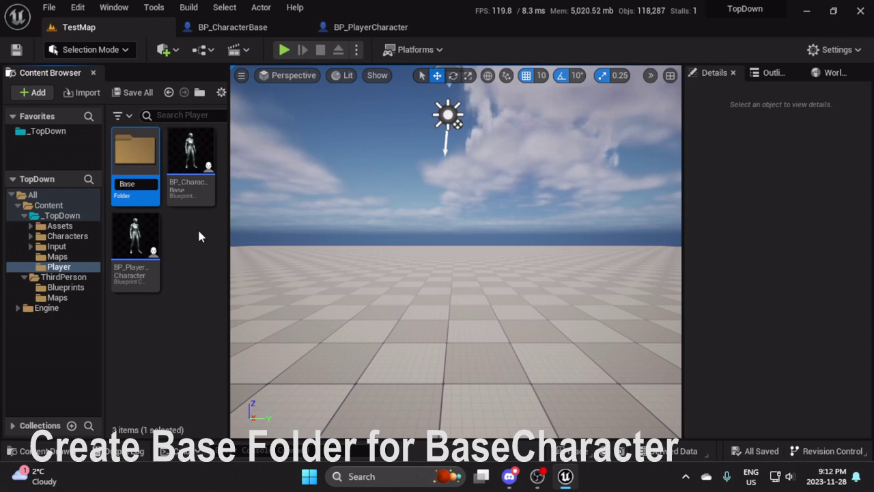
{"action": "key", "text": "Return"}
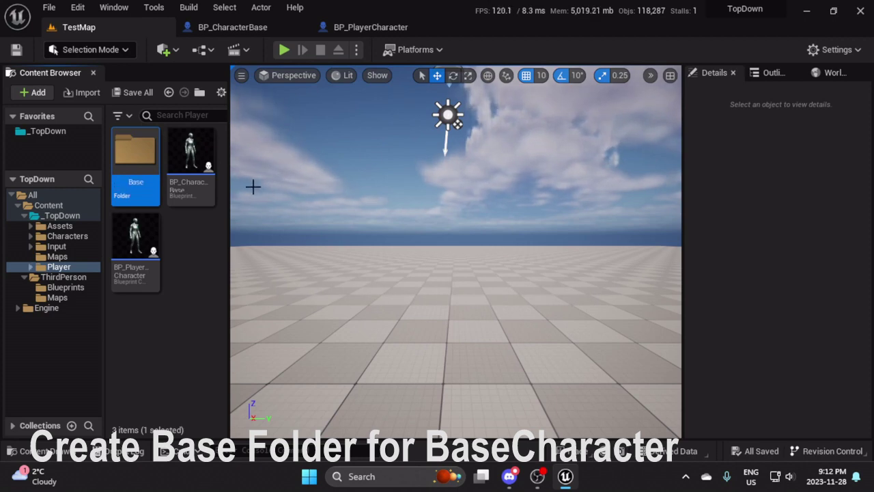
Move BP_CharacterBase into the Base folder.
{"action": "left_click_drag", "start_coordinate": [190, 148], "coordinate": [149, 168]}
{"action": "left_click", "coordinate": [171, 194]}
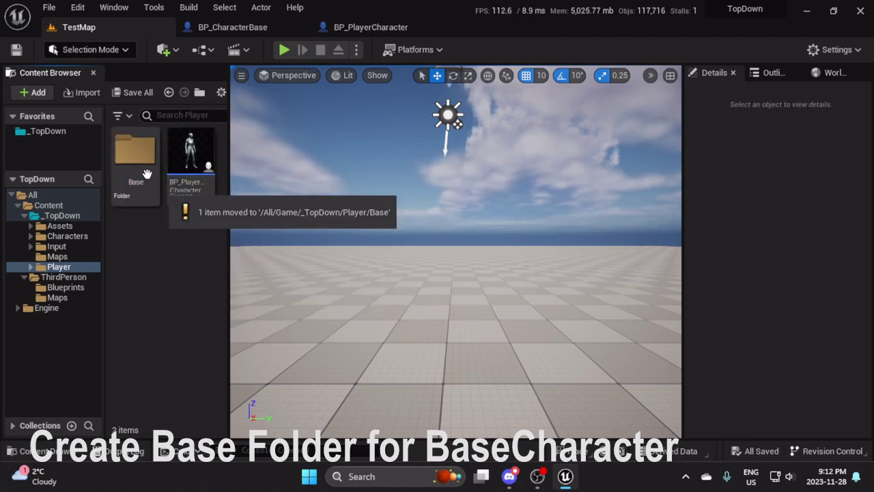
{"action": "right_click", "coordinate": [146, 174]}
Fix up redirectors for the Base folder and across all Content.
{"action": "left_click", "coordinate": [246, 353]}
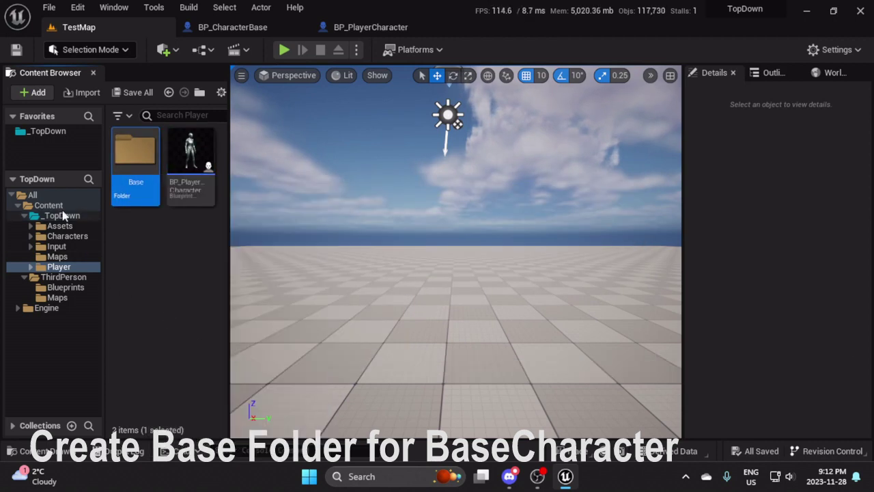
{"action": "right_click", "coordinate": [54, 196]}
{"action": "right_click", "coordinate": [50, 204]}
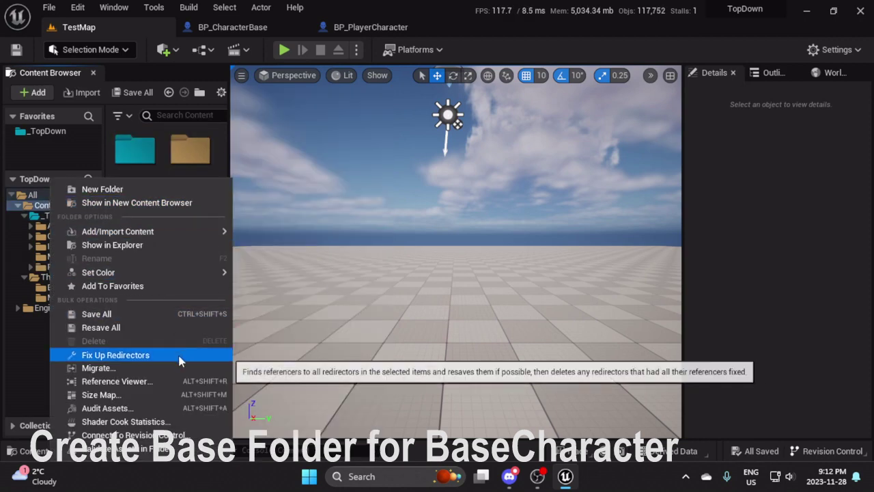
{"action": "left_click", "coordinate": [123, 354]}
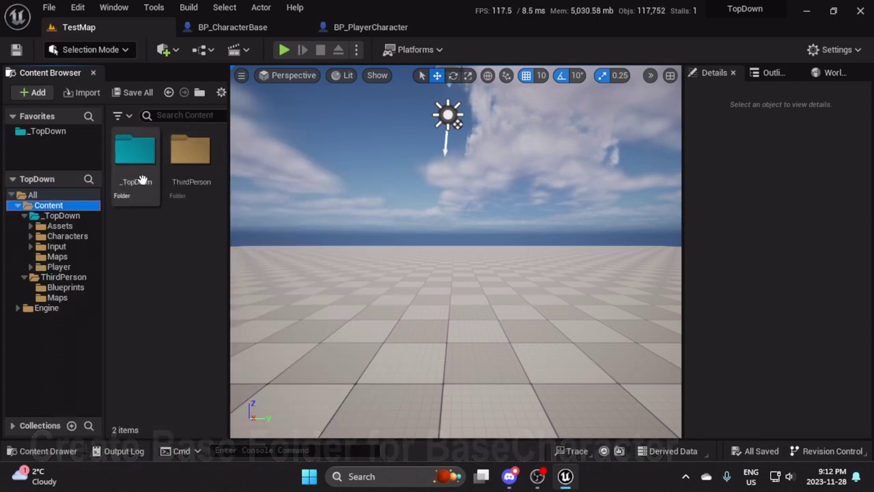
{"action": "left_click", "coordinate": [82, 266]}
{"action": "mouse_move", "coordinate": [189, 177]}
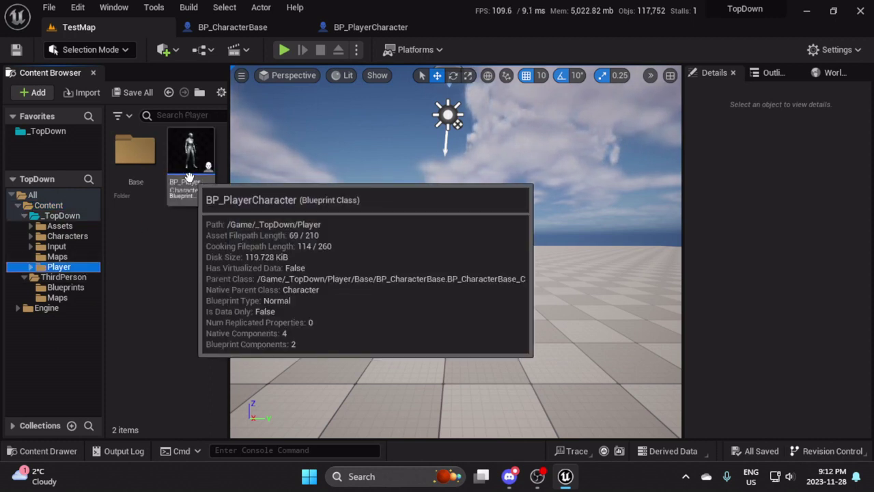
{"action": "left_click", "coordinate": [190, 176]}
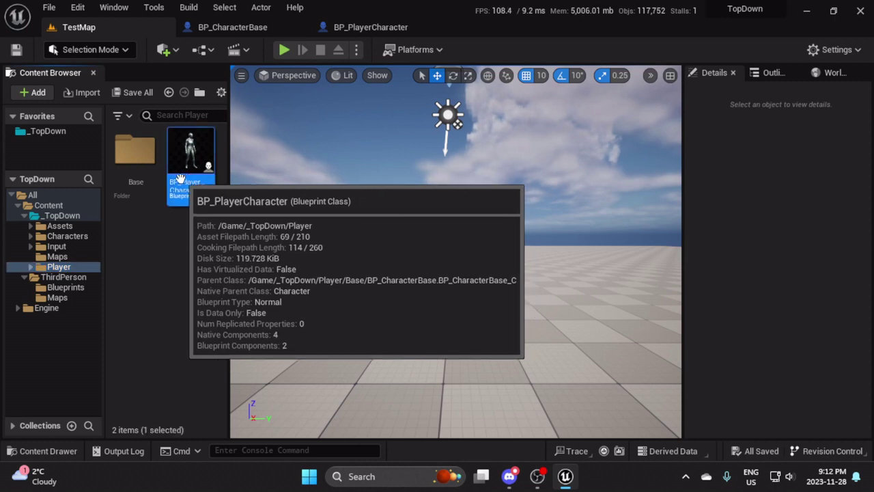
Create a new folder named Game under _TopDown.
{"action": "right_click", "coordinate": [76, 217]}
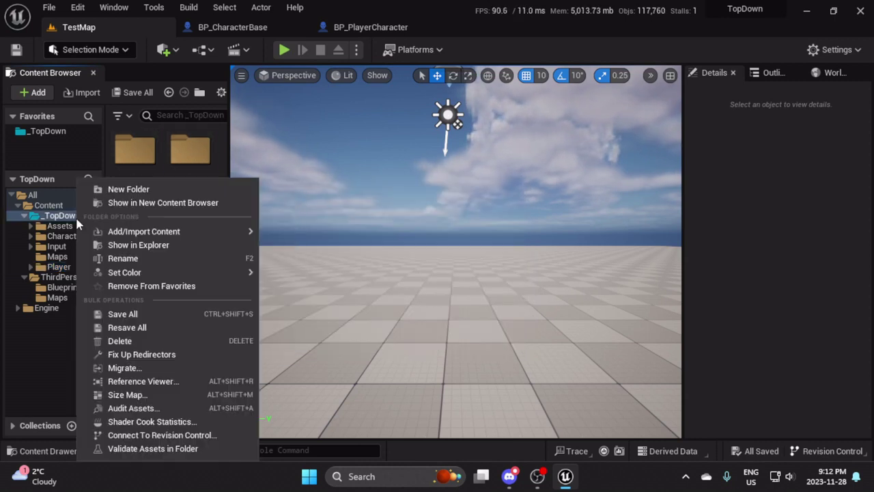
{"action": "left_click", "coordinate": [128, 190]}
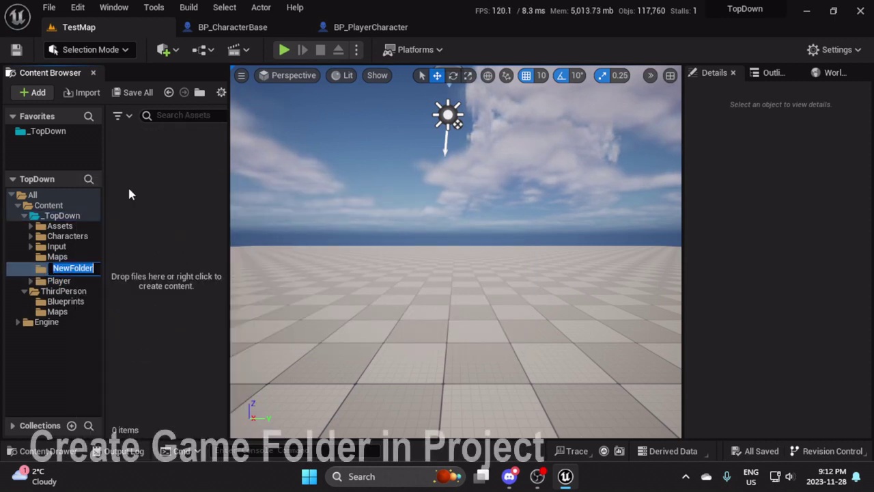
{"action": "type", "text": "Game"}
{"action": "key", "text": "Return"}
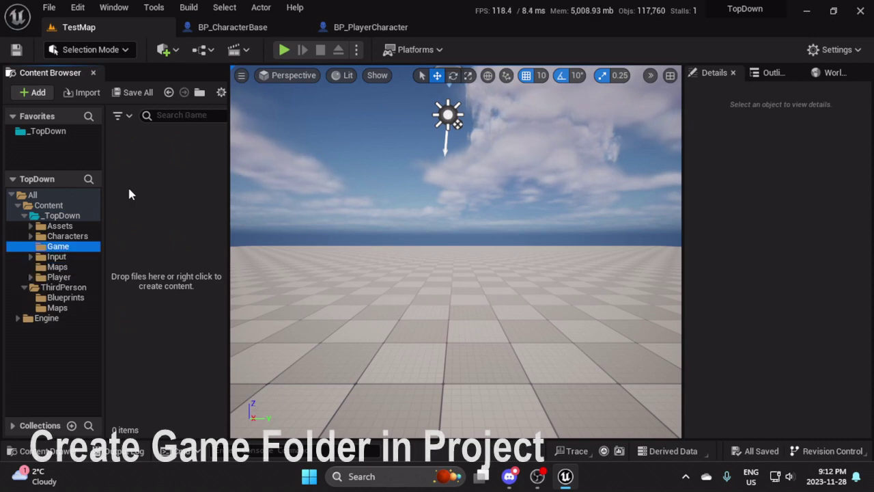
Copy BP_ThirdPersonGameMode from ThirdPerson Blueprints into the Game folder and save it.
{"action": "left_click", "coordinate": [63, 298]}
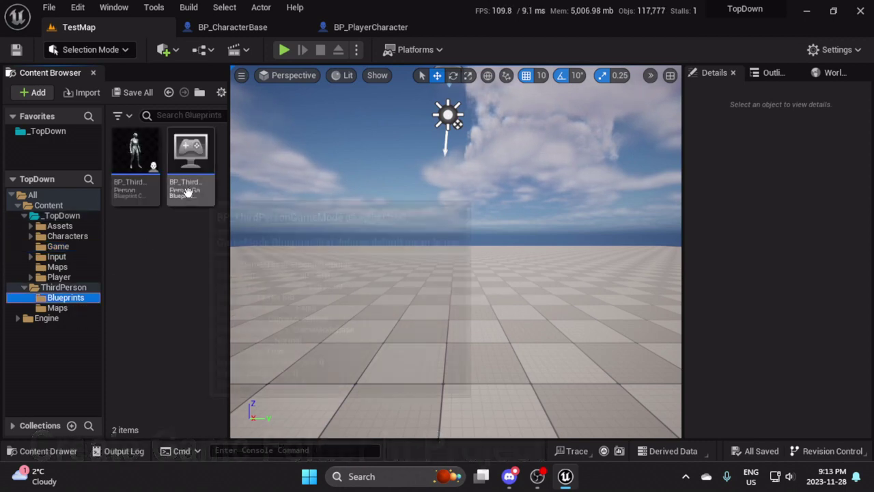
{"action": "left_click_drag", "start_coordinate": [187, 193], "coordinate": [73, 249]}
{"action": "left_click", "coordinate": [104, 285]}
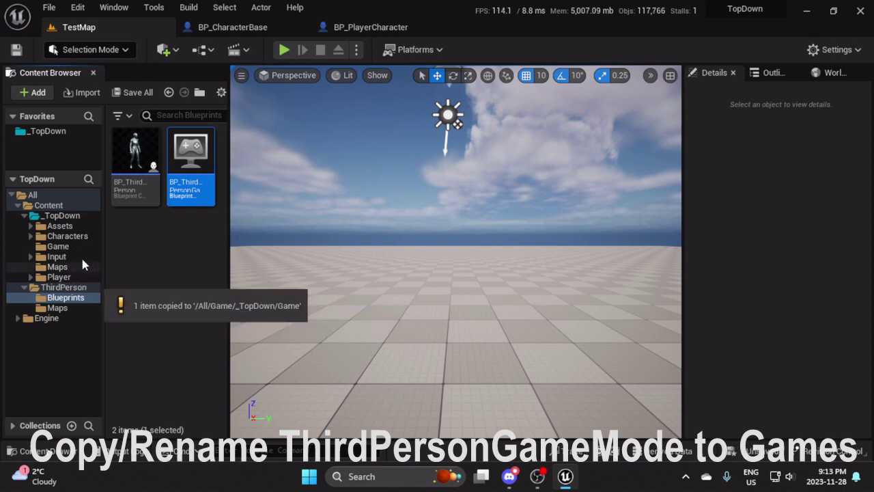
{"action": "left_click", "coordinate": [74, 249]}
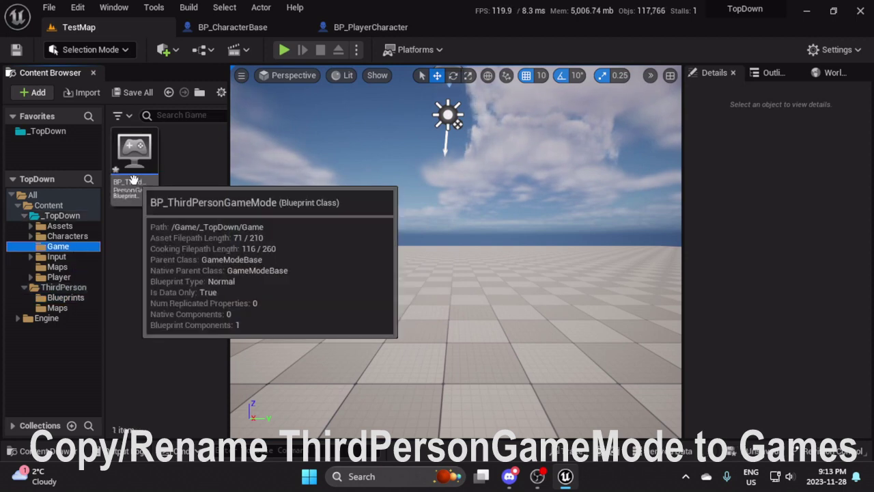
{"action": "left_click", "coordinate": [137, 93]}
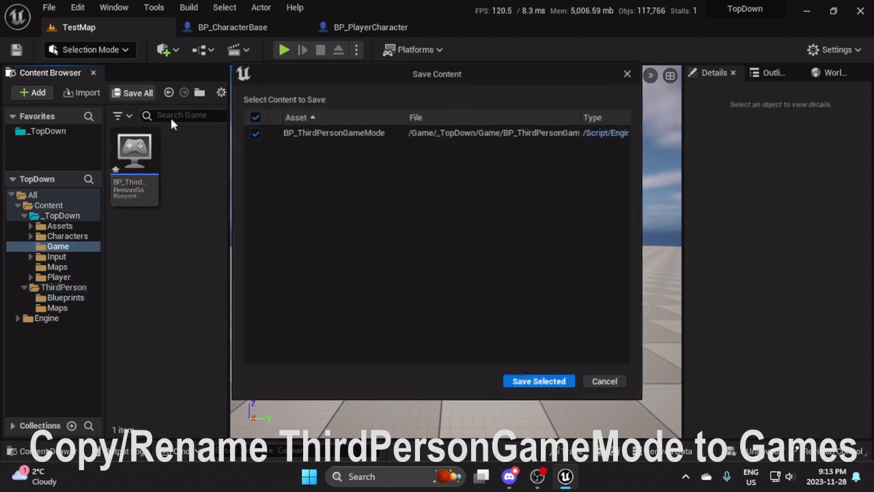
{"action": "left_click", "coordinate": [550, 380]}
Rename the copied game mode to BP_TopDownGameMode.
{"action": "left_click", "coordinate": [137, 188]}
{"action": "left_click", "coordinate": [139, 194]}
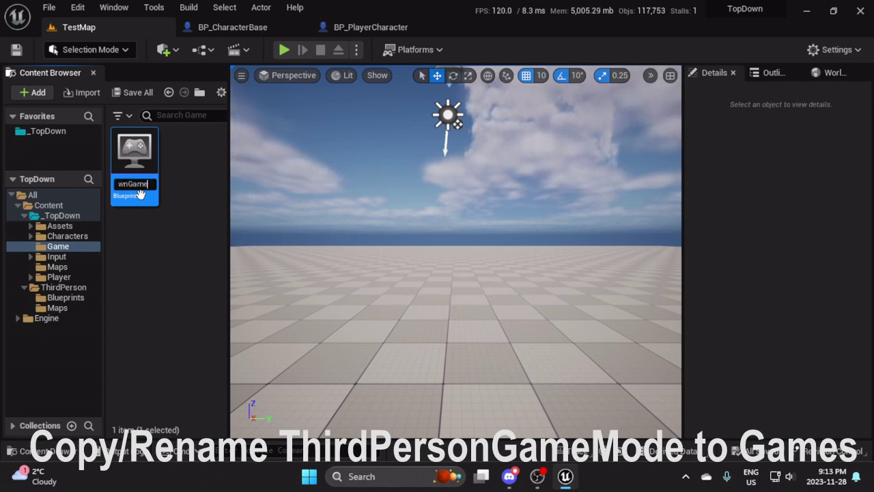
{"action": "key", "text": "Return"}
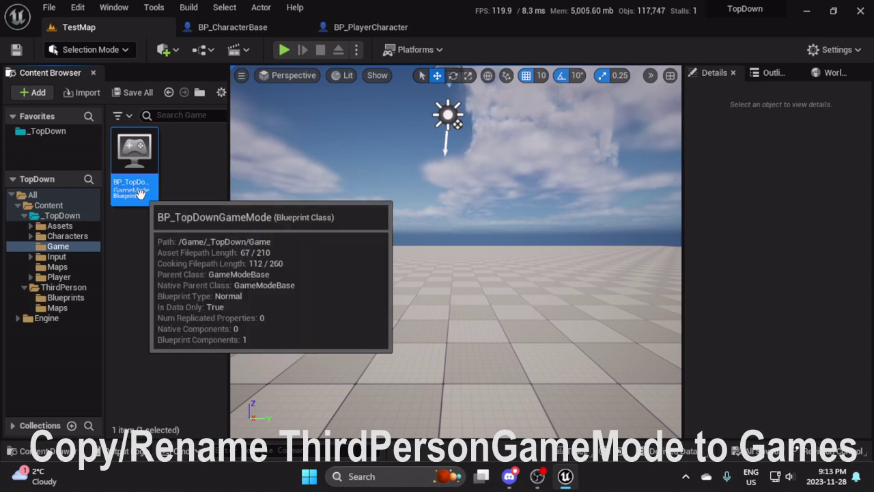
{"action": "left_click", "coordinate": [80, 299]}
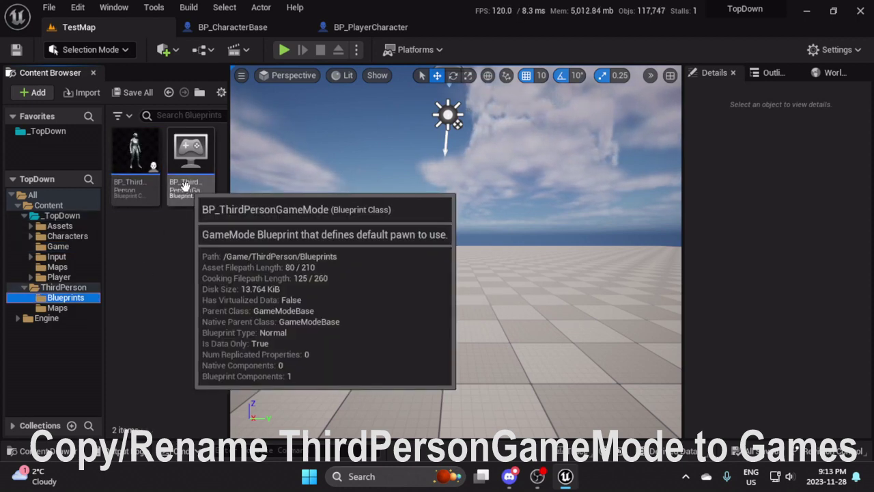
{"action": "left_click", "coordinate": [57, 246]}
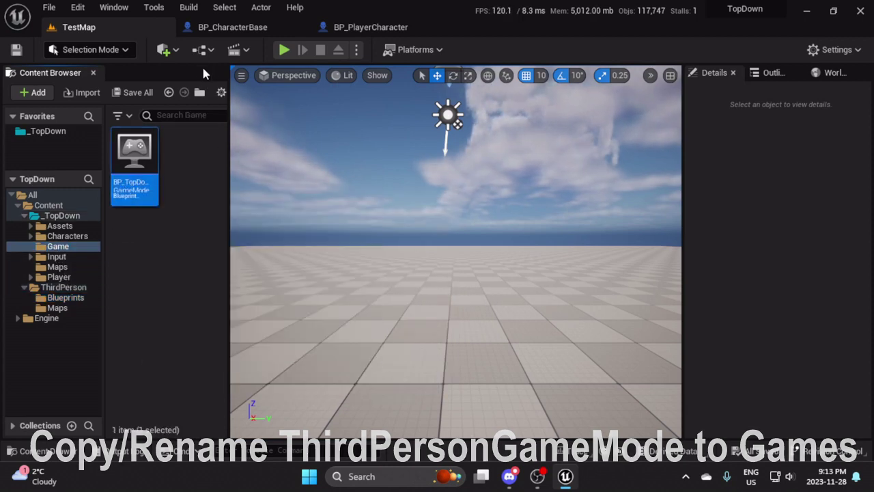
{"action": "left_click_drag", "start_coordinate": [230, 77], "coordinate": [215, 77]}
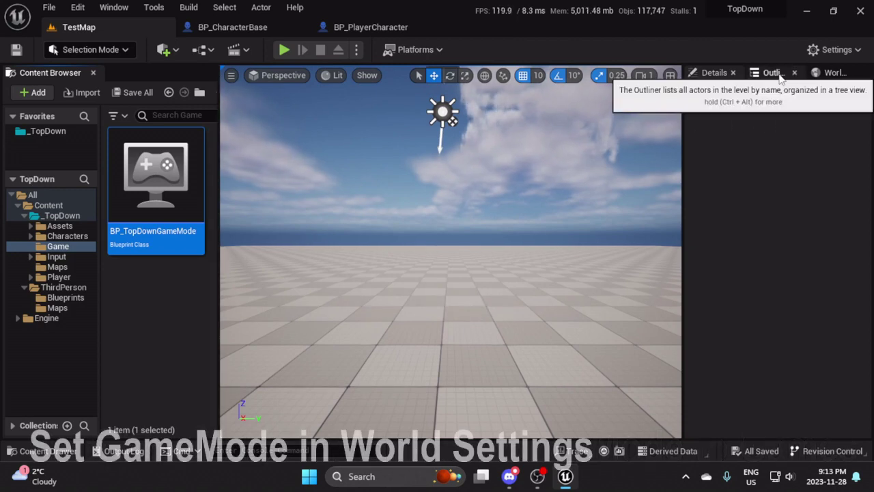
In World Settings, set GameMode Override to BP_TopDownGameMode and expand its Selected GameMode settings.
{"action": "left_click", "coordinate": [831, 78]}
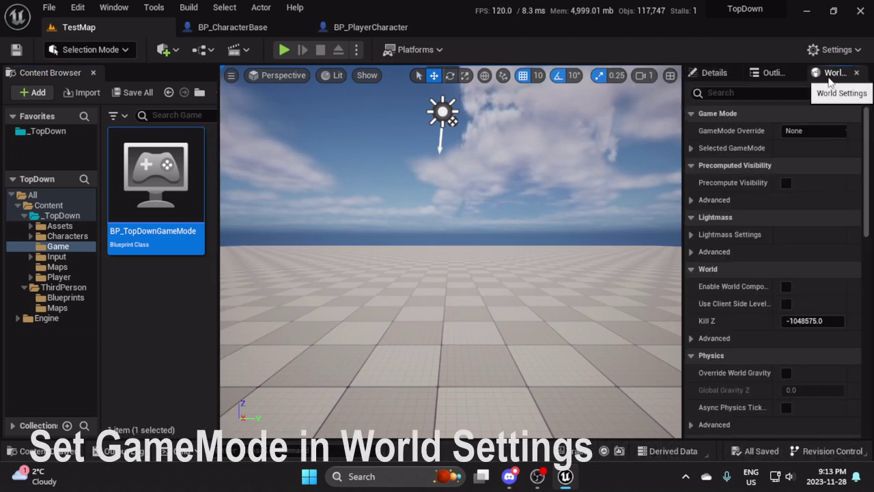
{"action": "left_click_drag", "start_coordinate": [665, 103], "coordinate": [622, 106]}
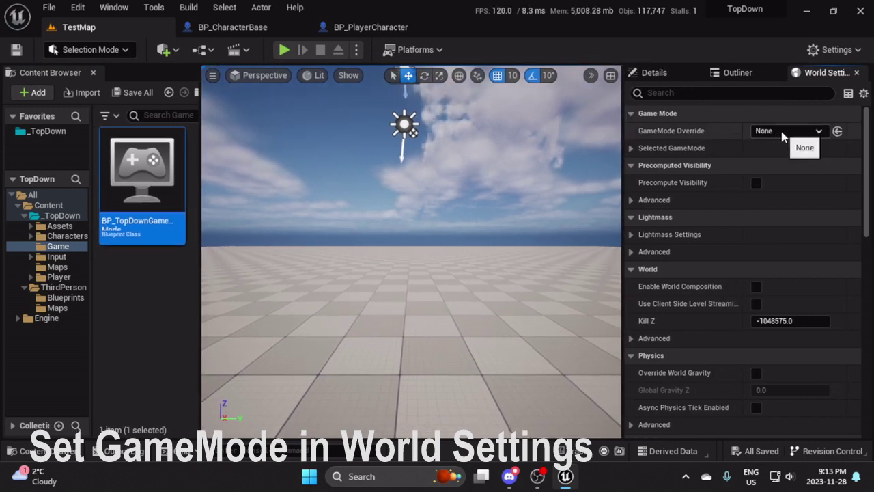
{"action": "left_click", "coordinate": [837, 131]}
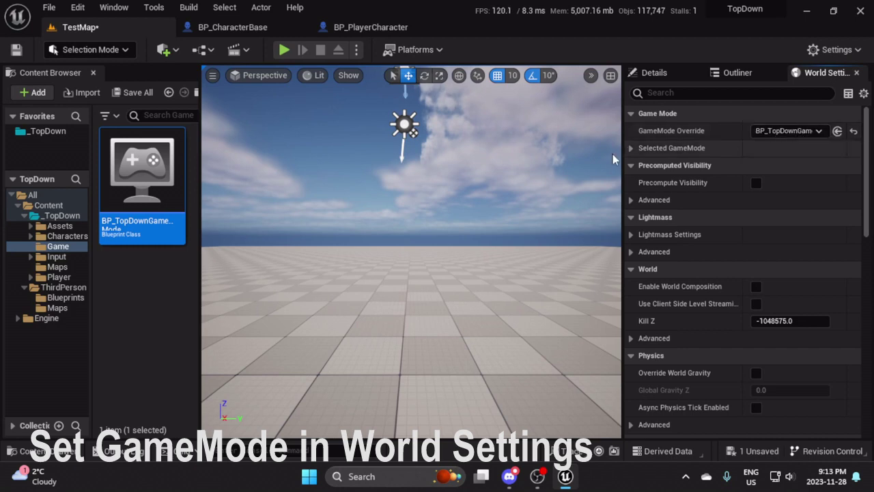
{"action": "mouse_move", "coordinate": [159, 202]}
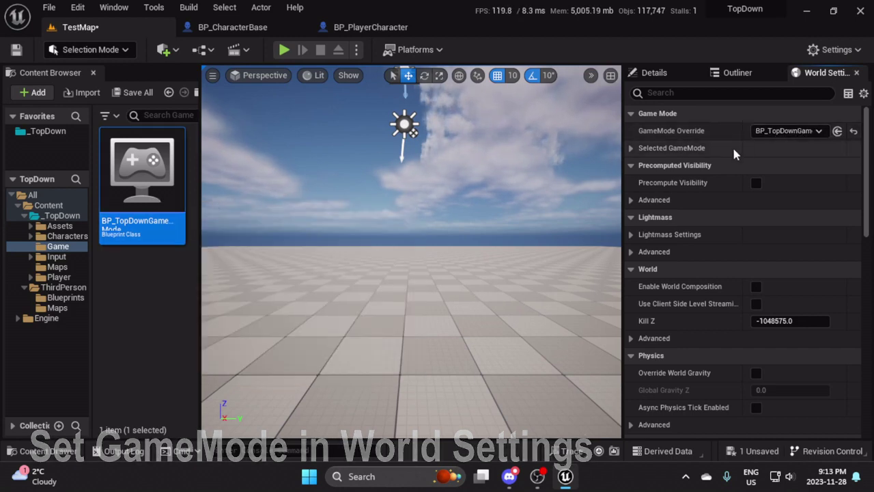
{"action": "left_click", "coordinate": [632, 148]}
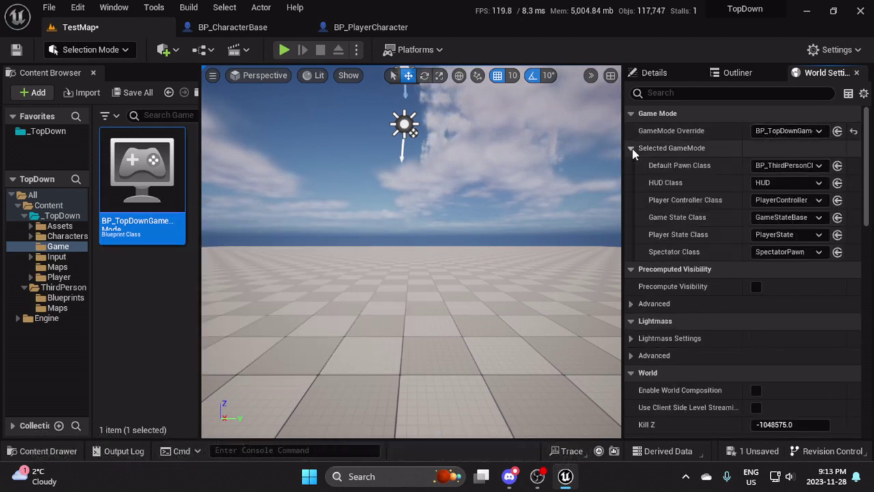
Pick BP_PlayerCharacter as Default Pawn Class, then Save All for BP_TopDownGameMode and TestMap.
{"action": "left_click", "coordinate": [770, 166]}
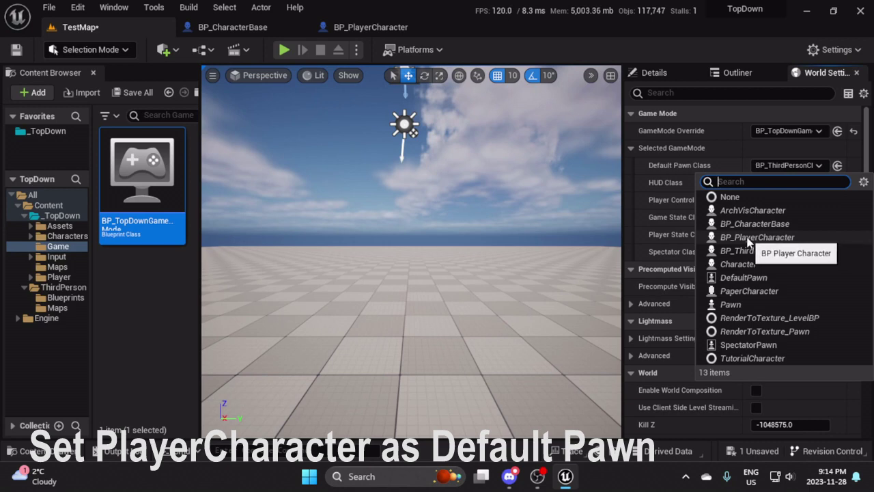
{"action": "left_click", "coordinate": [748, 237]}
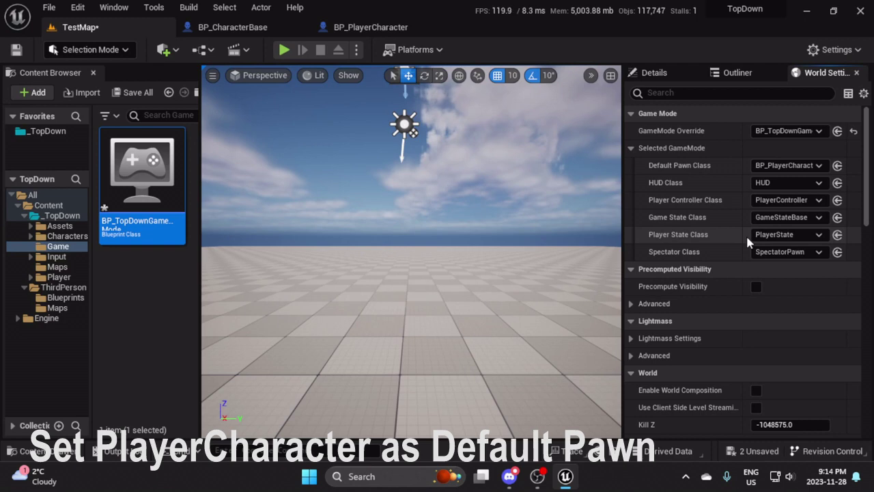
{"action": "left_click", "coordinate": [133, 93]}
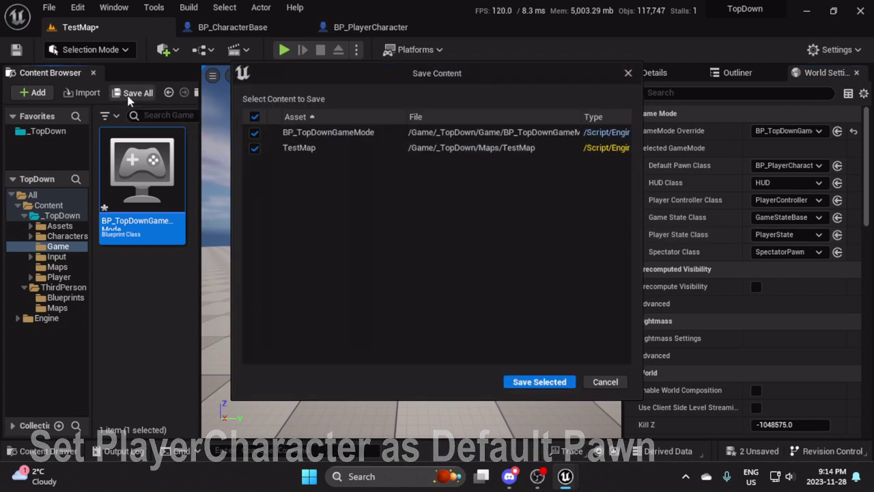
{"action": "left_click", "coordinate": [525, 382]}
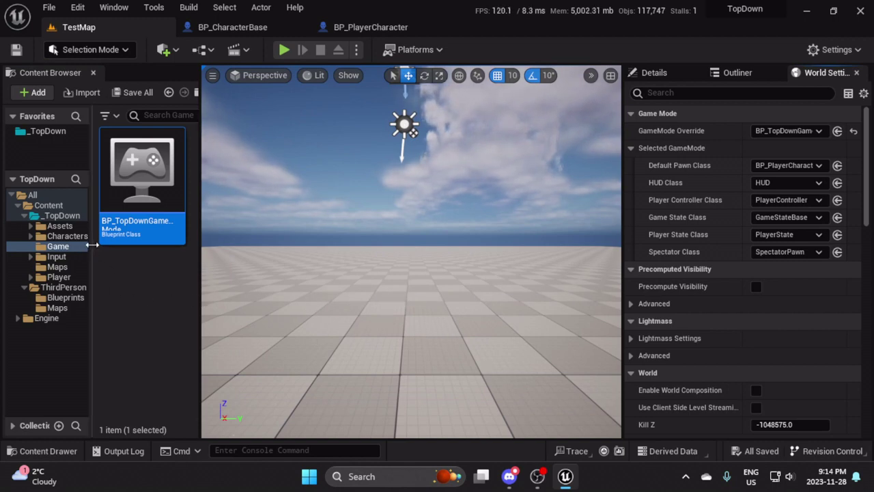
In the Player folder, retype BP_PlayerCharacter's name as BP_TopDown_Player.
{"action": "left_click_drag", "start_coordinate": [99, 246], "coordinate": [103, 245]}
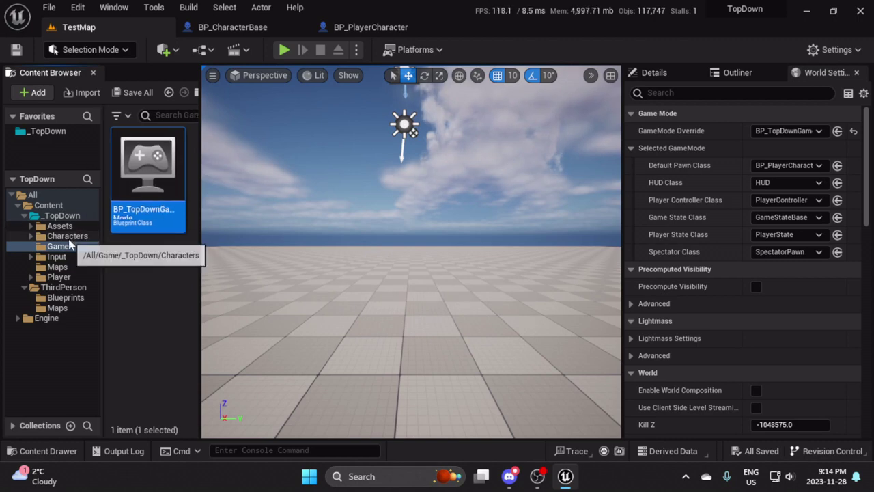
{"action": "left_click", "coordinate": [67, 277]}
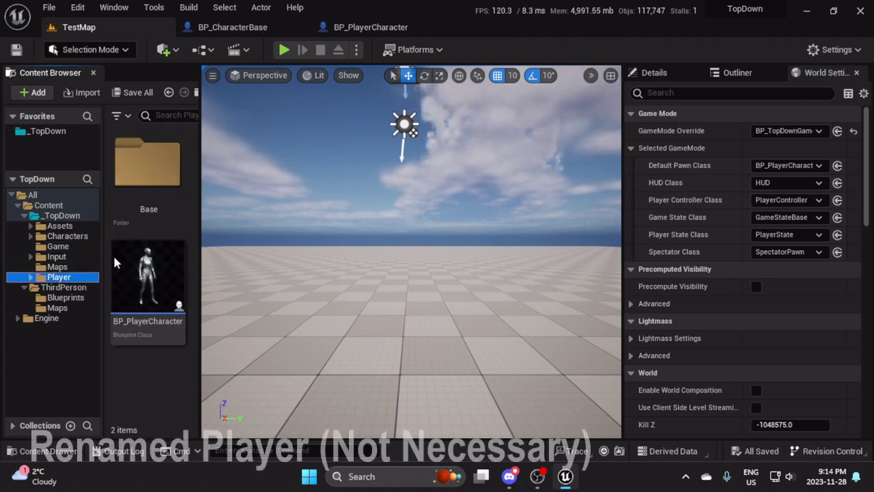
{"action": "left_click", "coordinate": [149, 324]}
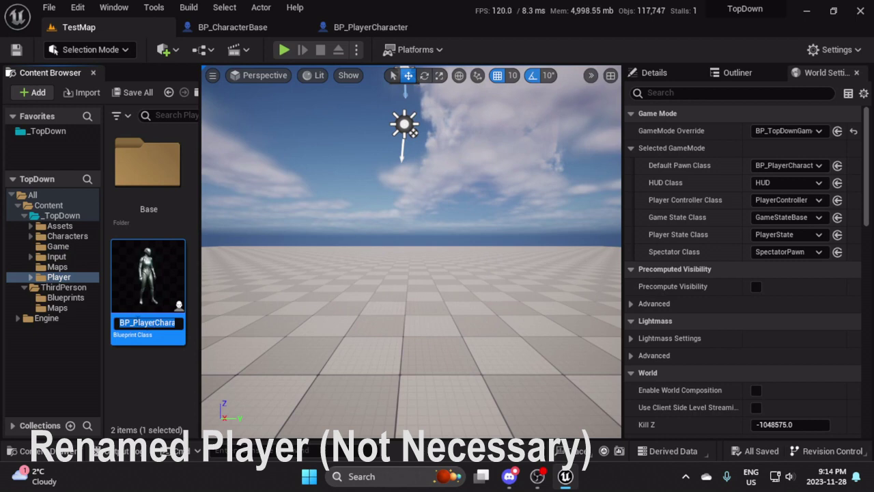
{"action": "key", "text": "Home"}
{"action": "key", "text": "Delete"}
{"action": "key", "text": "Delete"}
{"action": "key", "text": "Delete"}
{"action": "type", "text": "BP_TopDownC"}
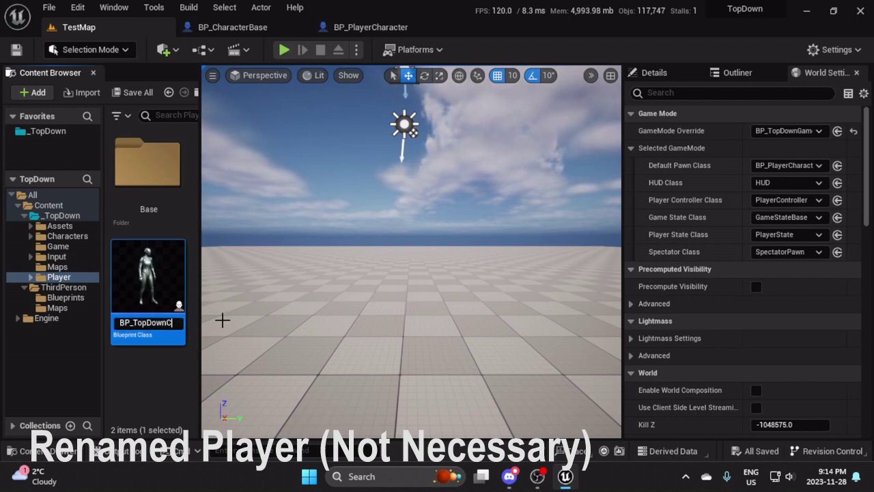
{"action": "type", "text": "haracter"}
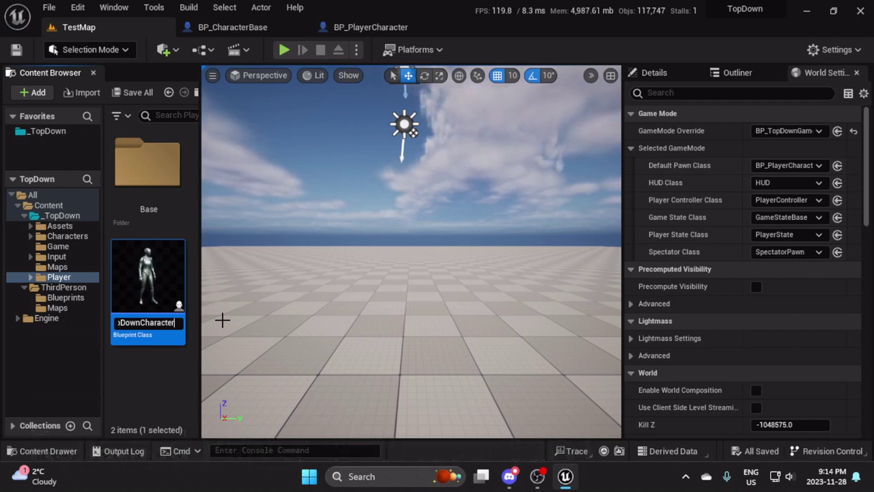
{"action": "key", "text": "BackSpace"}
{"action": "key", "text": "BackSpace"}
{"action": "key", "text": "BackSpace"}
{"action": "key", "text": "BackSpace"}
{"action": "key", "text": "BackSpace"}
{"action": "key", "text": "BackSpace"}
{"action": "type", "text": "_P"}
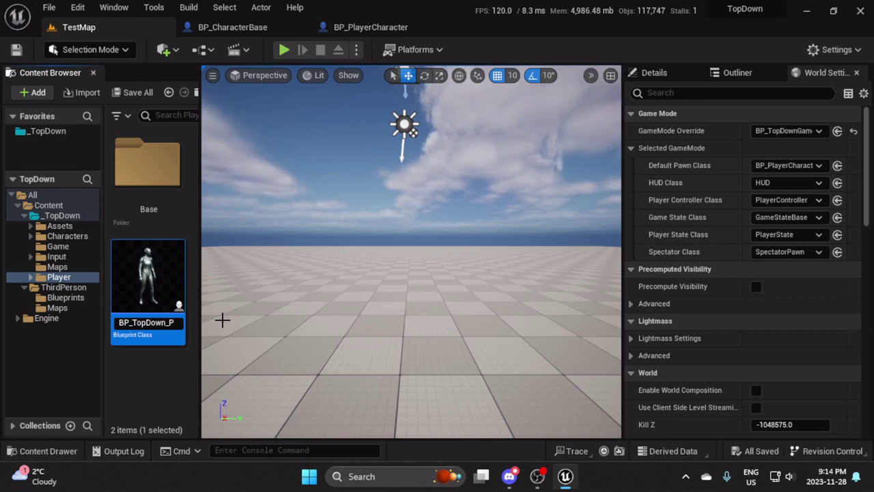
{"action": "type", "text": "layer"}
{"action": "key", "text": "Return"}
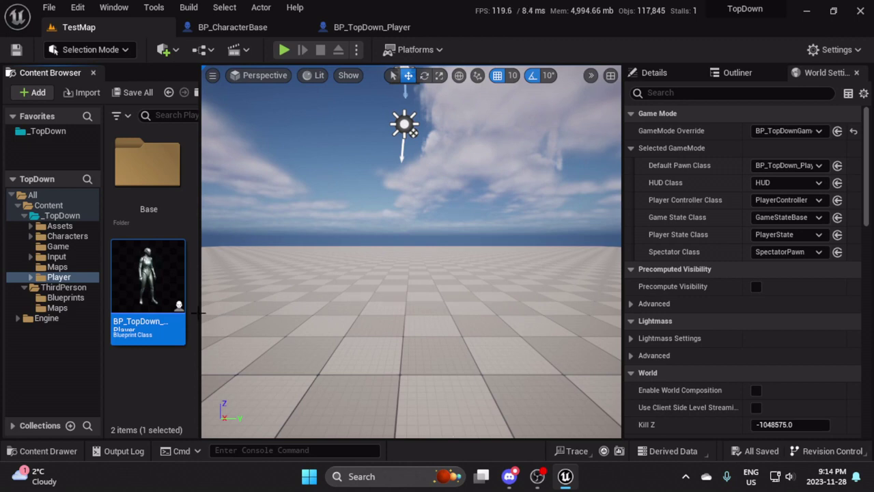
{"action": "mouse_move", "coordinate": [156, 285]}
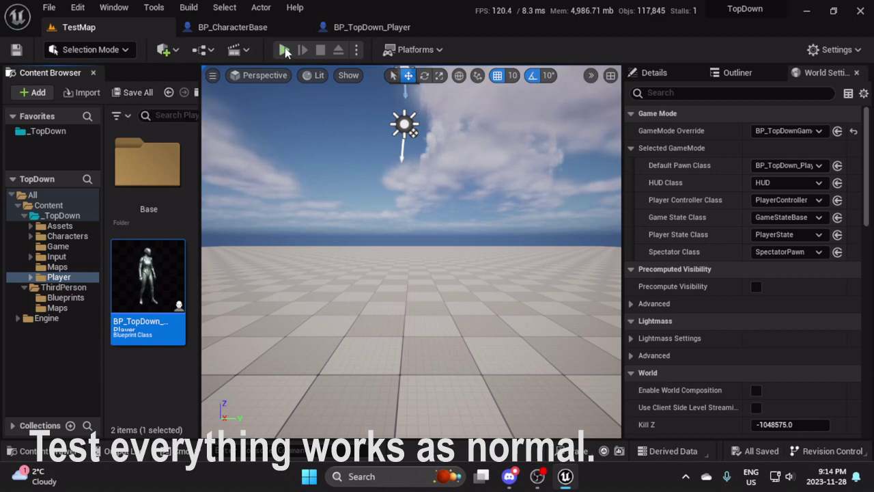
Play TestMap in the viewport, moving the character with S and W, then stop.
{"action": "left_click", "coordinate": [285, 52]}
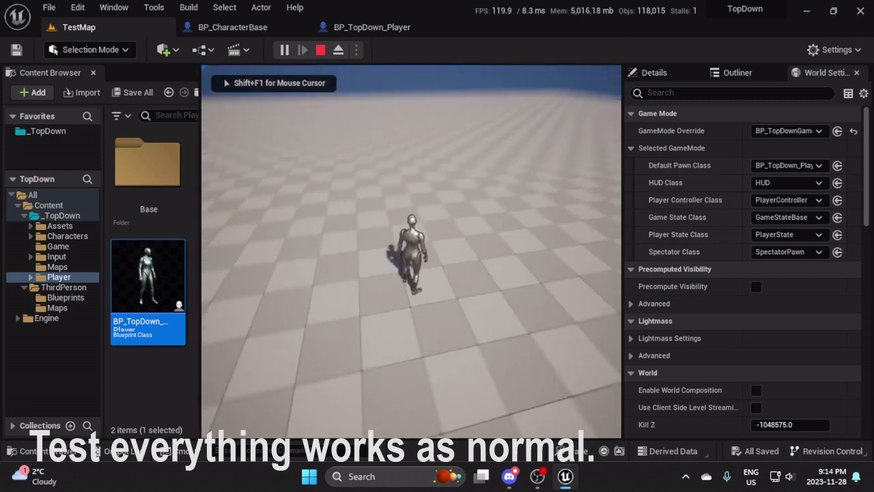
{"action": "key", "text": "s"}
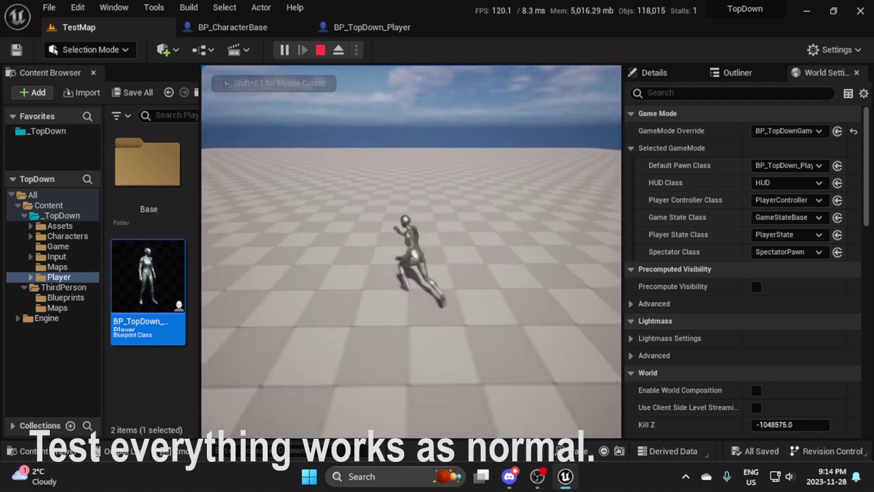
{"action": "key", "text": "w"}
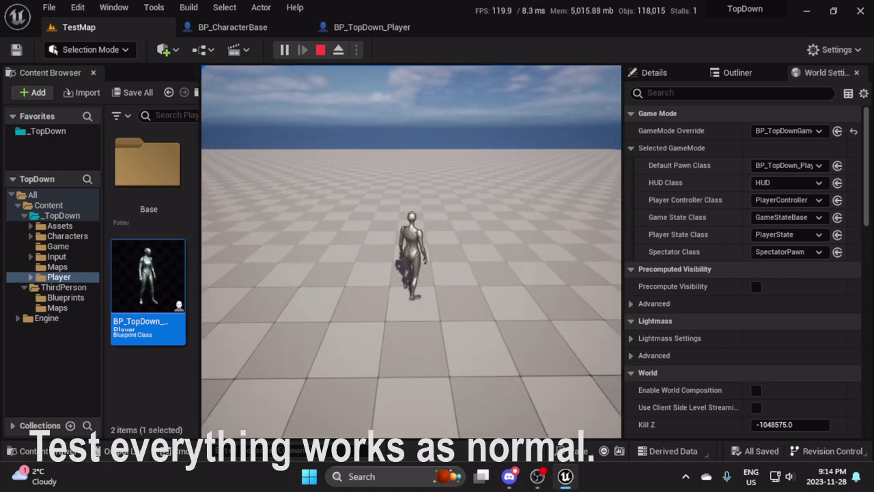
{"action": "key", "text": "Escape"}
Play in a New Editor Window (PIE) and run the character around with WASD.
{"action": "left_click", "coordinate": [354, 53]}
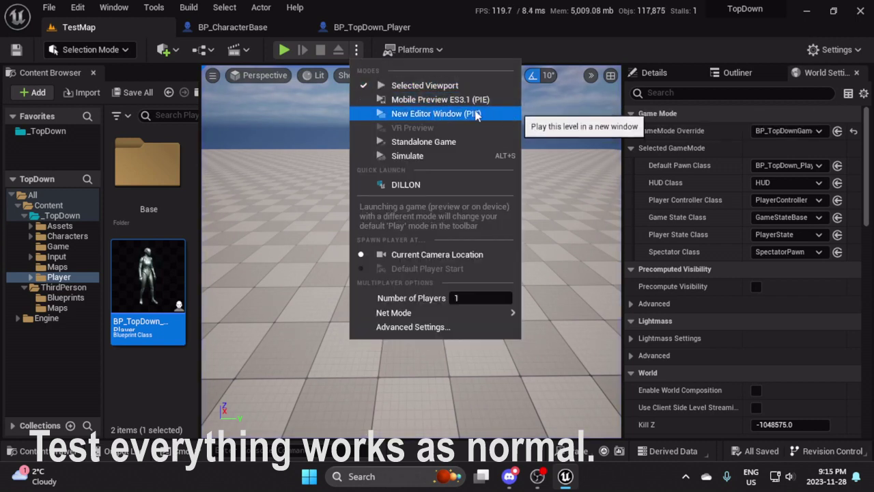
{"action": "left_click", "coordinate": [400, 114]}
{"action": "left_click", "coordinate": [401, 117]}
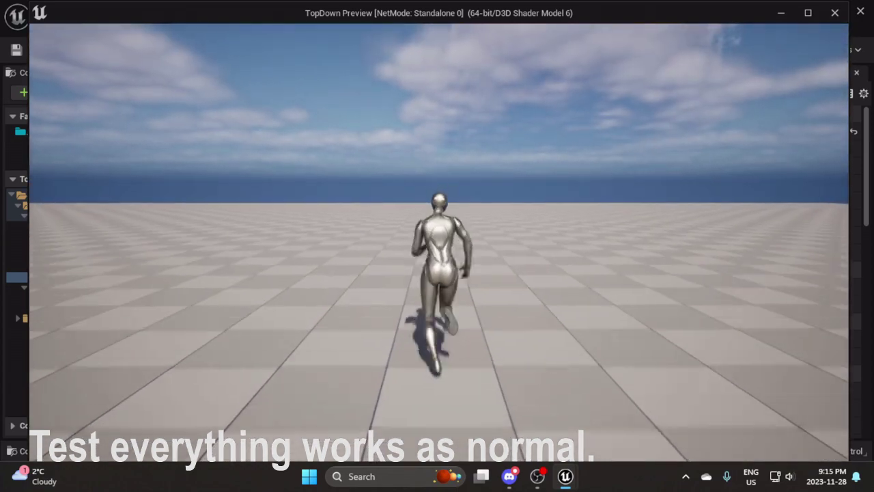
{"action": "key", "text": "s"}
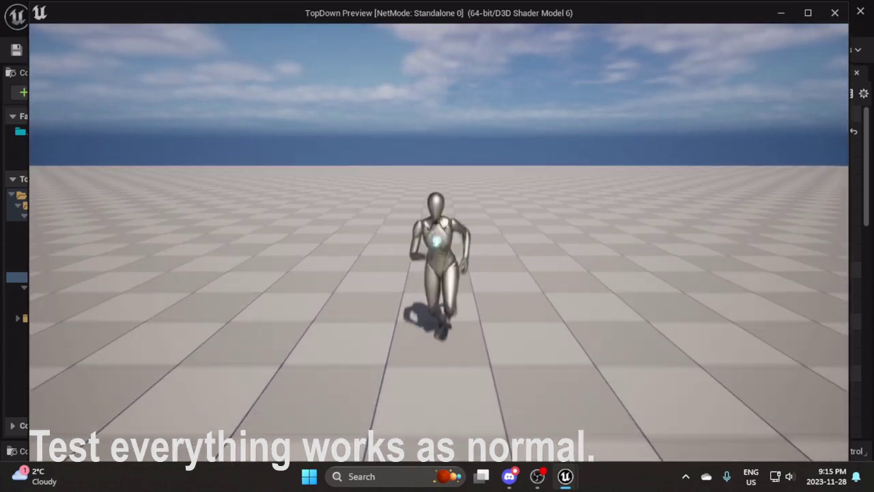
{"action": "key", "text": "a"}
{"action": "key", "text": "d"}
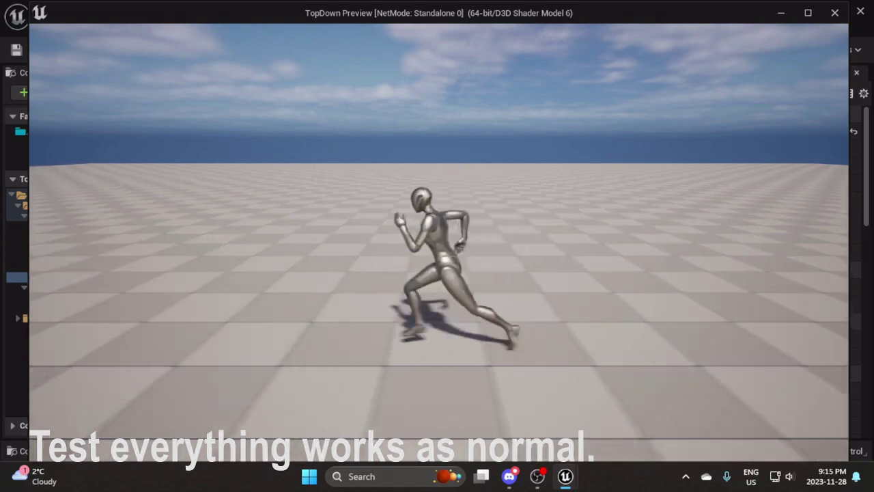
{"action": "key", "text": "w"}
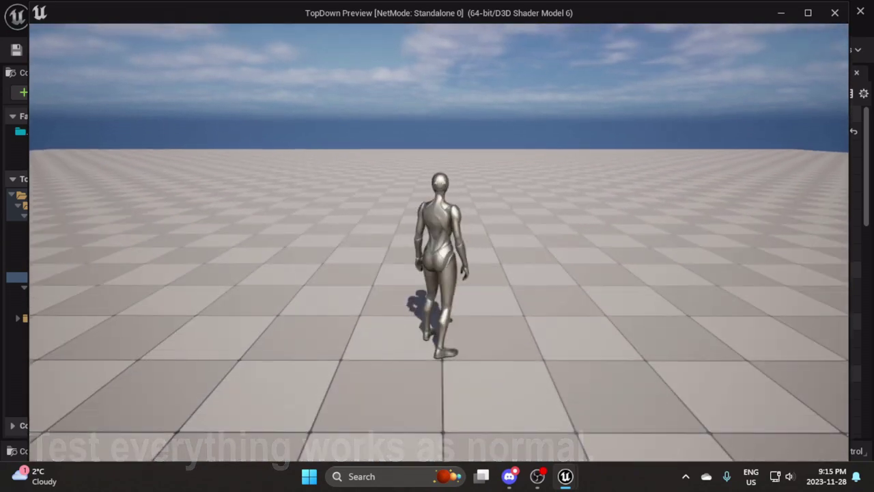
{"action": "key", "text": "Escape"}
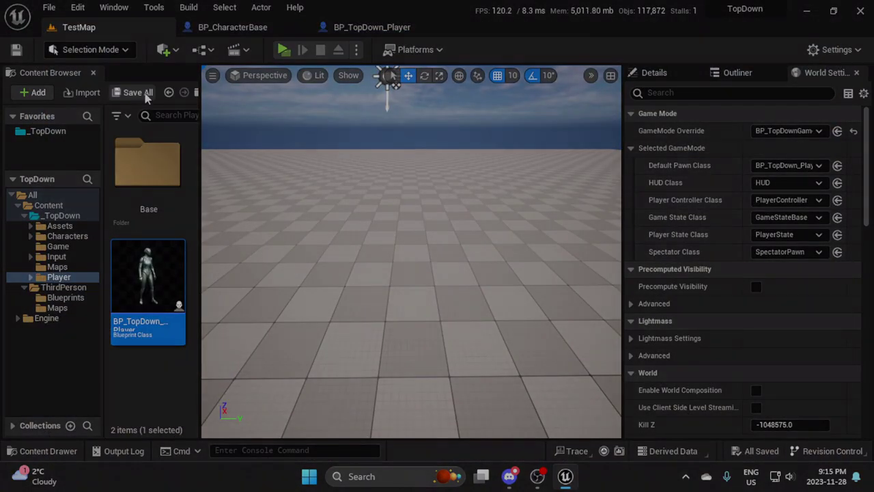